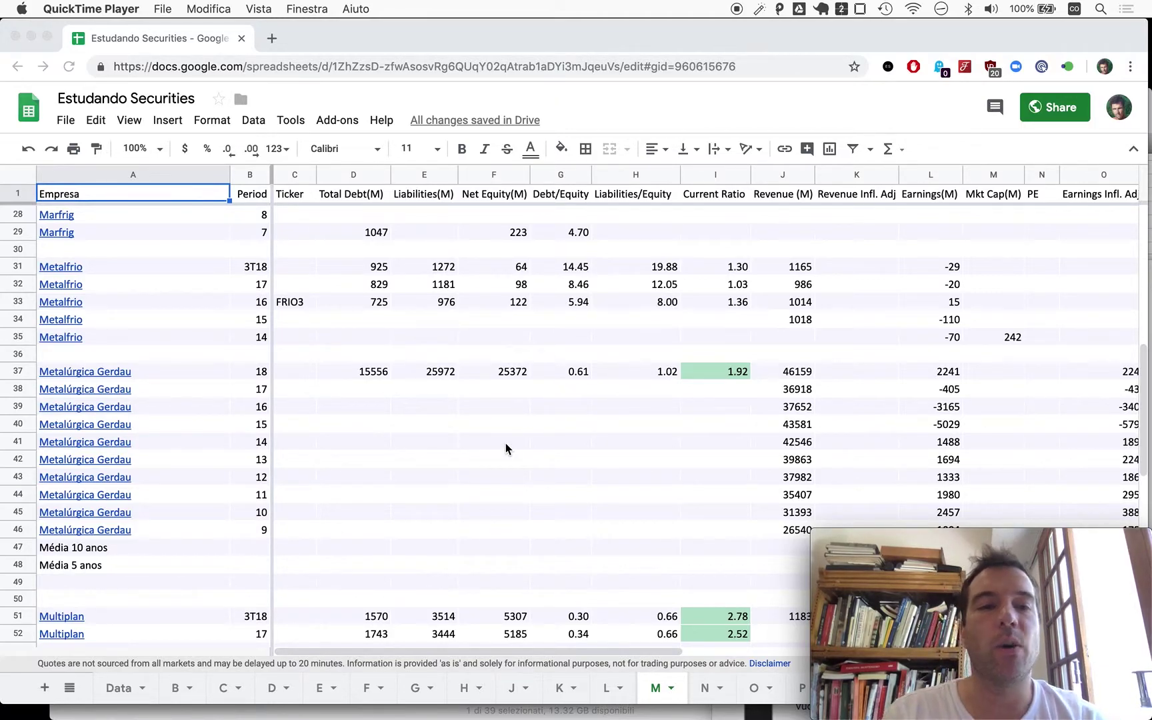
- Switch to sheet G and open Gerdau's investor-relations link from cell A15 in a new tab
{"action": "scroll", "coordinate": [505, 443], "scroll_direction": "down", "scroll_amount": 2}
{"action": "scroll", "coordinate": [505, 442], "scroll_direction": "down", "scroll_amount": 3}
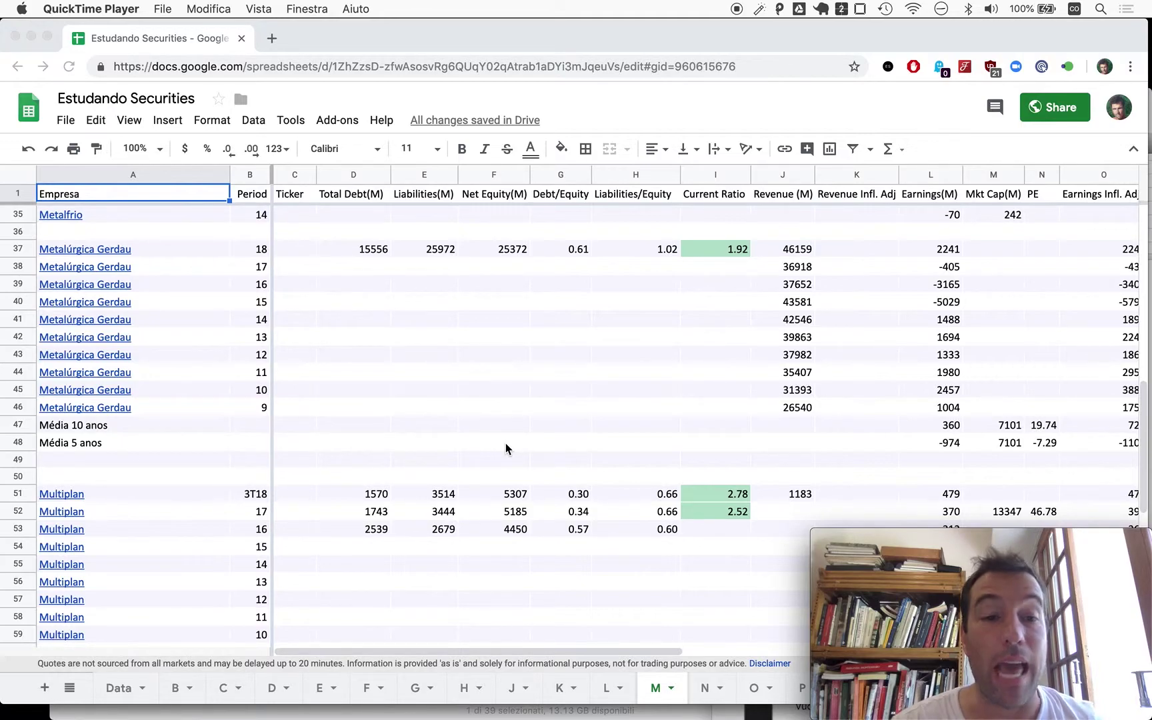
{"action": "left_click", "coordinate": [416, 692]}
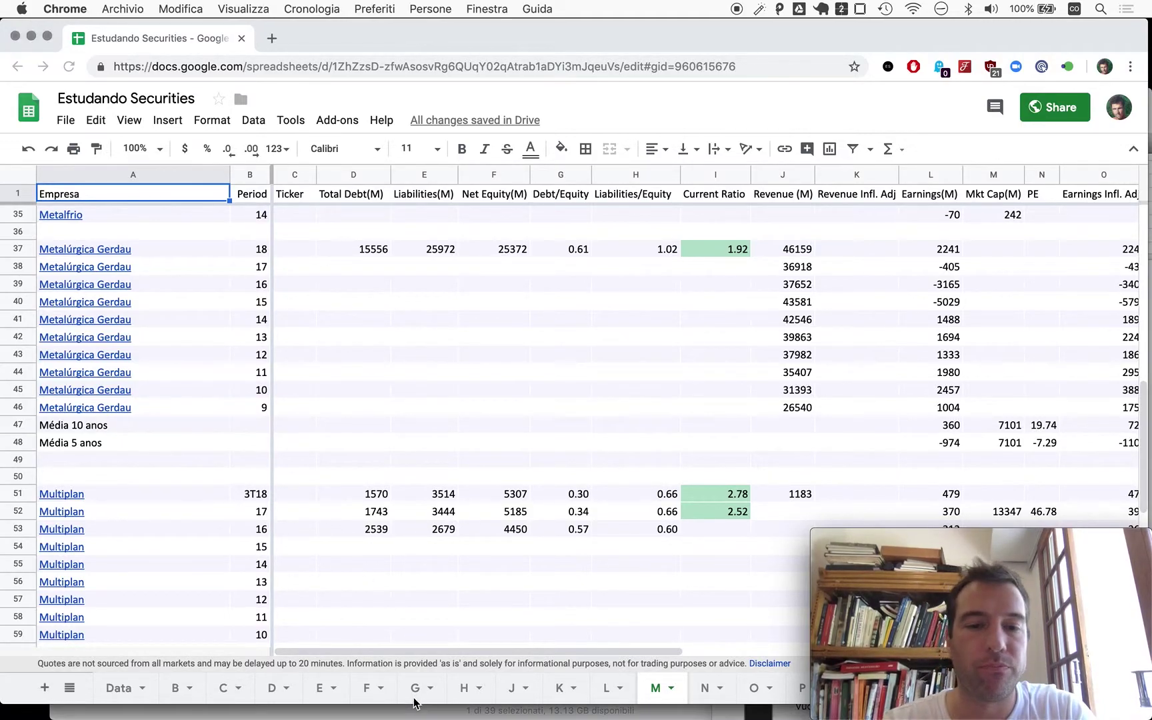
{"action": "left_click", "coordinate": [416, 691]}
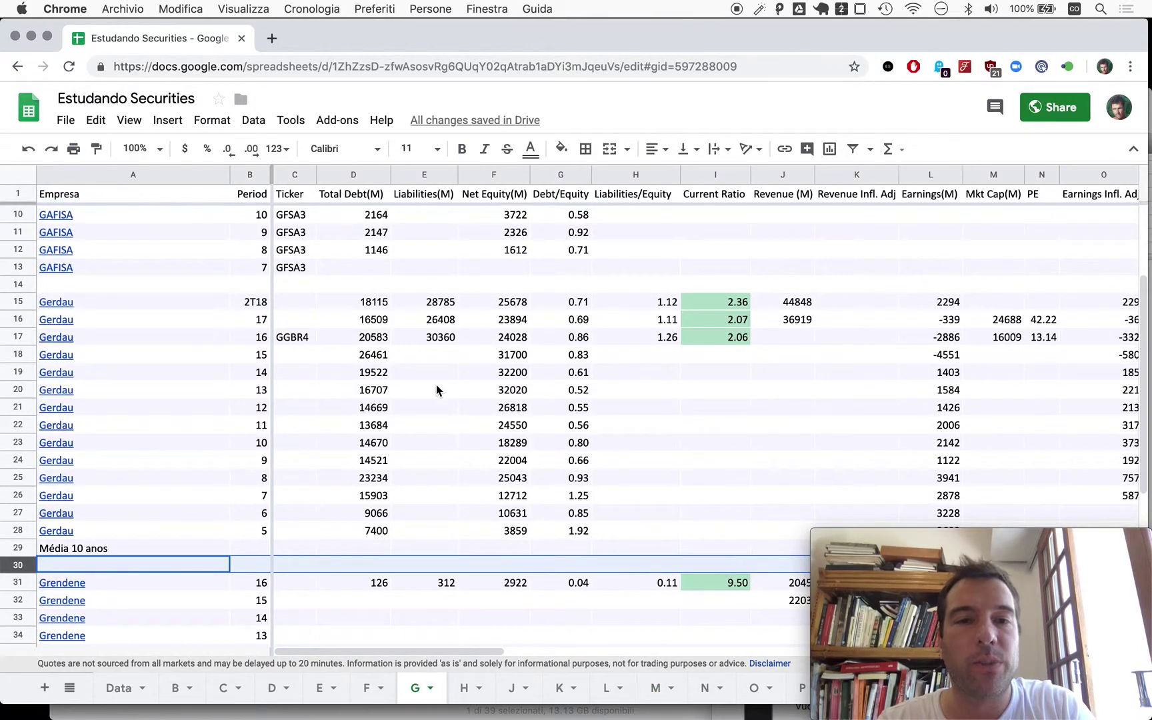
{"action": "mouse_move", "coordinate": [69, 308]}
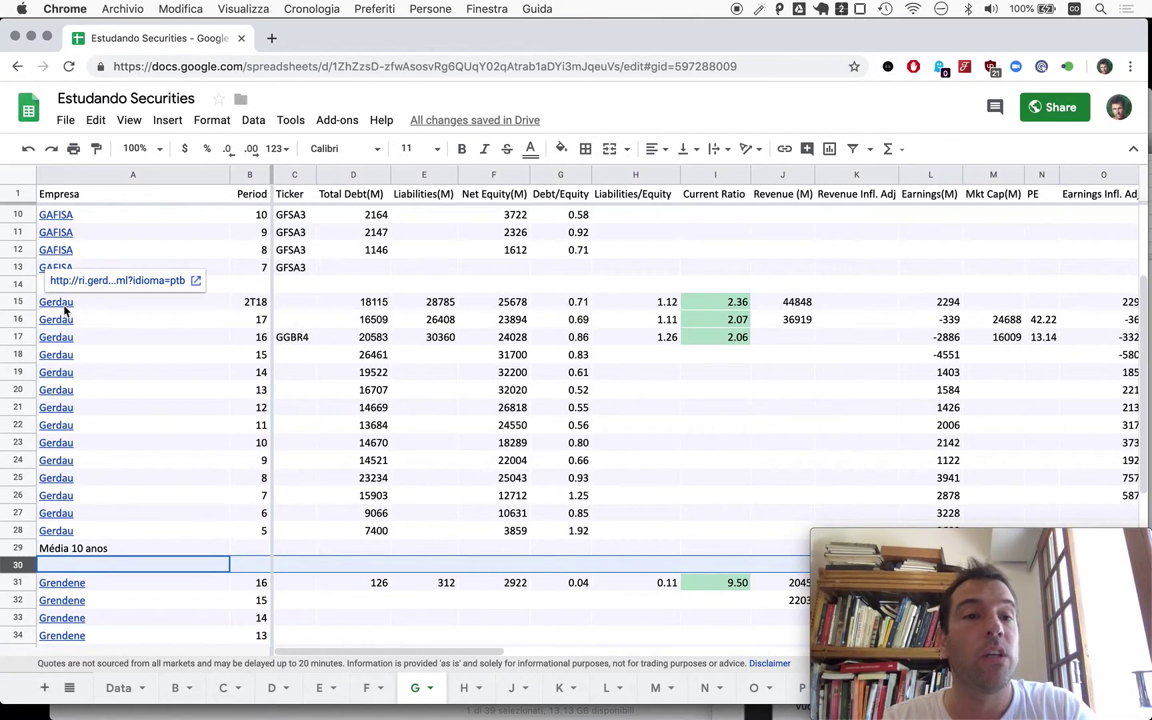
{"action": "left_click", "coordinate": [92, 283]}
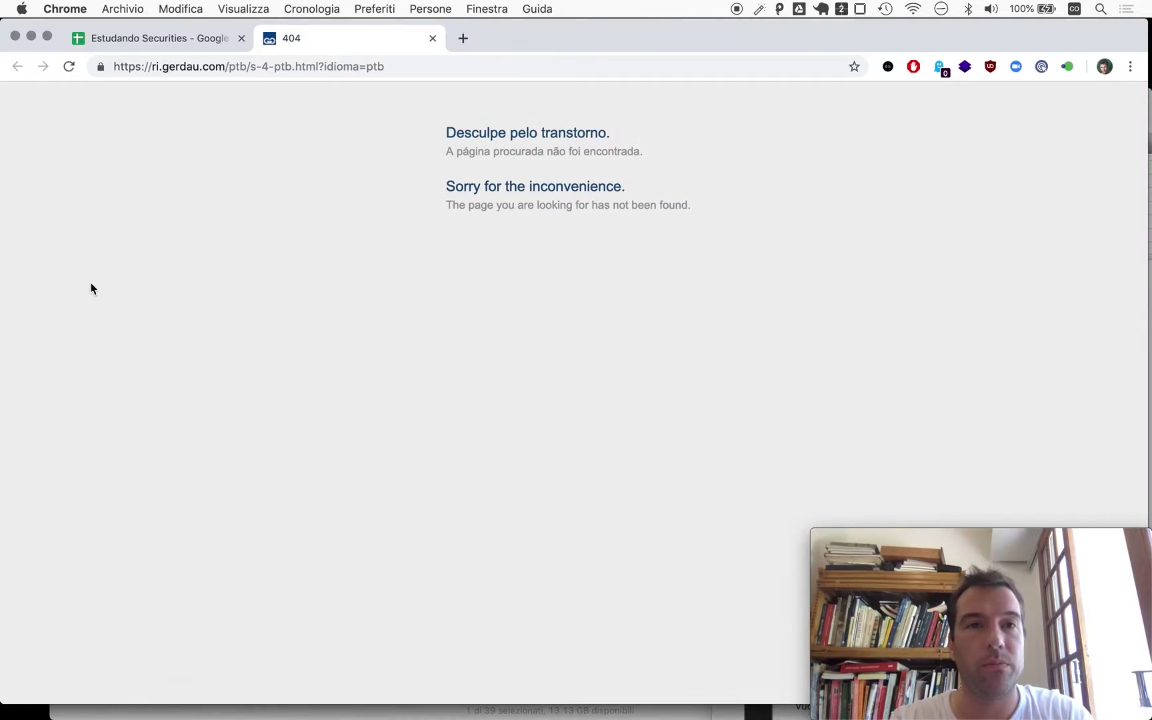
- Trim the broken address down to ri.gerdau.com and load the site's home page
{"action": "key", "text": "super+l"}
{"action": "key", "text": "Right"}
{"action": "key", "text": "alt+shift+Left"}
{"action": "key", "text": "alt+shift+Left"}
{"action": "key", "text": "alt+shift+Left"}
{"action": "key", "text": "alt+shift+Left"}
{"action": "key", "text": "alt+shift+Left"}
{"action": "key", "text": "alt+shift+Left"}
{"action": "key", "text": "alt+shift+Left"}
{"action": "key", "text": "BackSpace"}
{"action": "key", "text": "Return"}
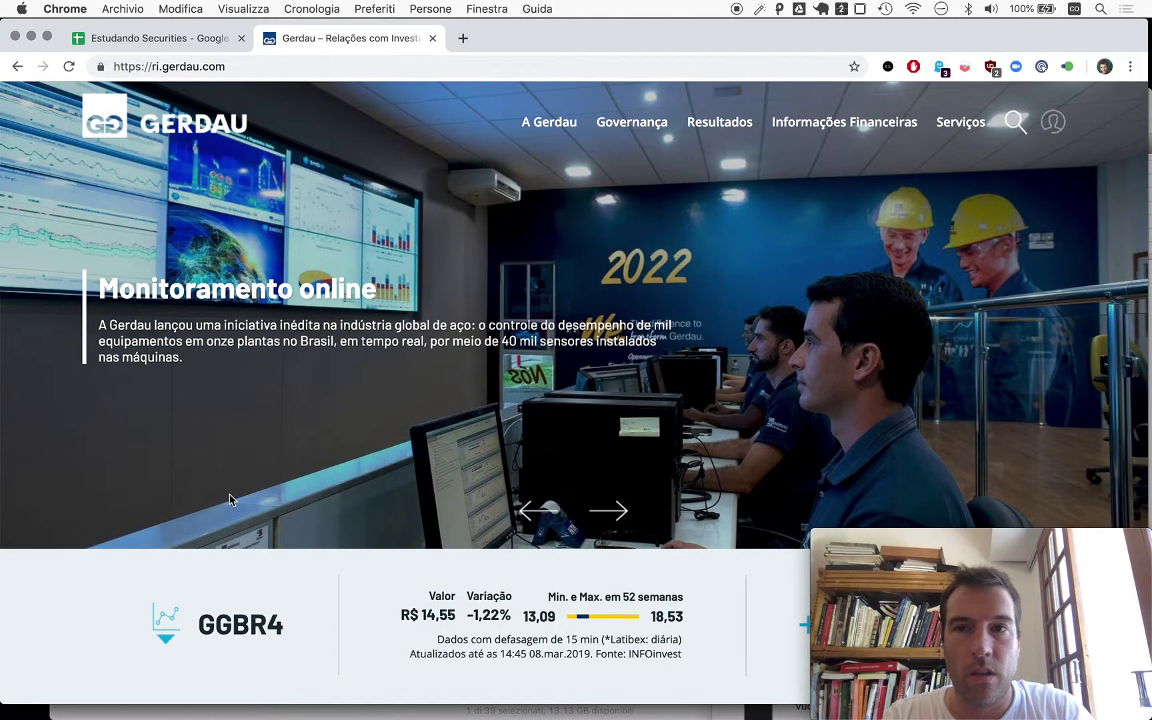
- Go to Central de Resultados, show the 2018 documents and open the 4T18 financial statements PDF
{"action": "left_click", "coordinate": [829, 120]}
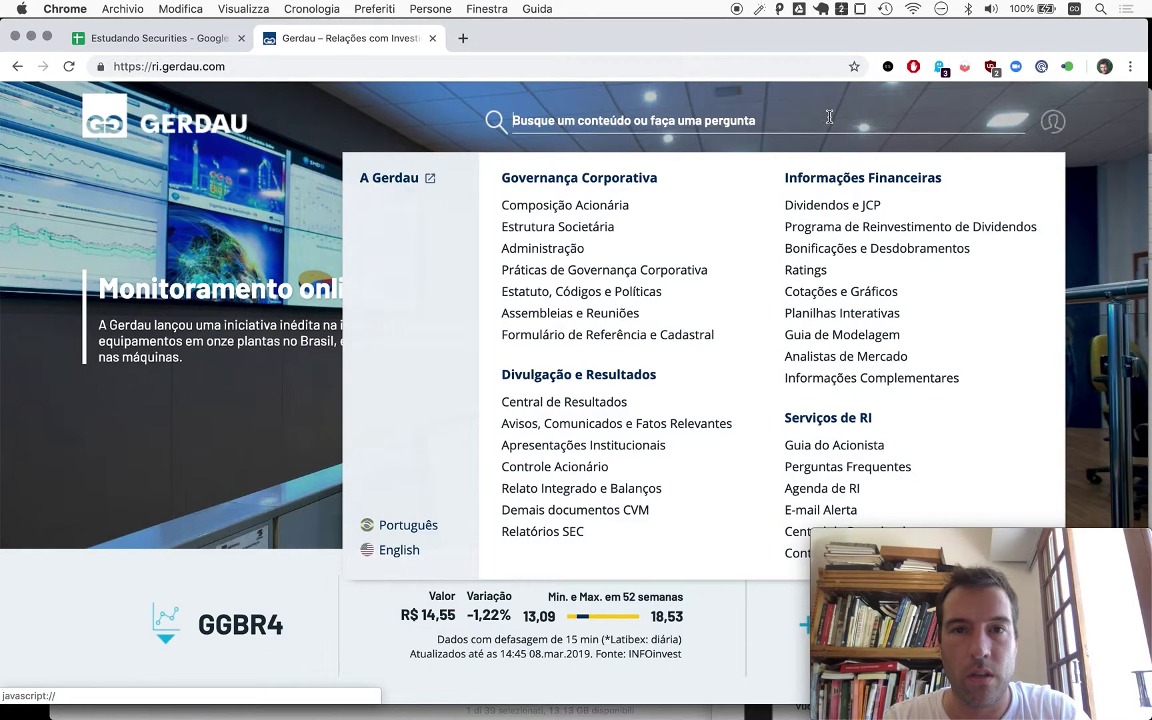
{"action": "left_click", "coordinate": [568, 408]}
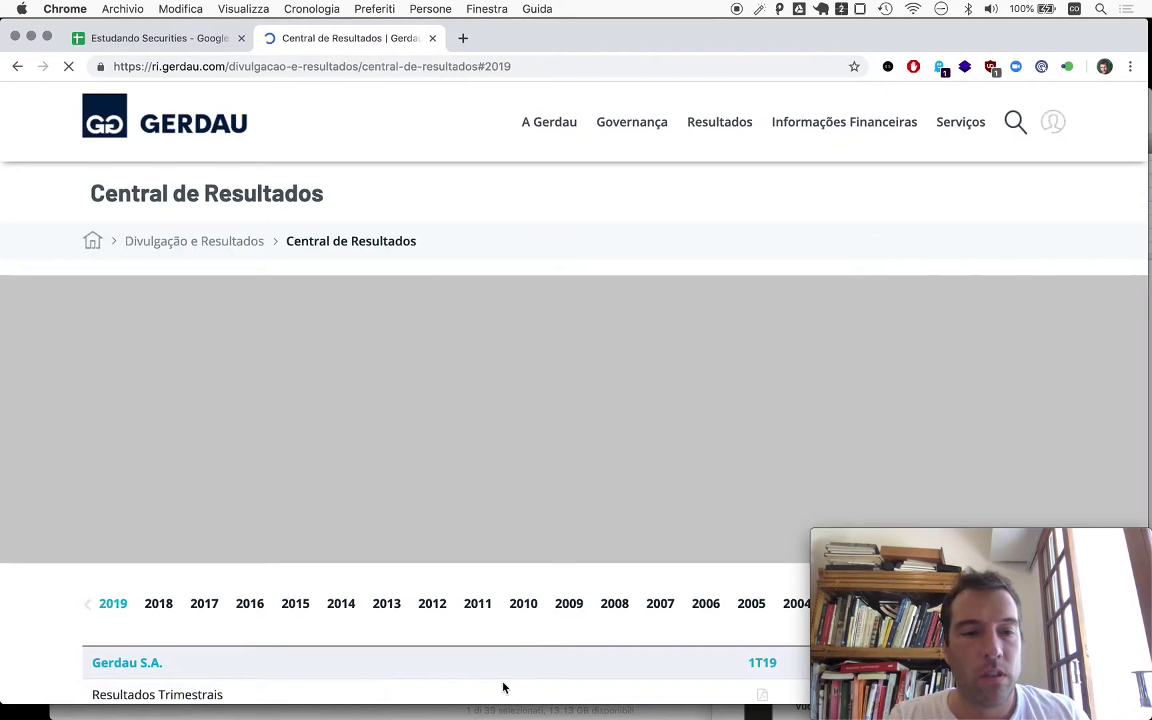
{"action": "scroll", "coordinate": [474, 463], "scroll_direction": "down", "scroll_amount": 5}
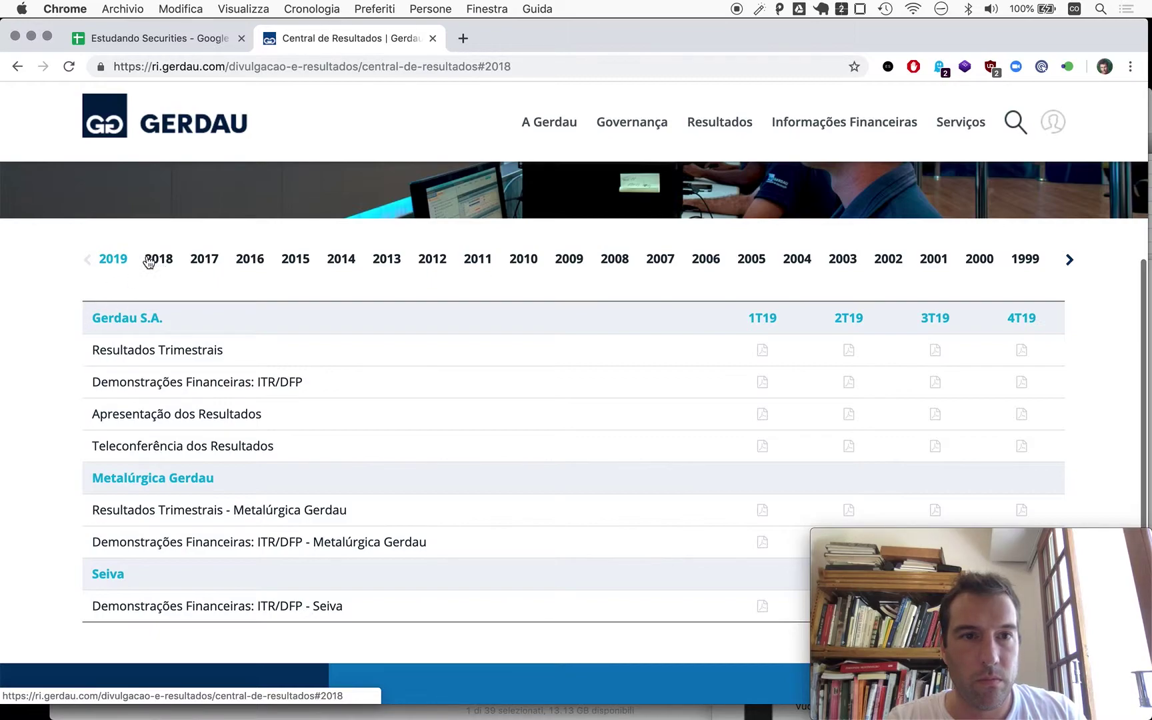
{"action": "scroll", "coordinate": [177, 255], "scroll_direction": "down", "scroll_amount": 1}
{"action": "left_click", "coordinate": [163, 230]}
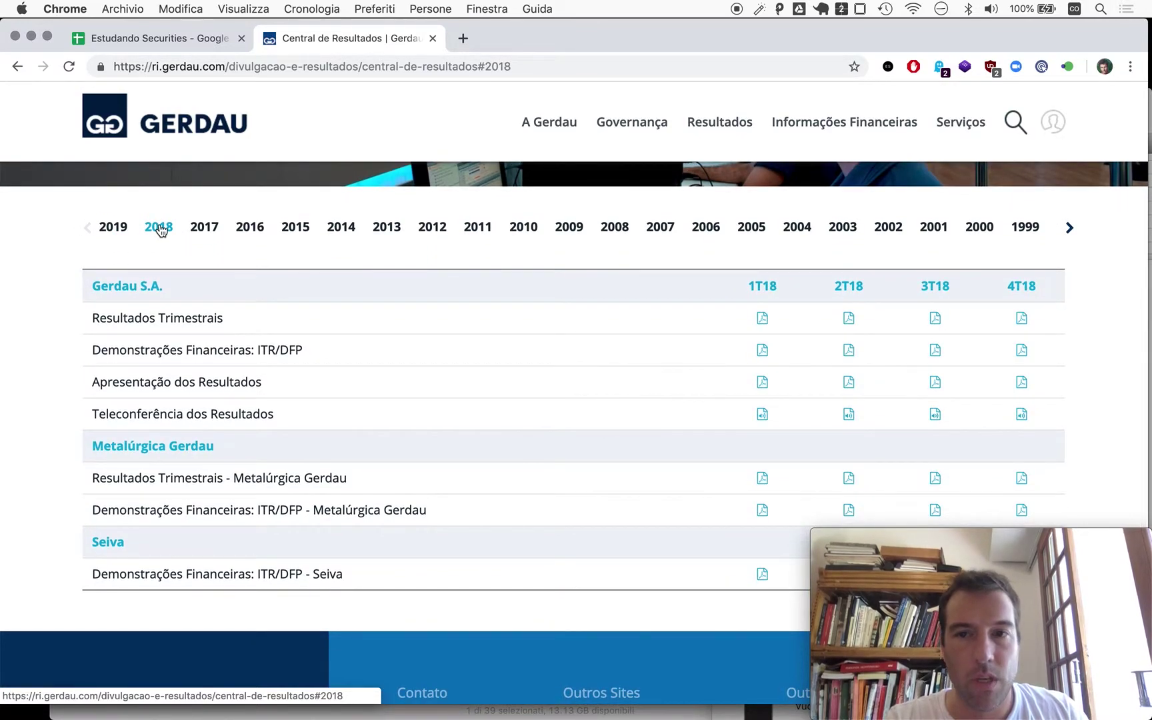
{"action": "left_click", "coordinate": [1021, 350]}
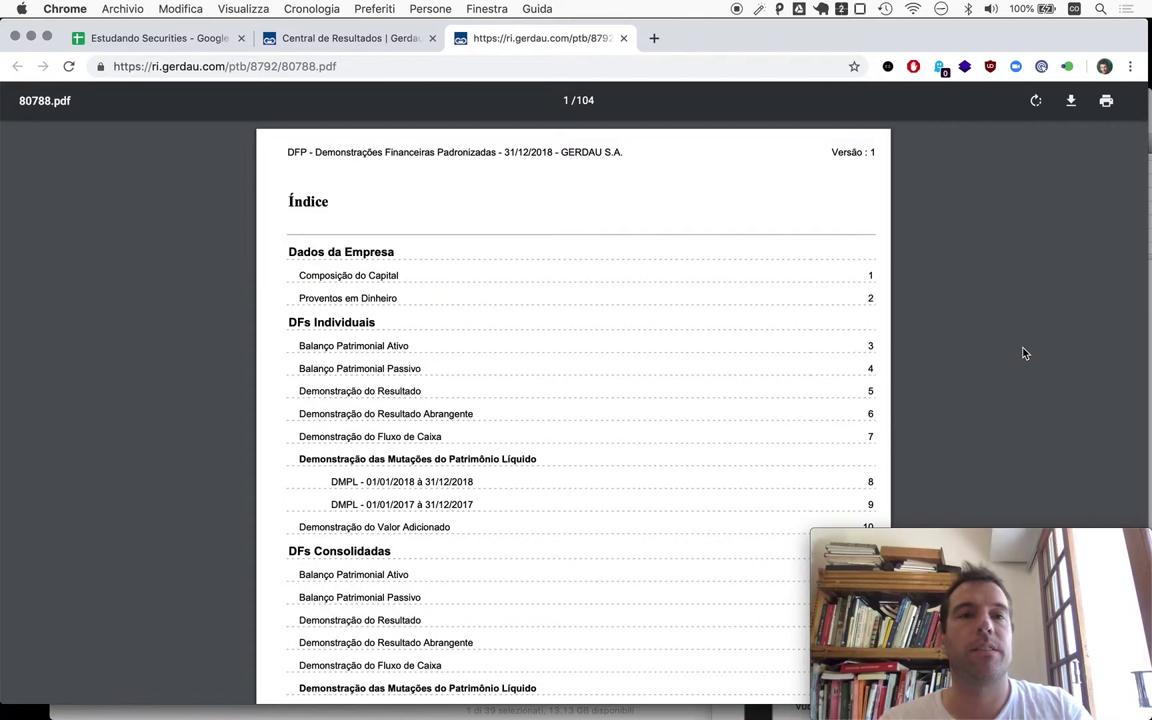
- Jump to Balanço Patrimonial Passivo on page 13, showing consolidated equity of 25.938.571
{"action": "scroll", "coordinate": [458, 522], "scroll_direction": "down", "scroll_amount": 5}
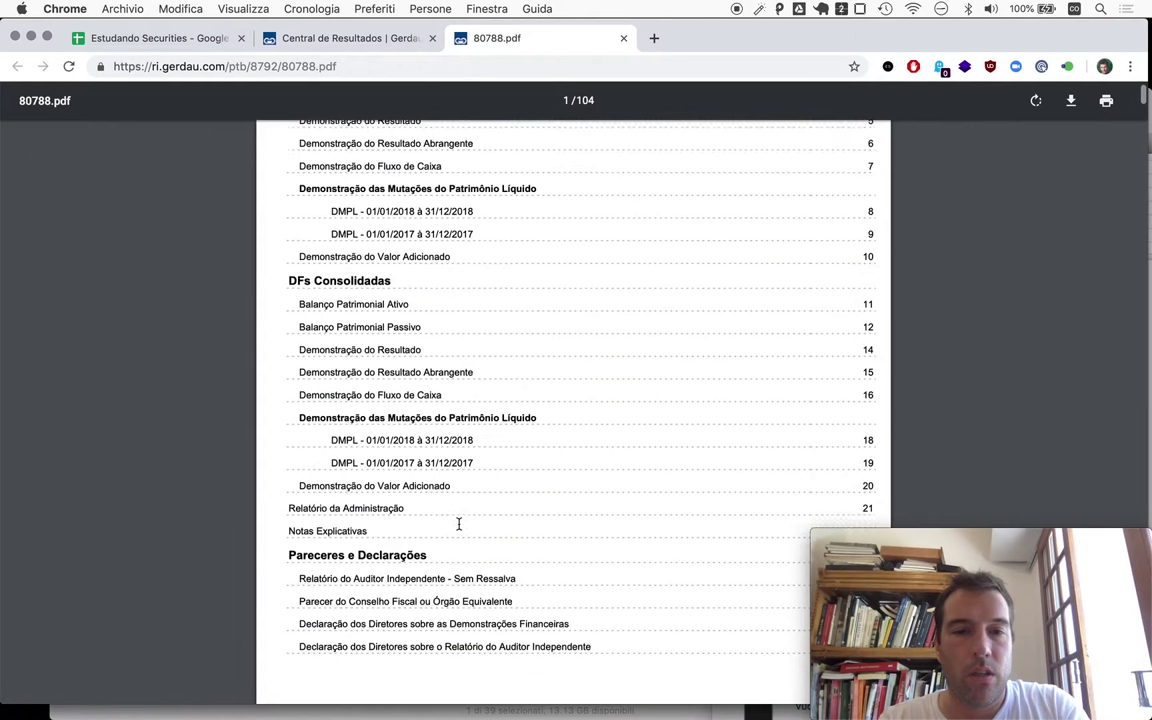
{"action": "scroll", "coordinate": [459, 528], "scroll_direction": "down", "scroll_amount": 1}
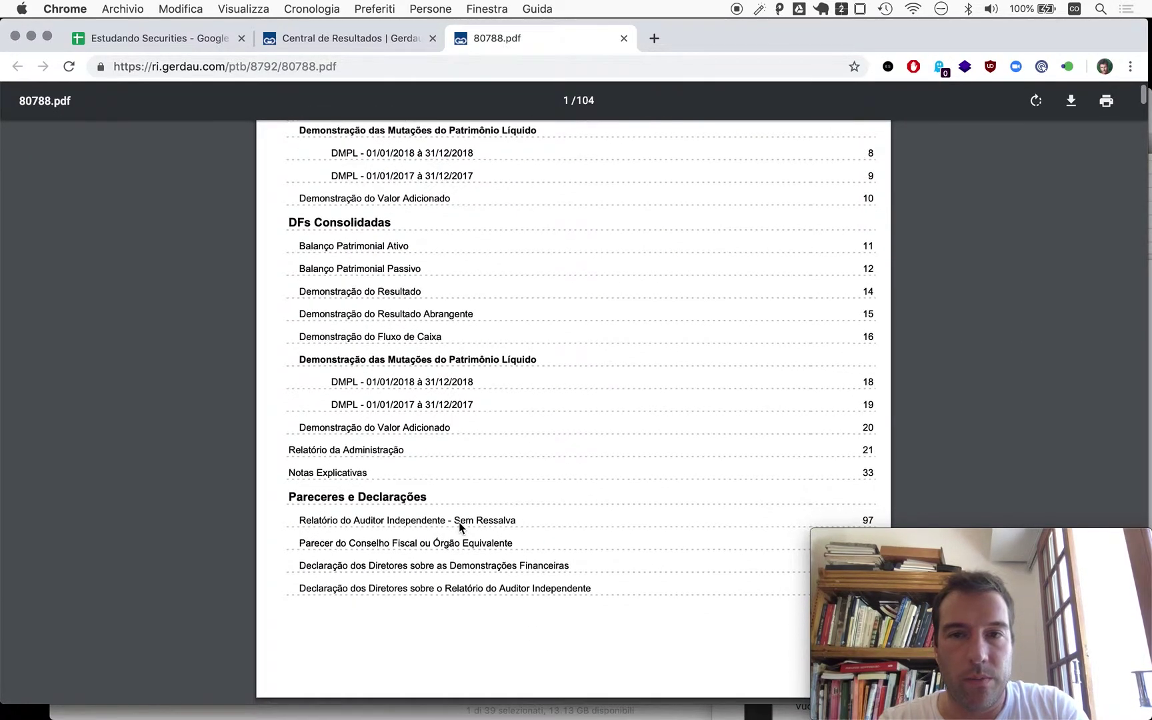
{"action": "left_click", "coordinate": [783, 268]}
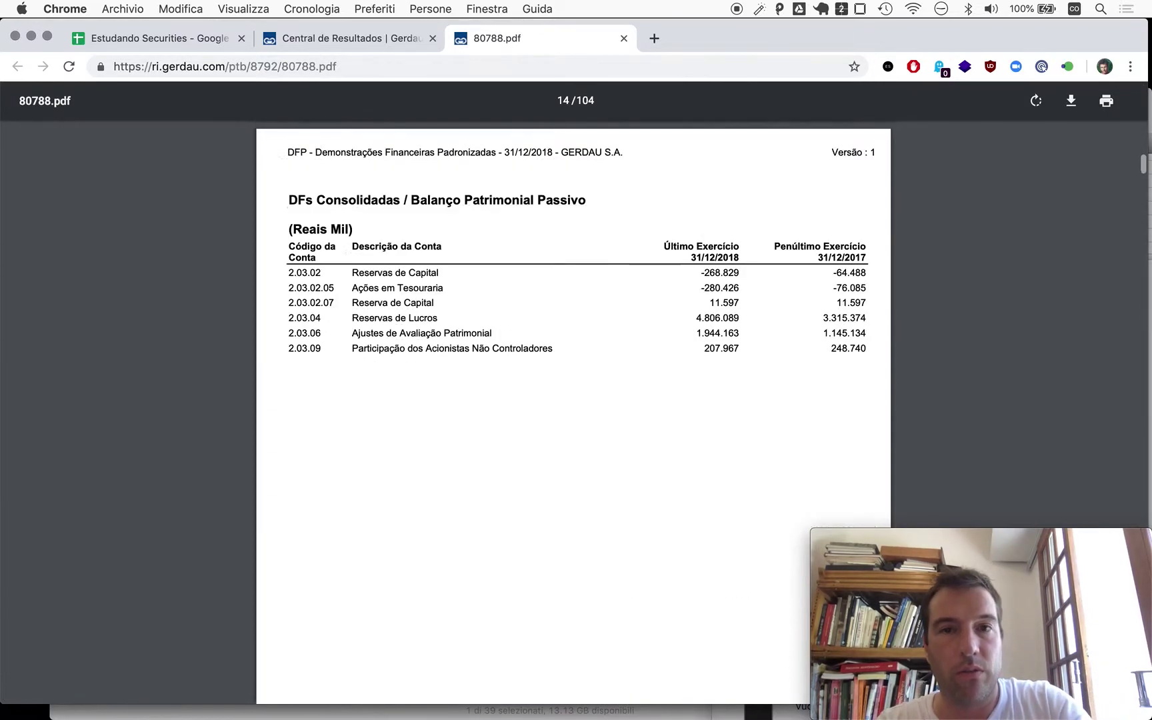
{"action": "scroll", "coordinate": [629, 290], "scroll_direction": "up", "scroll_amount": 1}
{"action": "scroll", "coordinate": [630, 290], "scroll_direction": "up", "scroll_amount": 6}
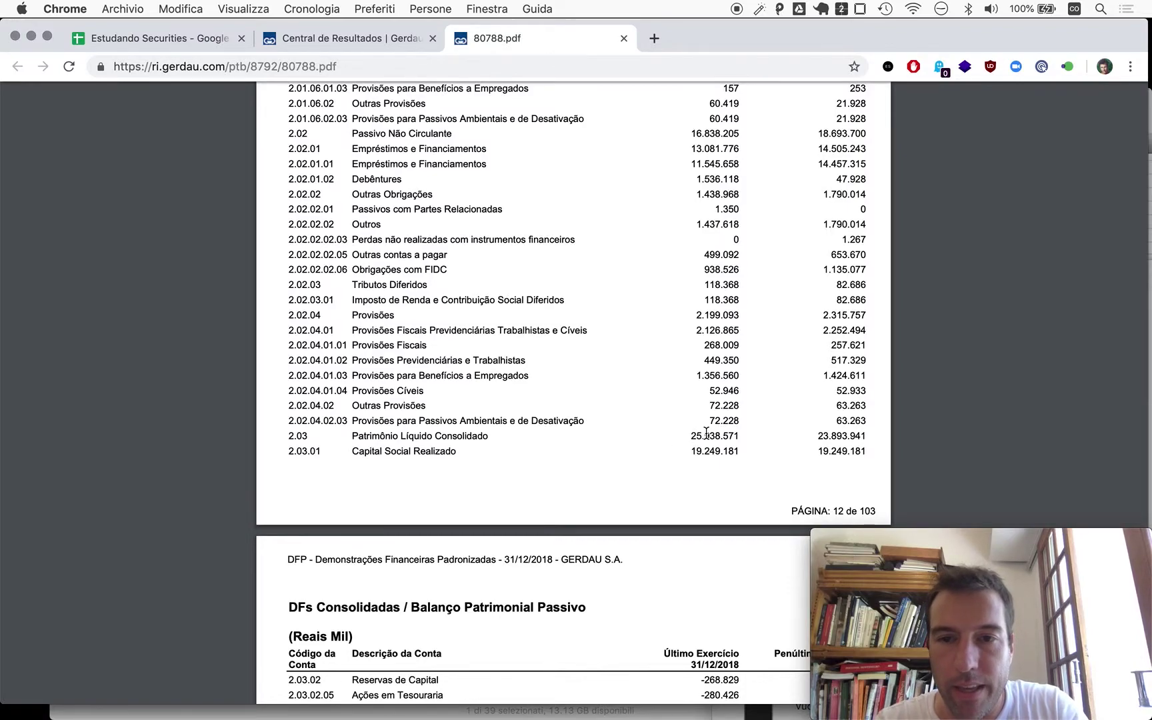
- Back in the spreadsheet, undo an accidental edit and clear, so the Gerdau Period values stay 18 down to 7
{"action": "left_click", "coordinate": [167, 37]}
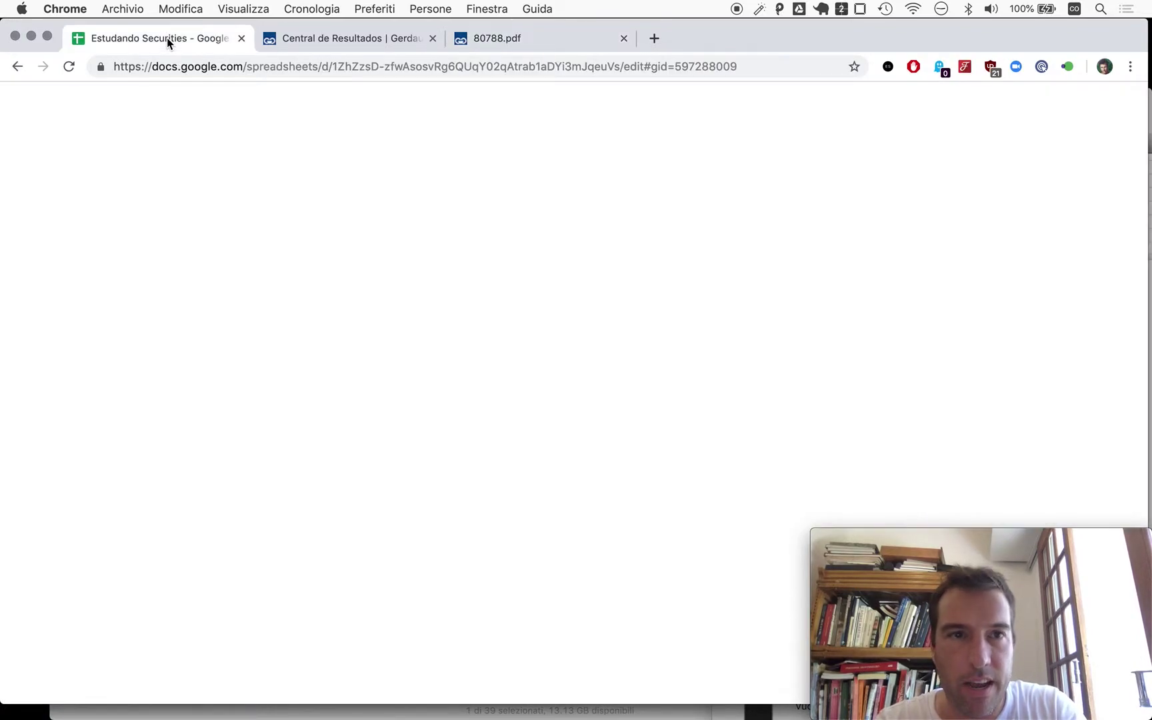
{"action": "scroll", "coordinate": [219, 242], "scroll_direction": "up", "scroll_amount": 1}
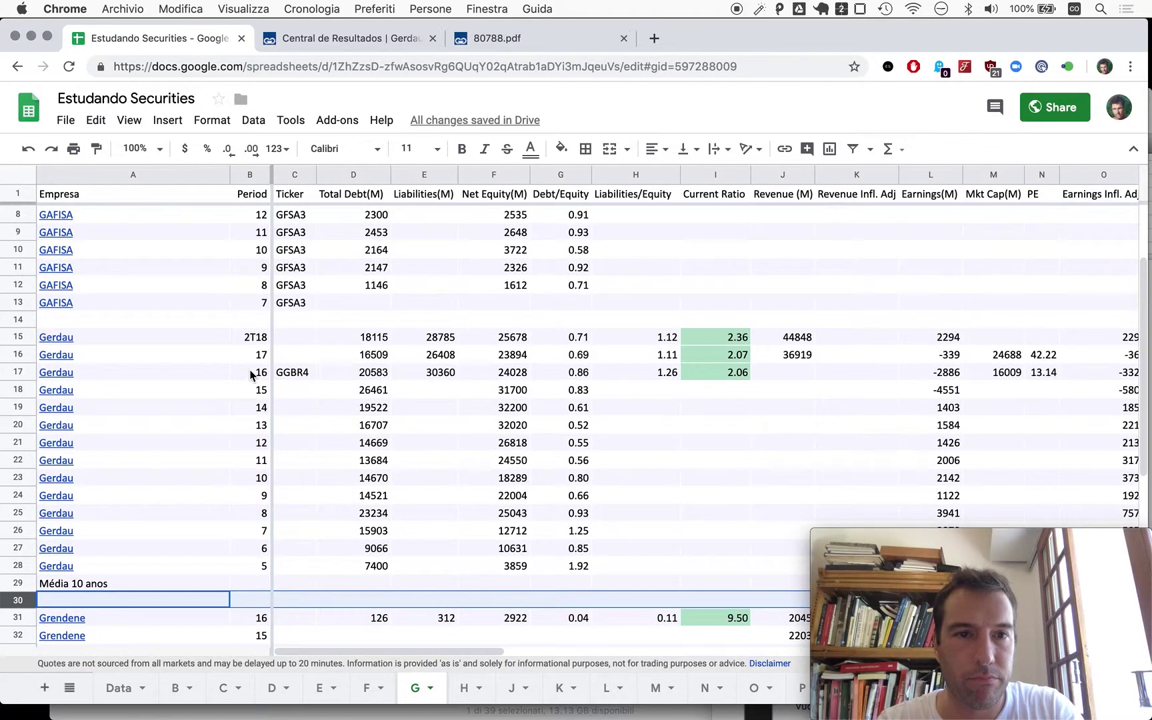
{"action": "left_click", "coordinate": [258, 550]}
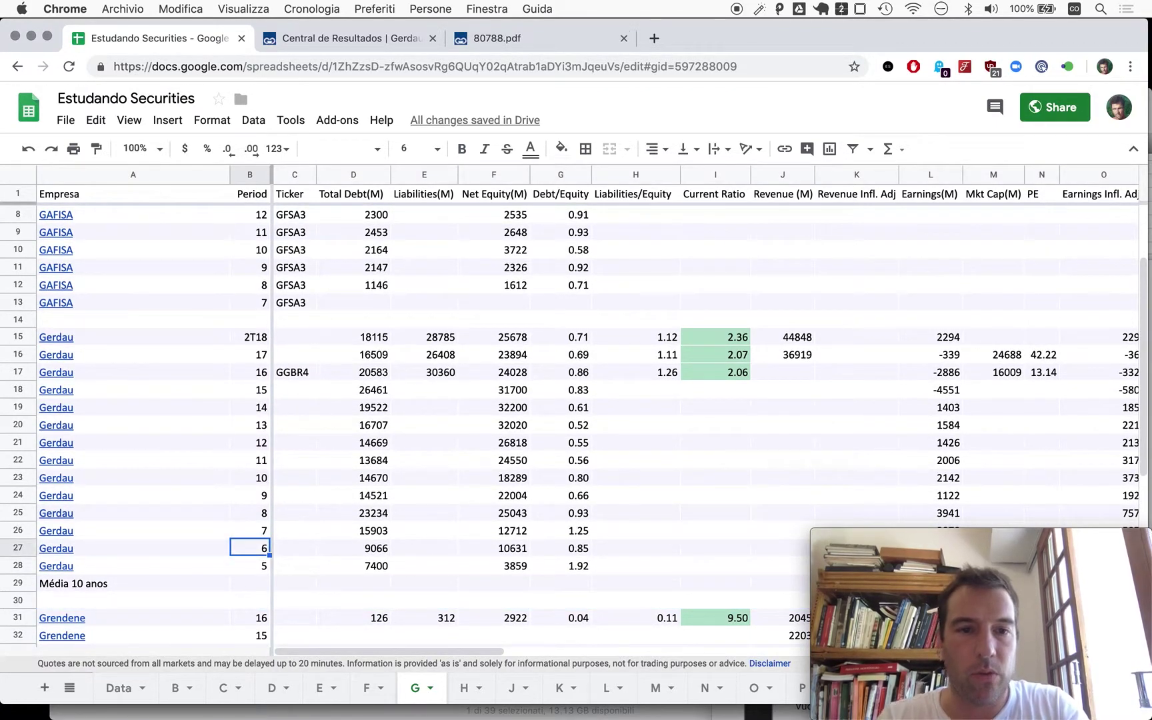
{"action": "type", "text": "nextyear"}
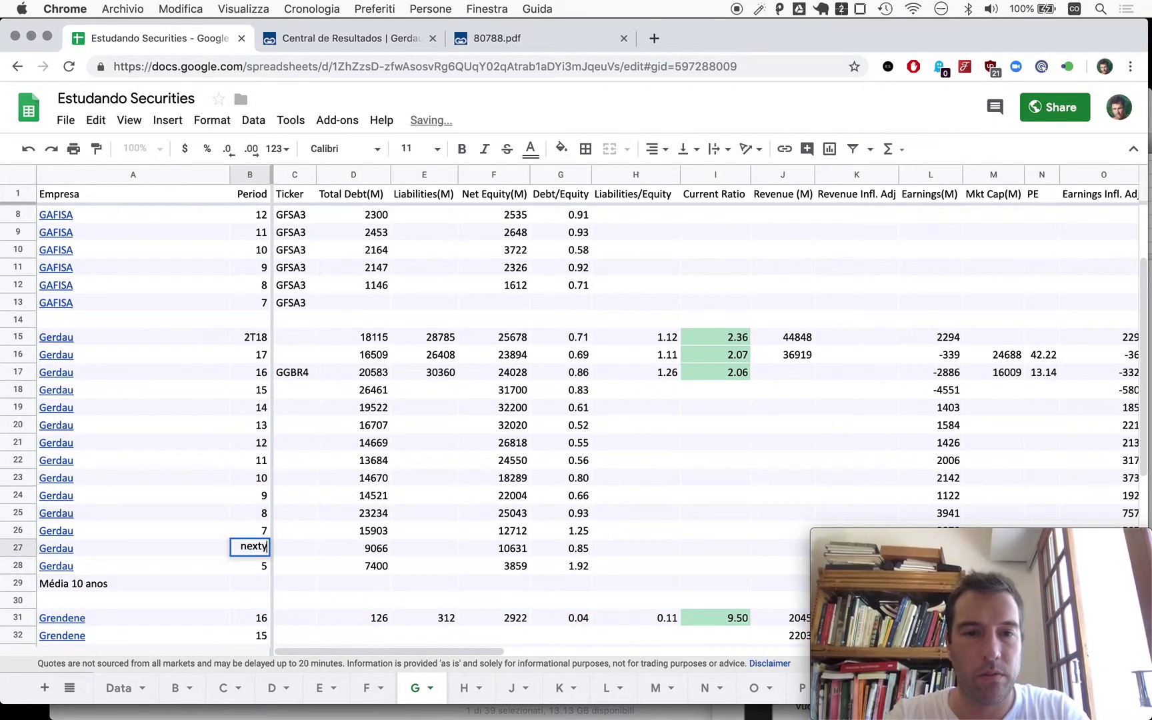
{"action": "key", "text": "Escape"}
{"action": "key", "text": "ctrl+c"}
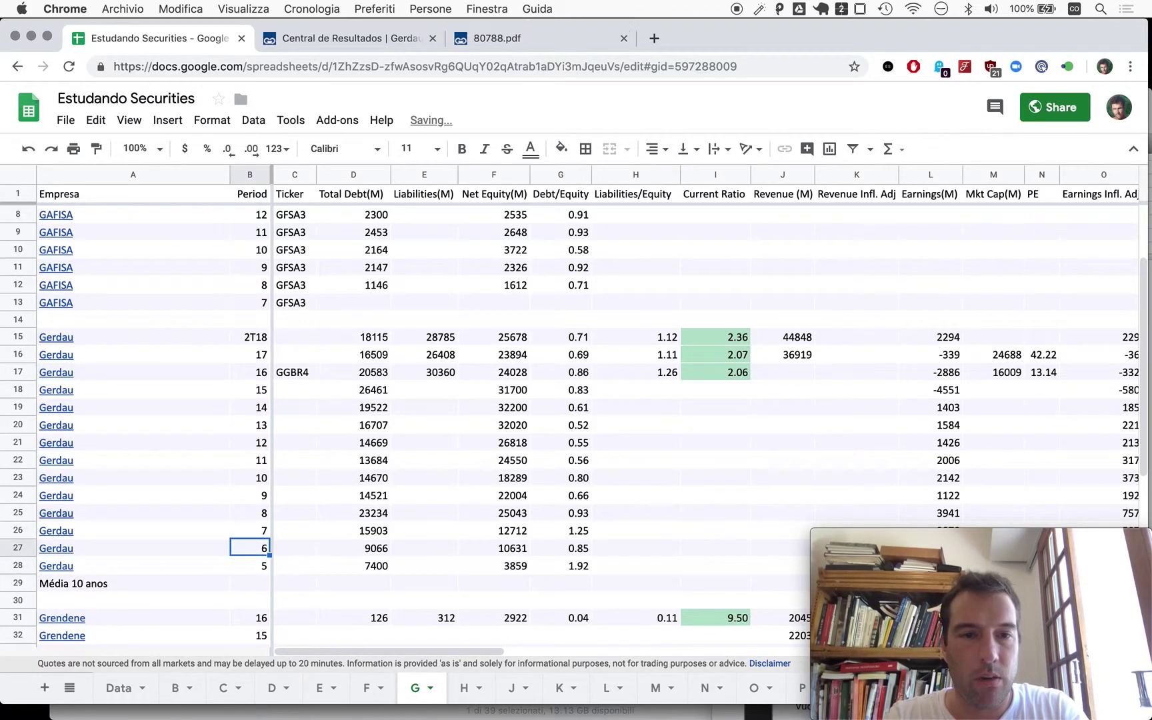
{"action": "key", "text": "Up"}
{"action": "key", "text": "ctrl+shift+Up"}
{"action": "key", "text": "ctrl+shift+Up"}
{"action": "key", "text": "ctrl+shift+Down"}
{"action": "key", "text": "shift+Down"}
{"action": "key", "text": "shift+Down"}
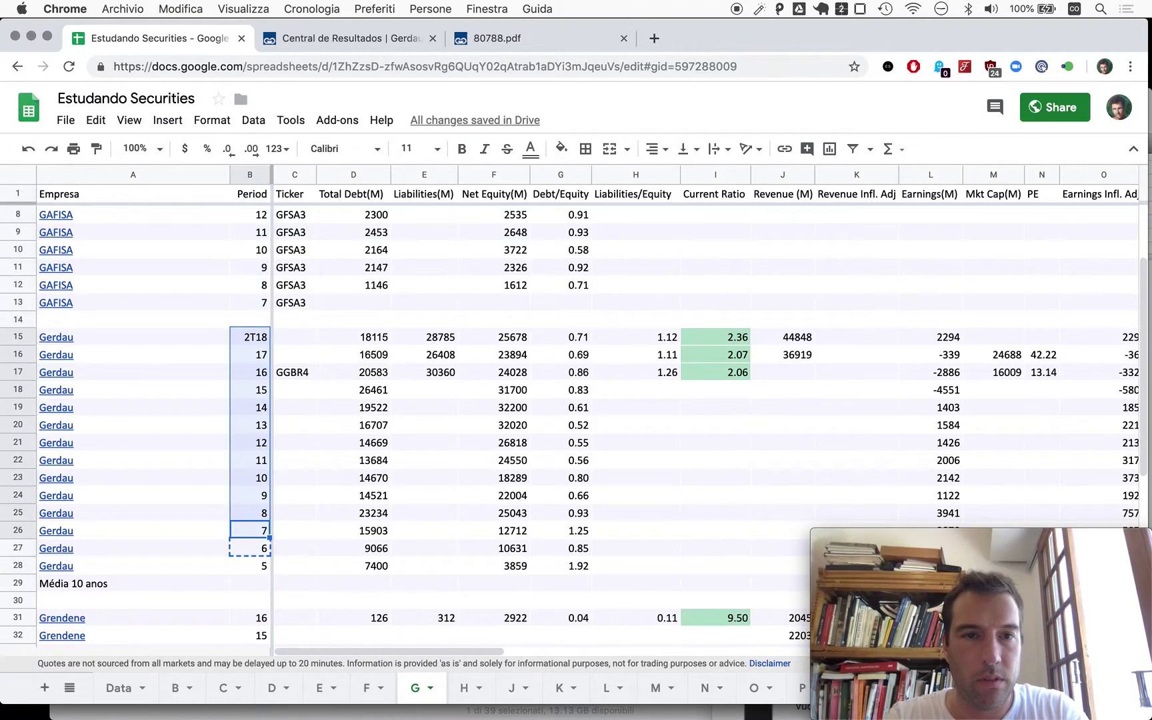
{"action": "key", "text": "Delete"}
{"action": "key", "text": "ctrl+z"}
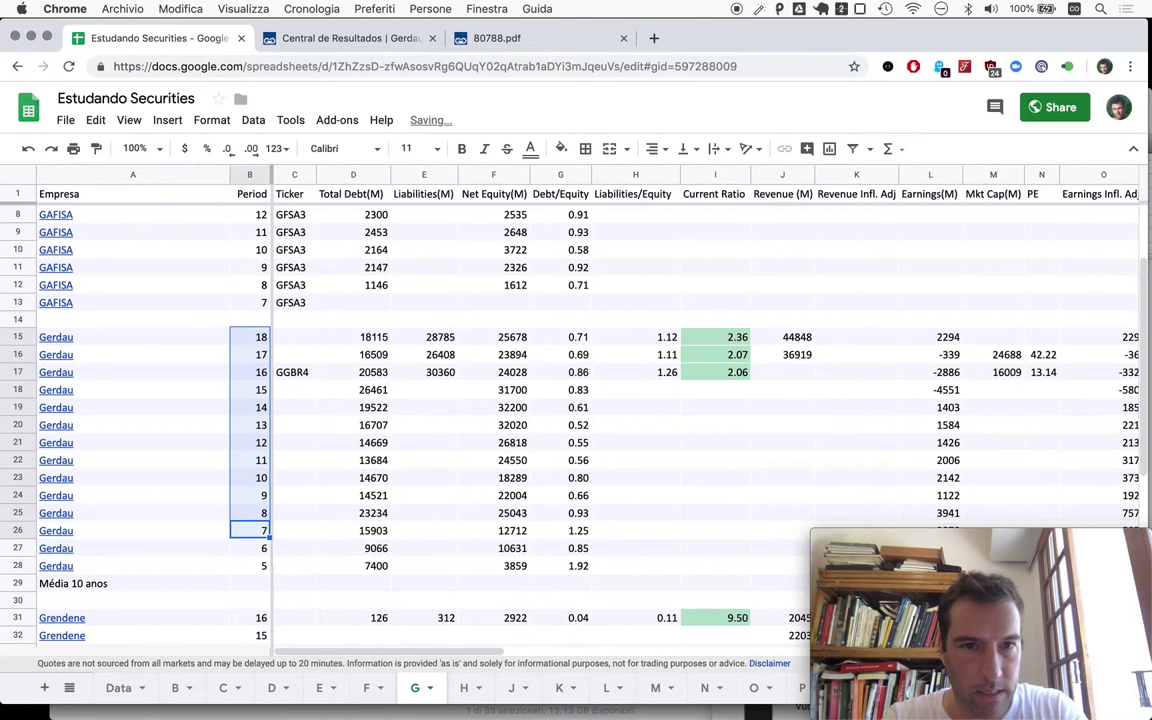
{"action": "key", "text": "Right"}
- Replace Gerdau's period 18 Net Equity 25678 with 25939, taken from the PDF
{"action": "left_click", "coordinate": [514, 339]}
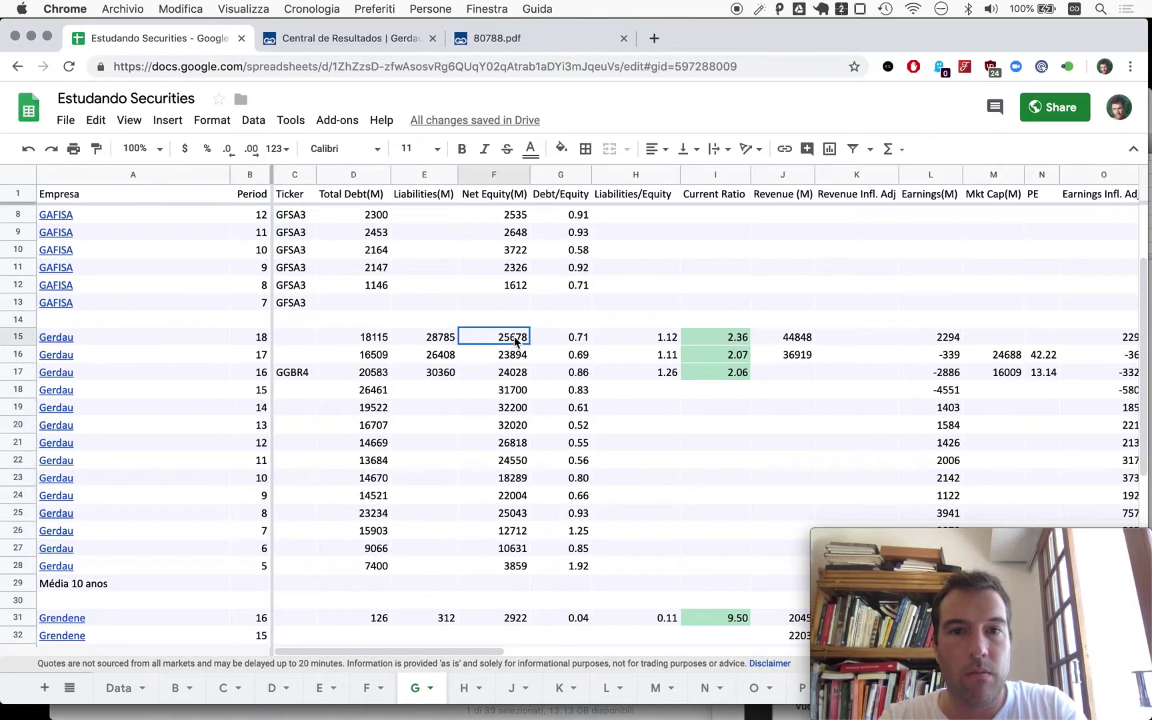
{"action": "key", "text": "super+3"}
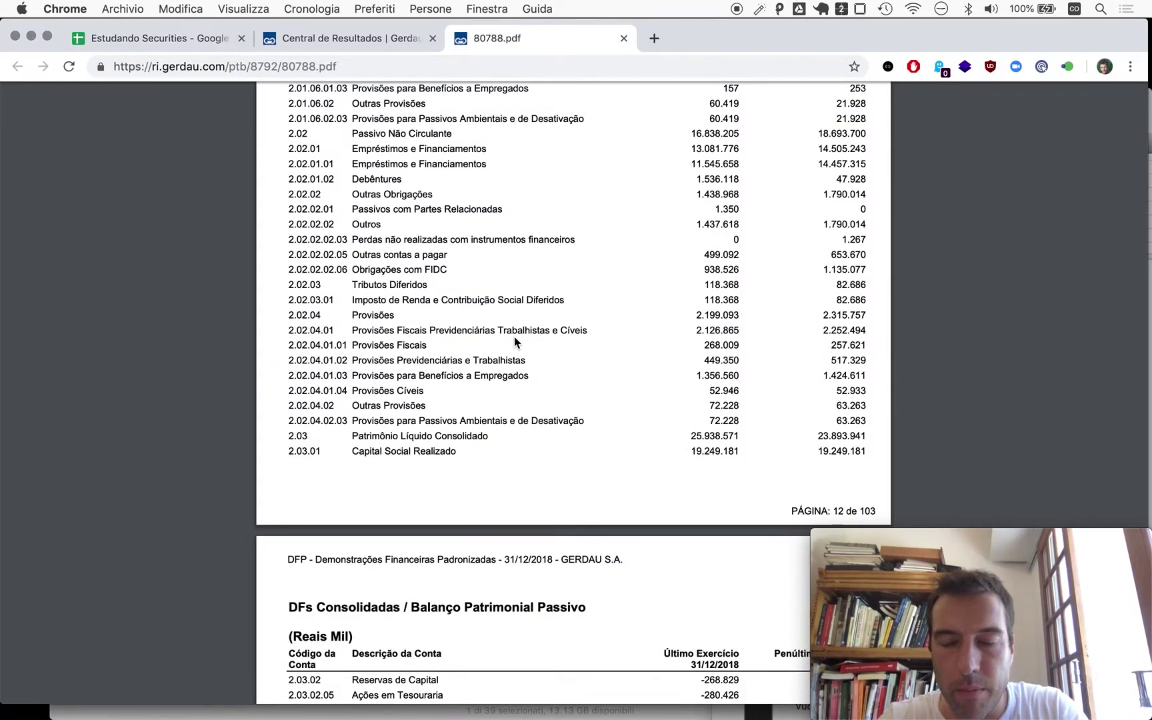
{"action": "key", "text": "super+1"}
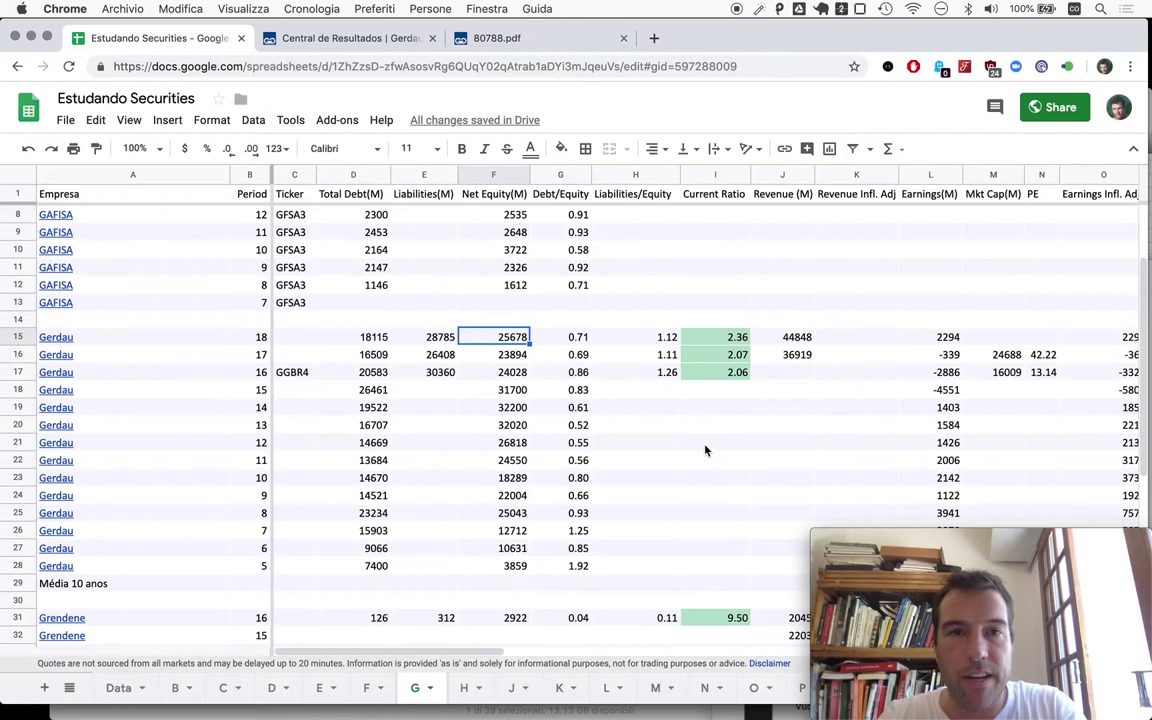
{"action": "type", "text": "25939"}
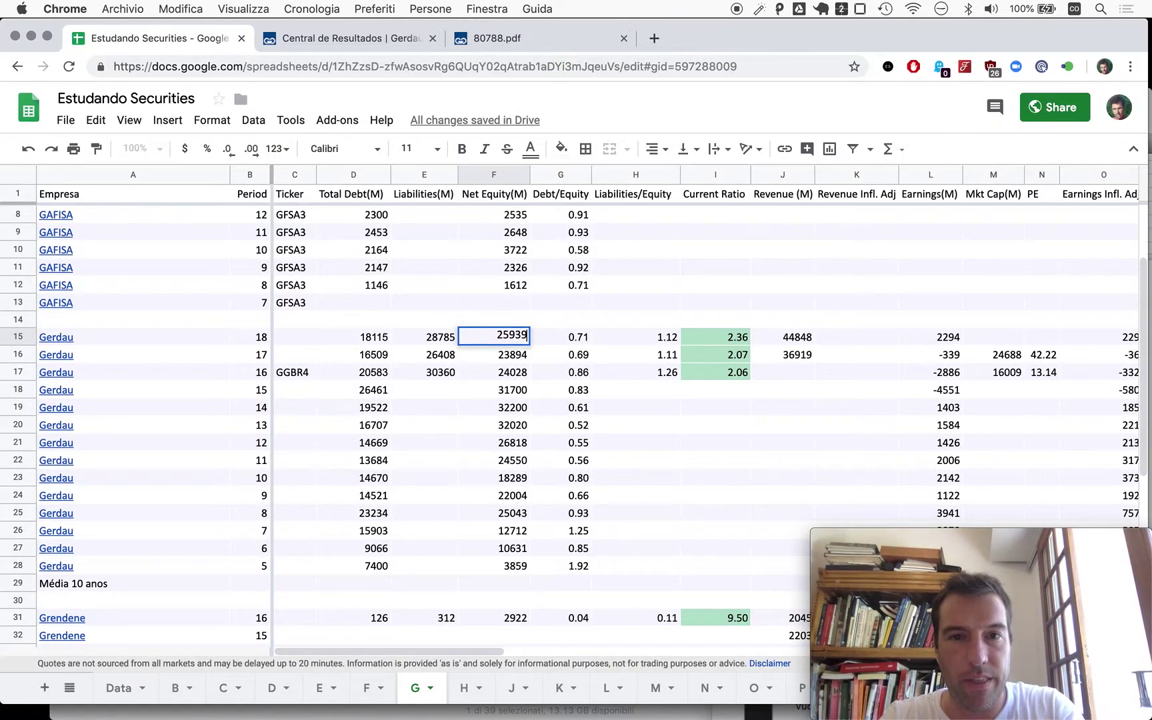
{"action": "key", "text": "Left"}
{"action": "key", "text": "Right"}
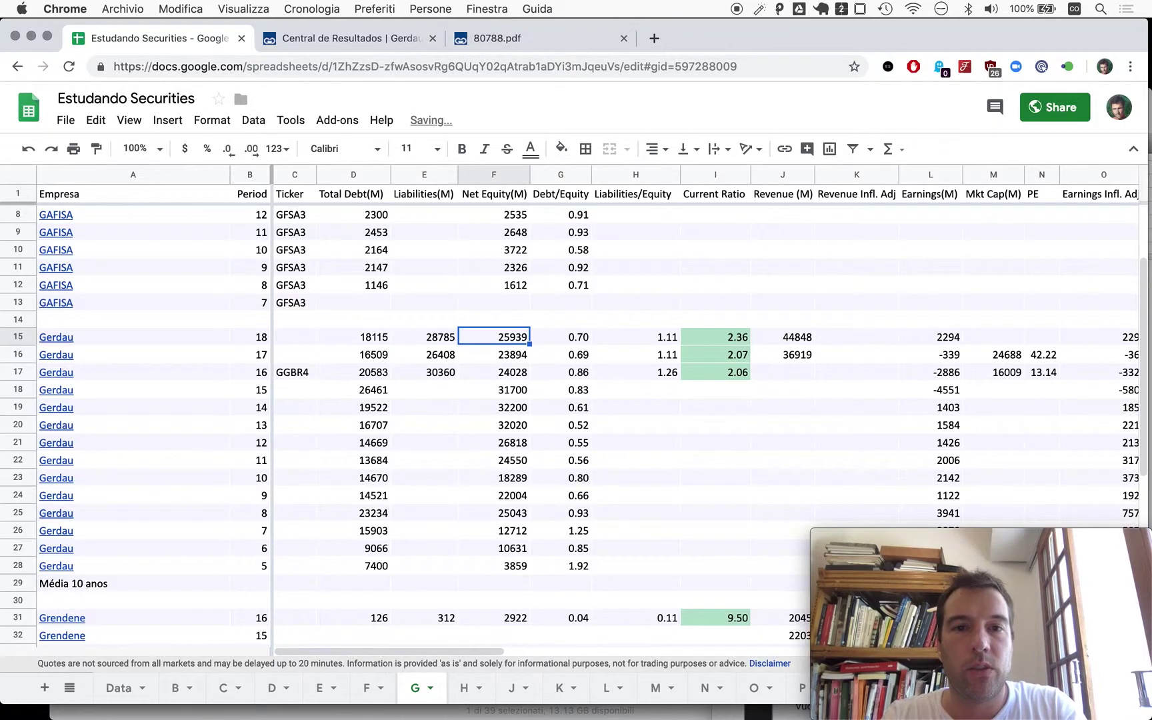
- Compare period 18 net equity 25939 with period 17's 23894
{"action": "key", "text": "Down"}
{"action": "key", "text": "Up"}
{"action": "key", "text": "Down"}
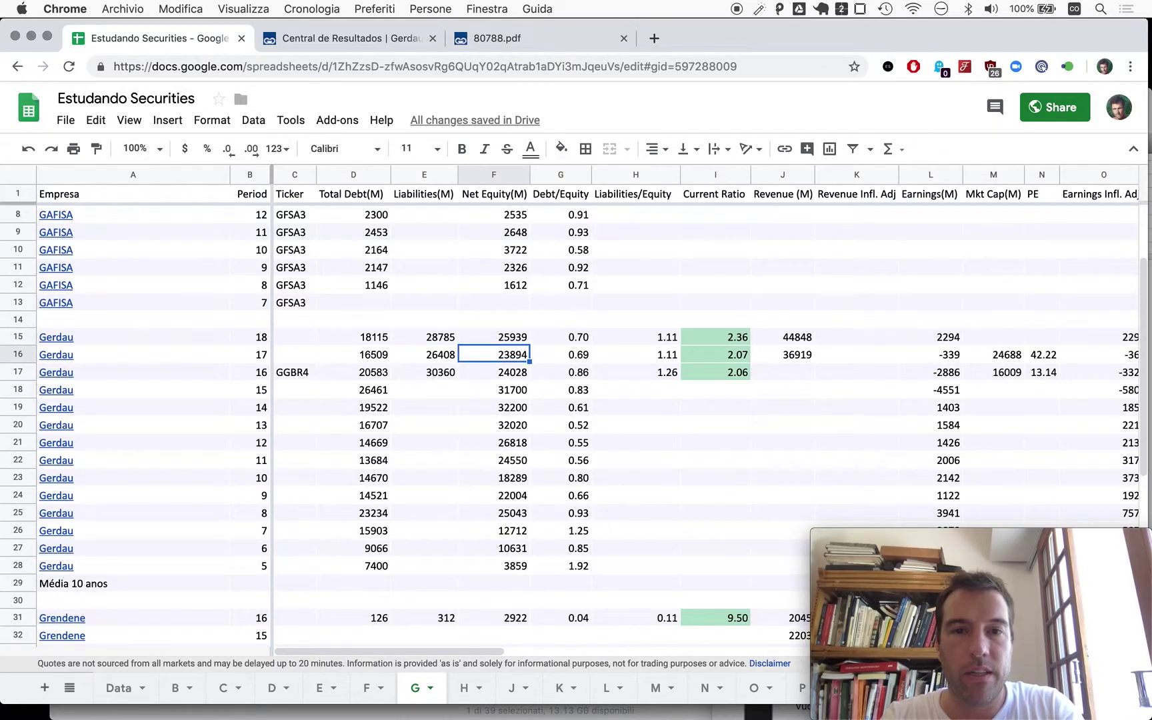
{"action": "key", "text": "Up"}
{"action": "key", "text": "Down"}
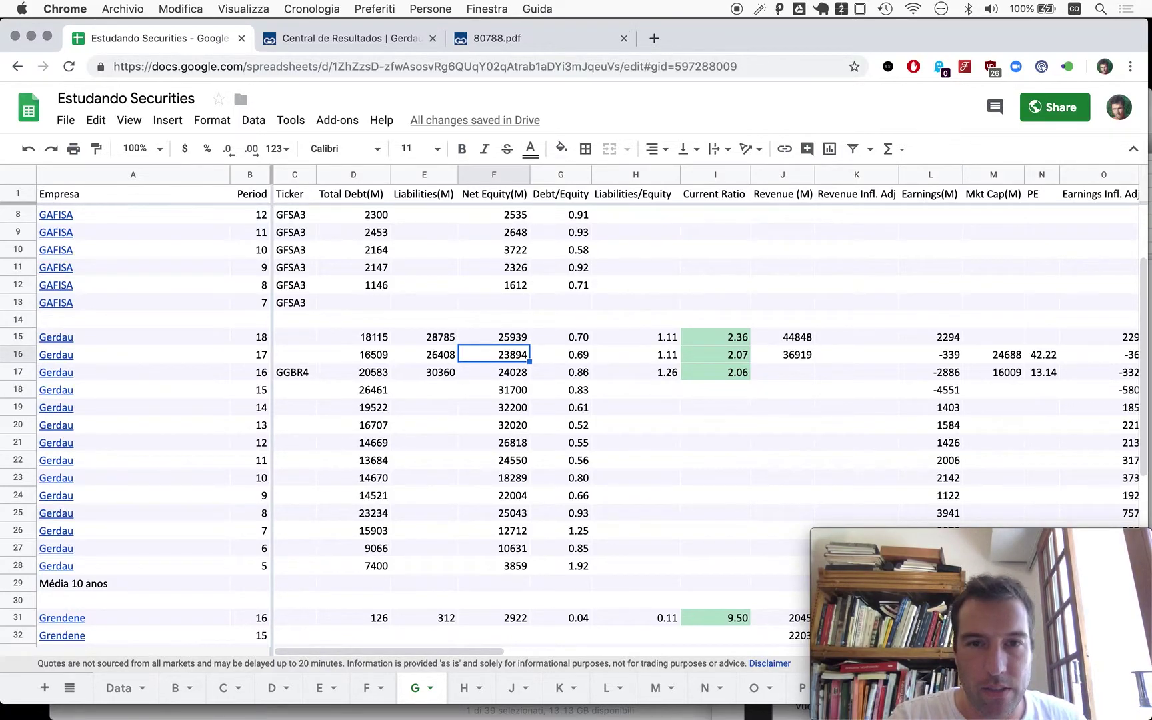
{"action": "key", "text": "Up"}
{"action": "key", "text": "Down"}
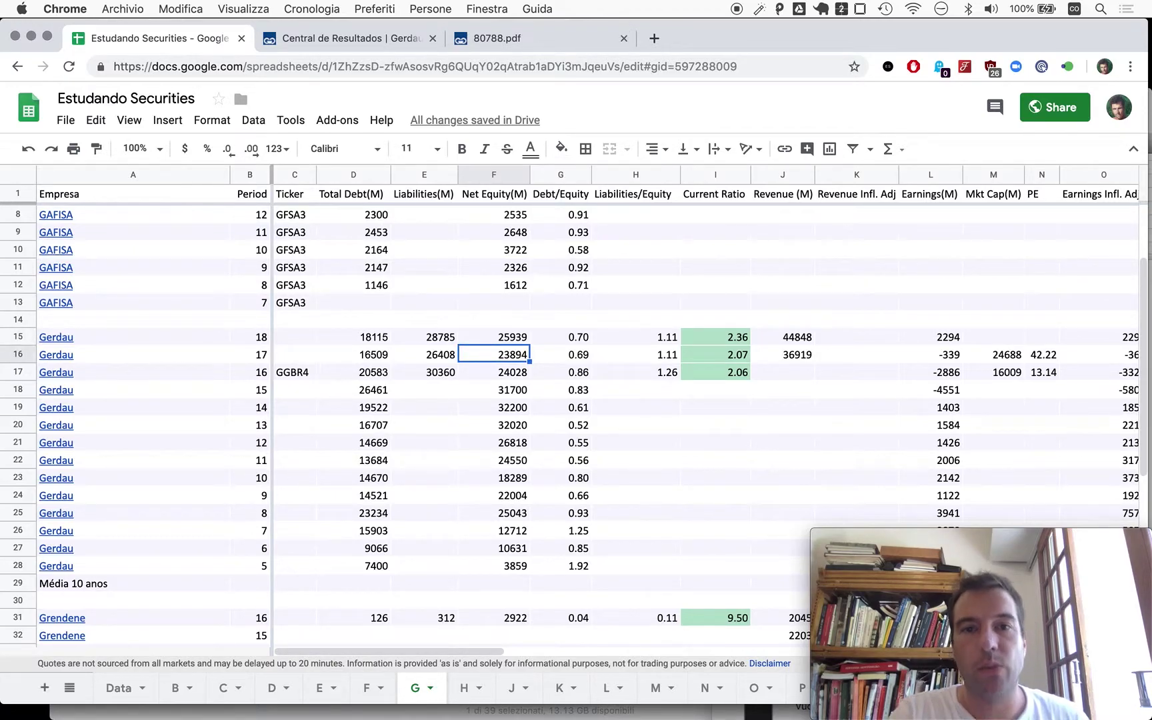
{"action": "key", "text": "ctrl+shift+Tab"}
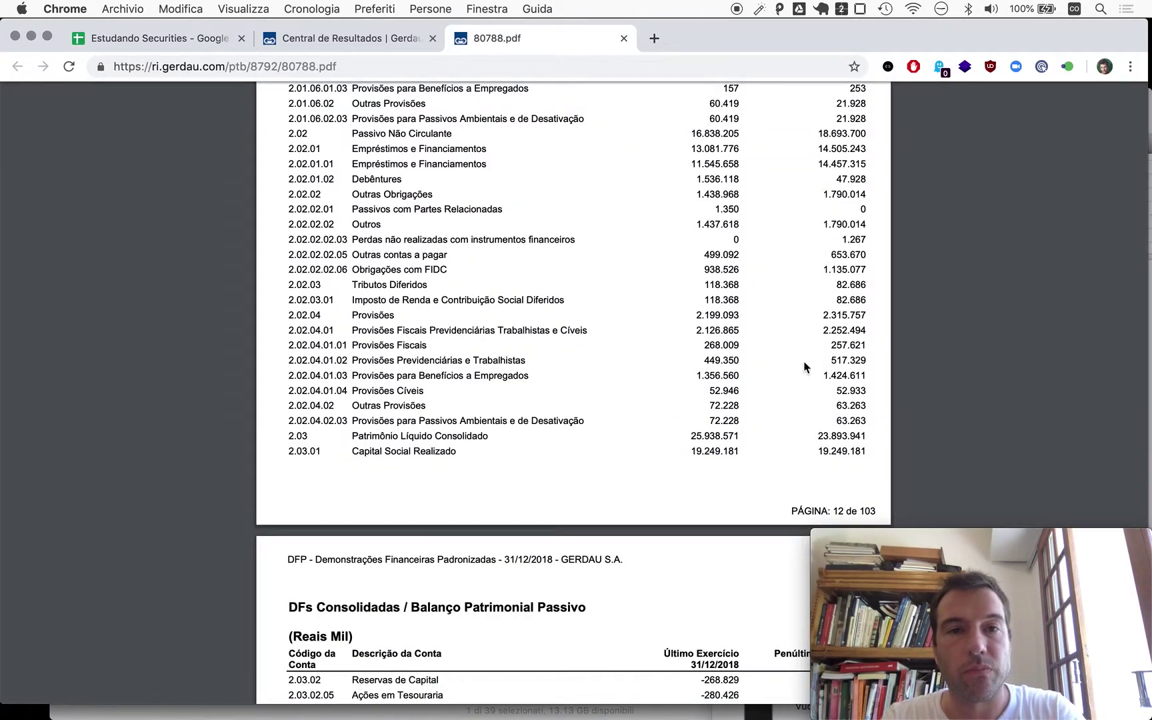
- Add Gerdau's 2018 liabilities 8504 + 16838 in Calculator to get 25342
{"action": "scroll", "coordinate": [684, 271], "scroll_direction": "up", "scroll_amount": 5}
{"action": "scroll", "coordinate": [683, 271], "scroll_direction": "up", "scroll_amount": 3}
{"action": "key", "text": "super+Tab"}
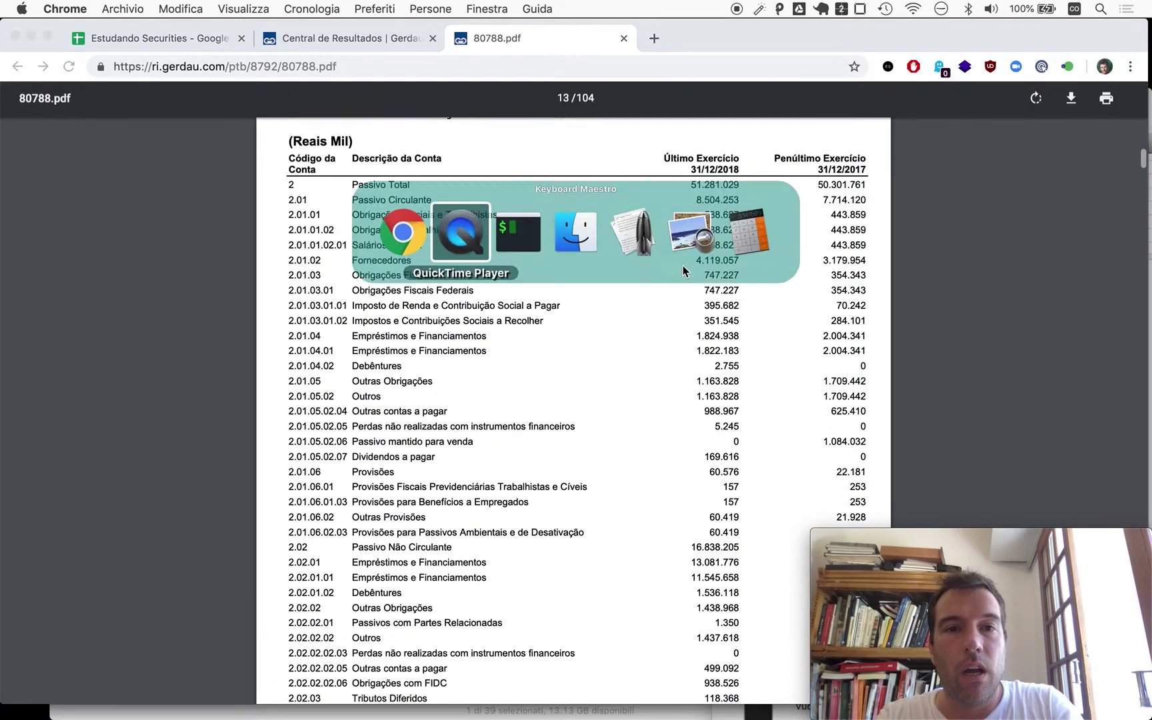
{"action": "key", "text": "super+shift+Tab"}
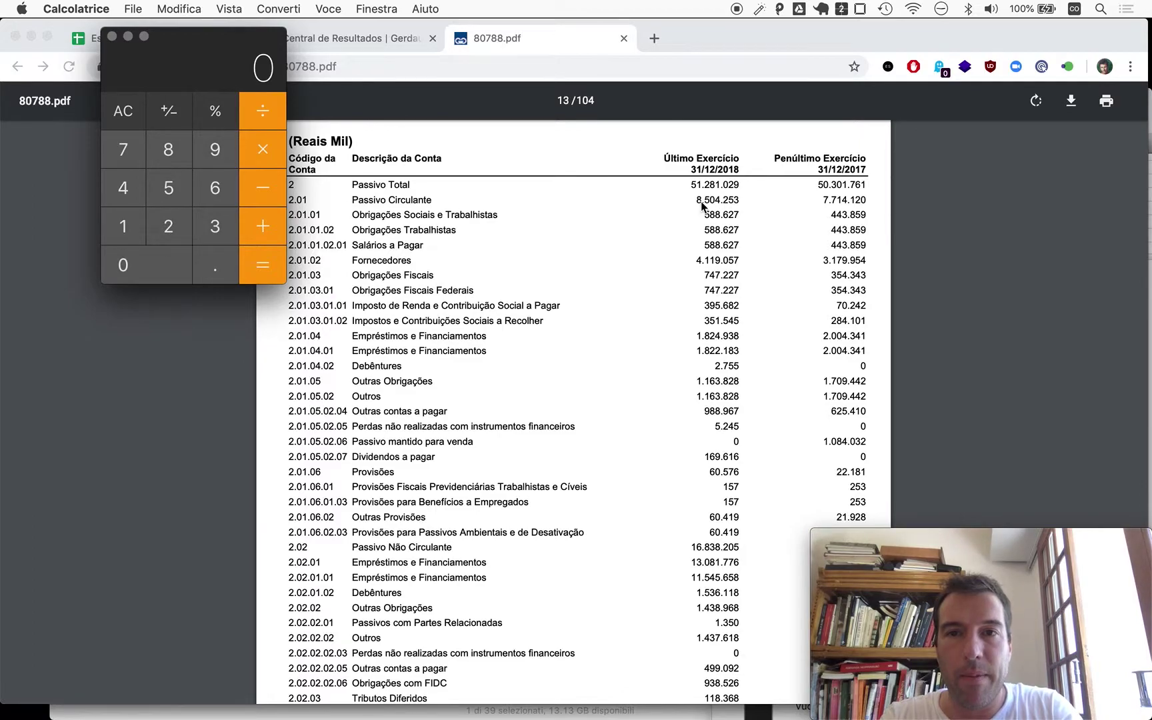
{"action": "type", "text": "8504"}
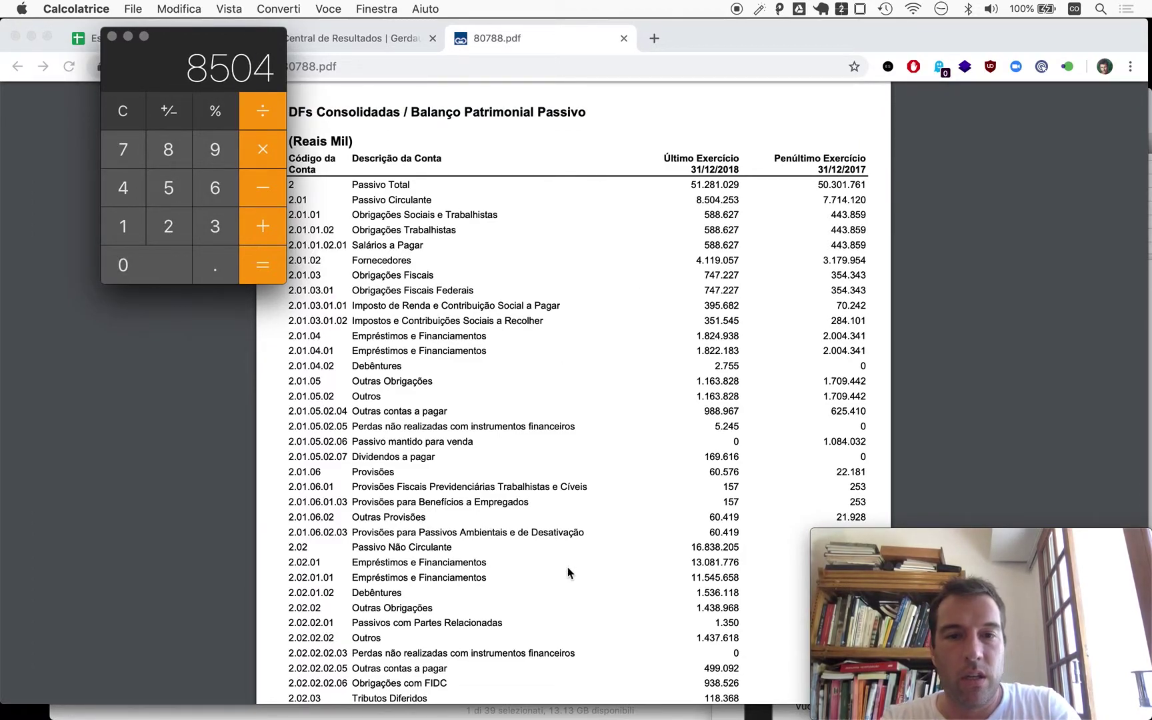
{"action": "key", "text": "plus"}
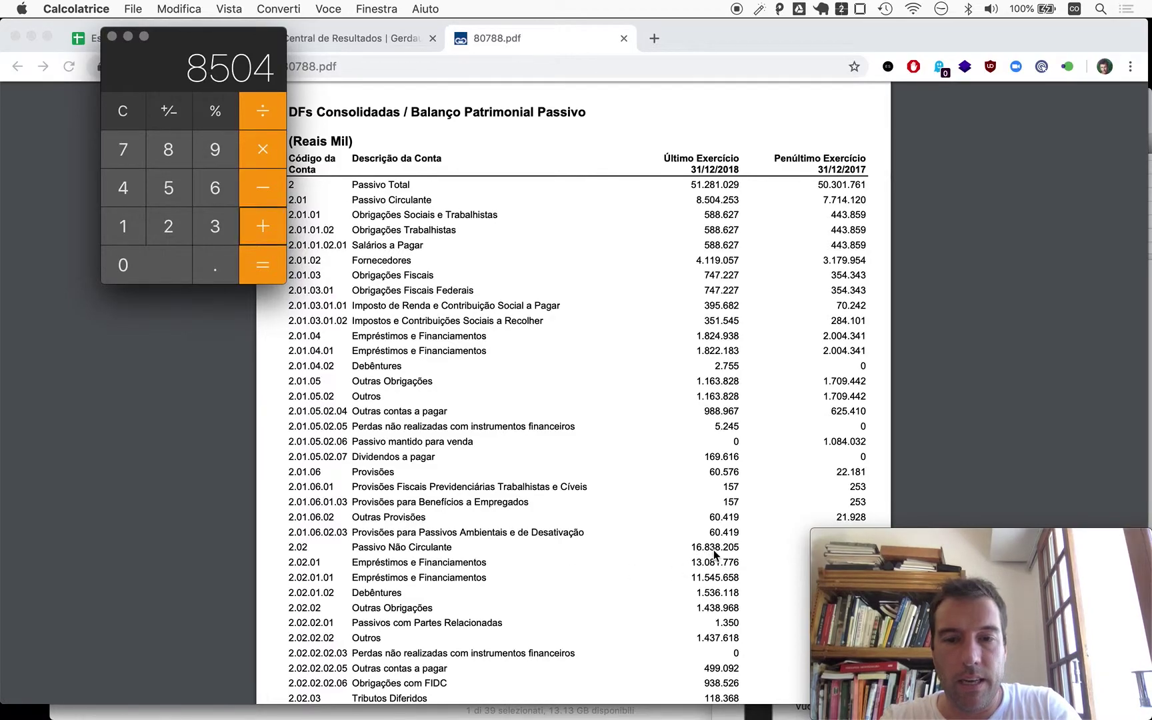
{"action": "type", "text": "16838"}
{"action": "key", "text": "Return"}
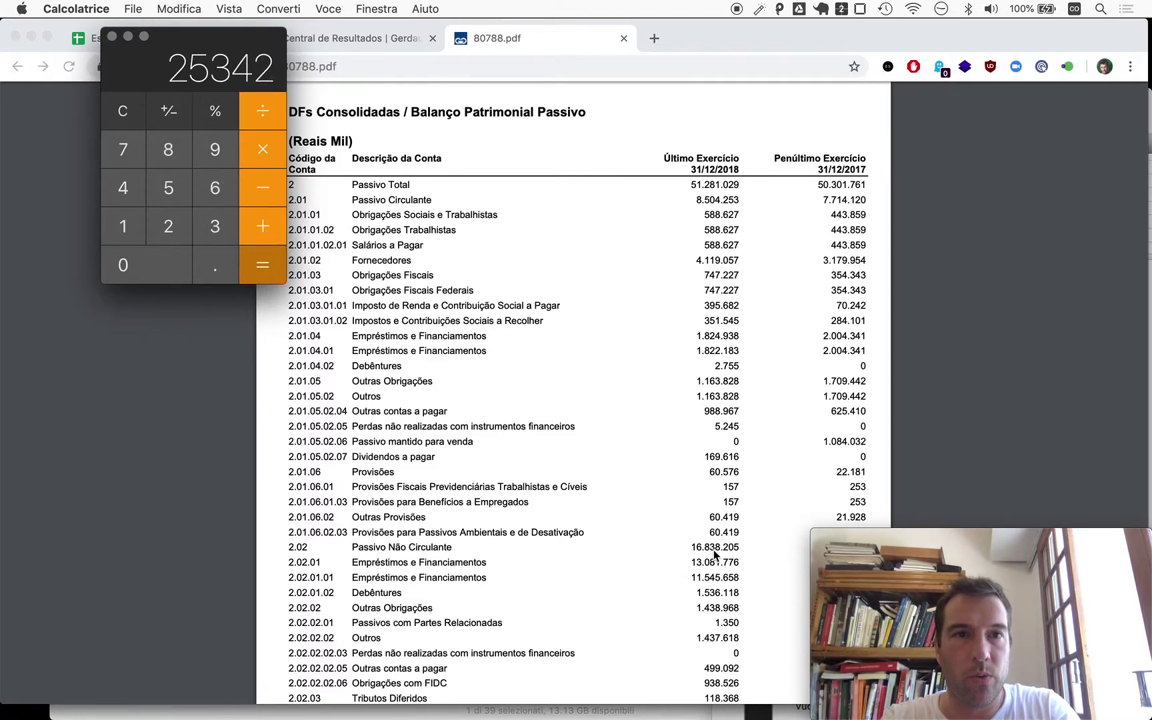
- Paste 25342 over 28785 in the period 18 Liabilities cell and recheck the PDF
{"action": "key", "text": "super+Tab"}
{"action": "key", "text": "super+1"}
{"action": "key", "text": "Up"}
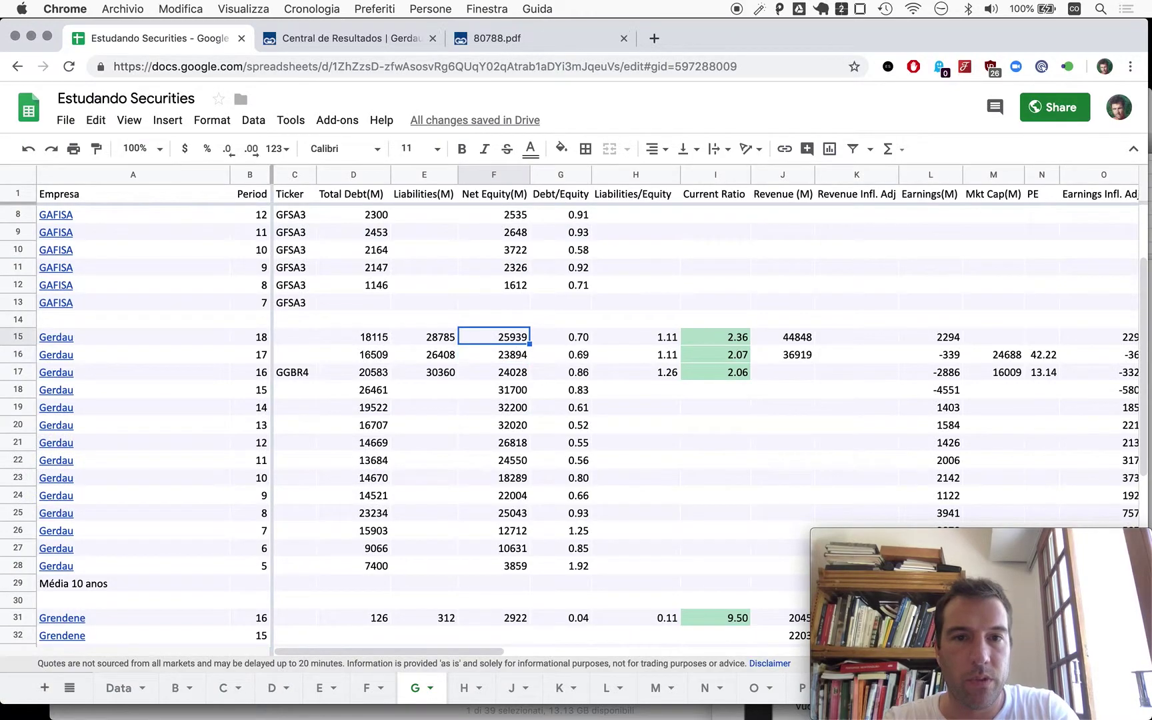
{"action": "key", "text": "Left"}
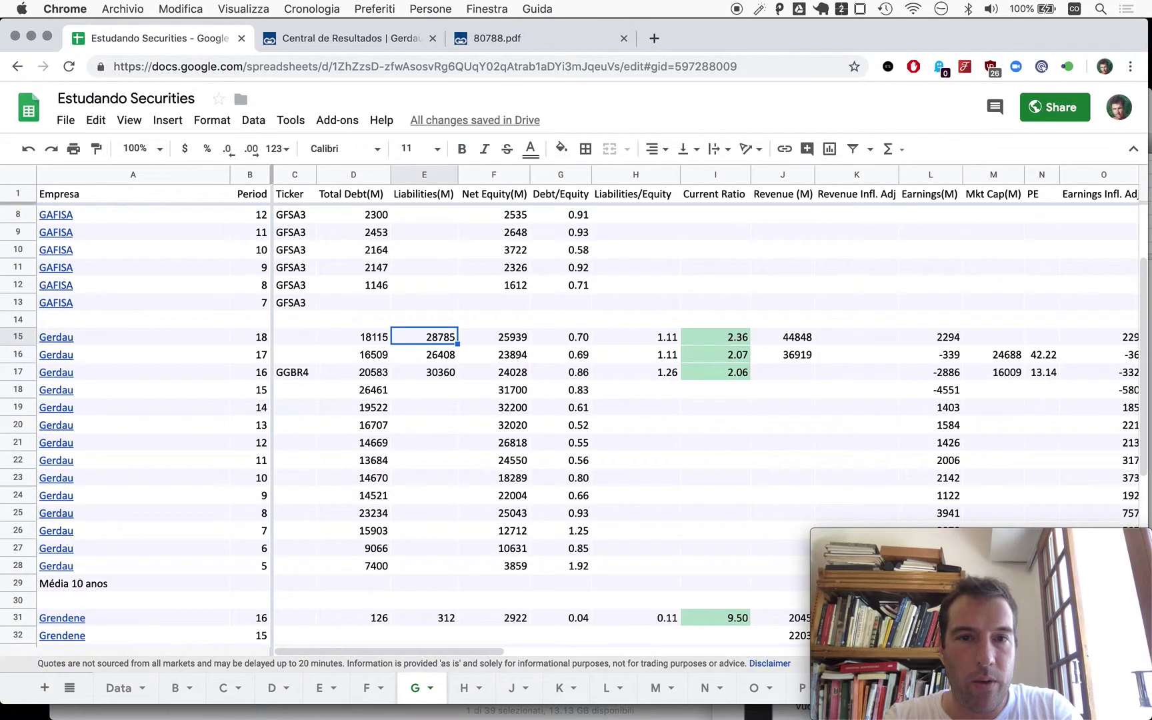
{"action": "type", "text": "25342"}
{"action": "key", "text": "super+3"}
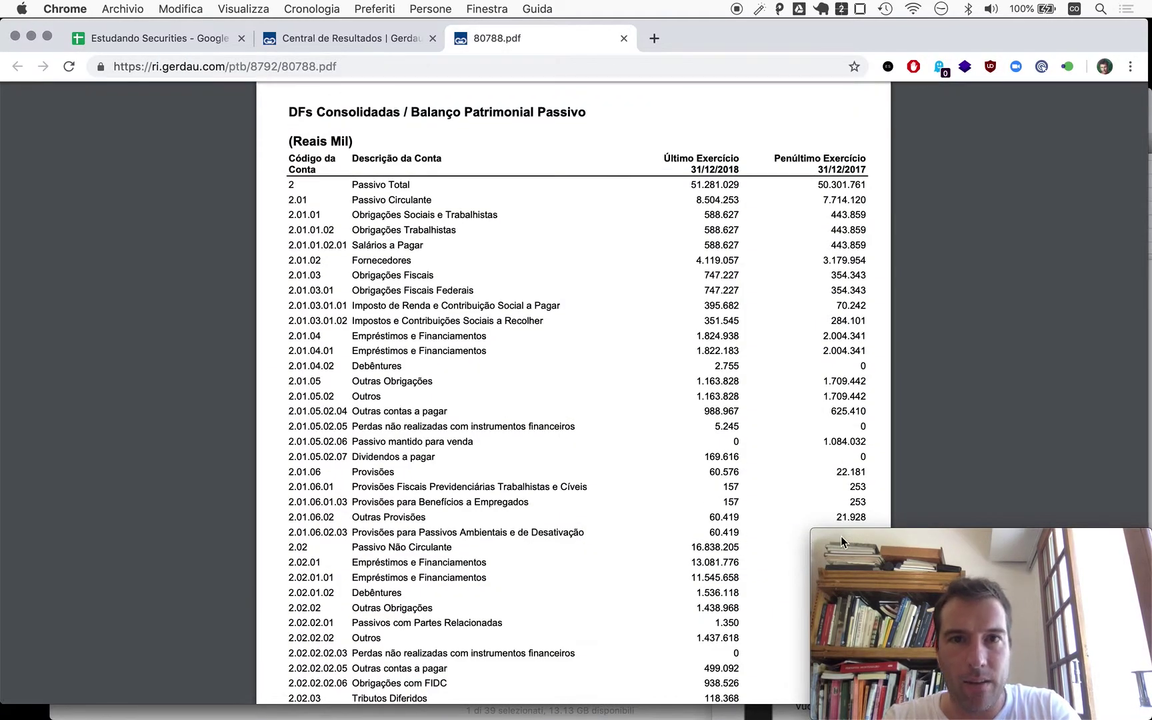
{"action": "scroll", "coordinate": [674, 557], "scroll_direction": "down", "scroll_amount": 2}
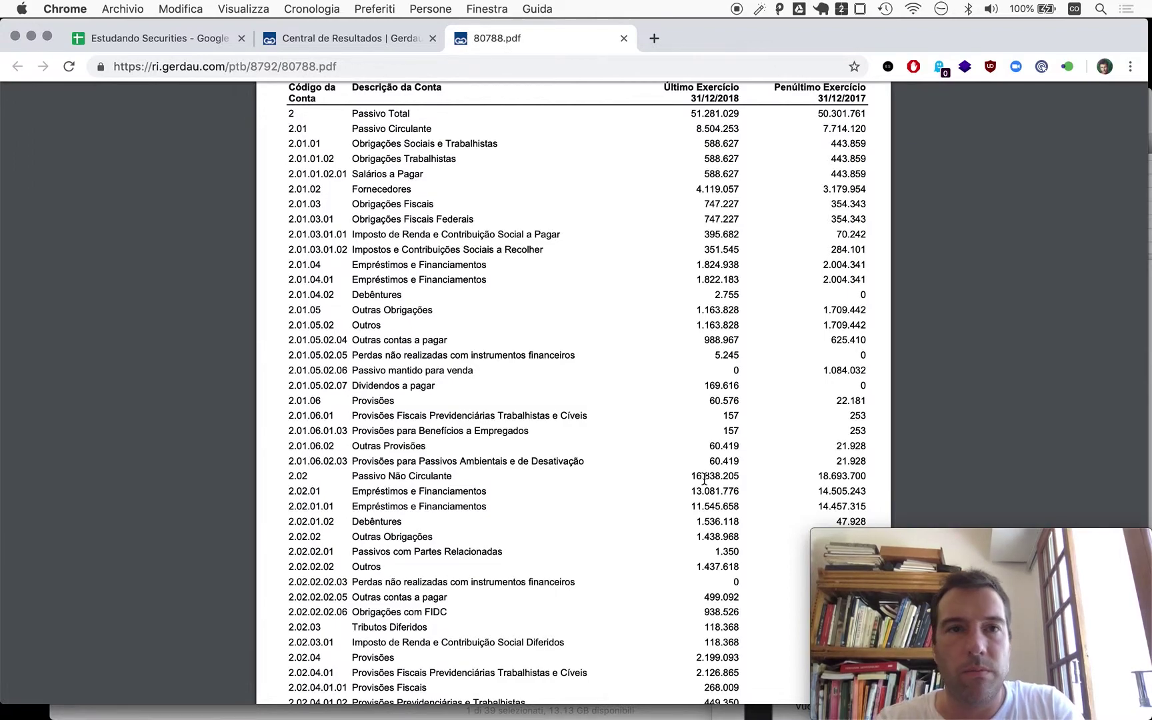
{"action": "key", "text": "ctrl+Tab"}
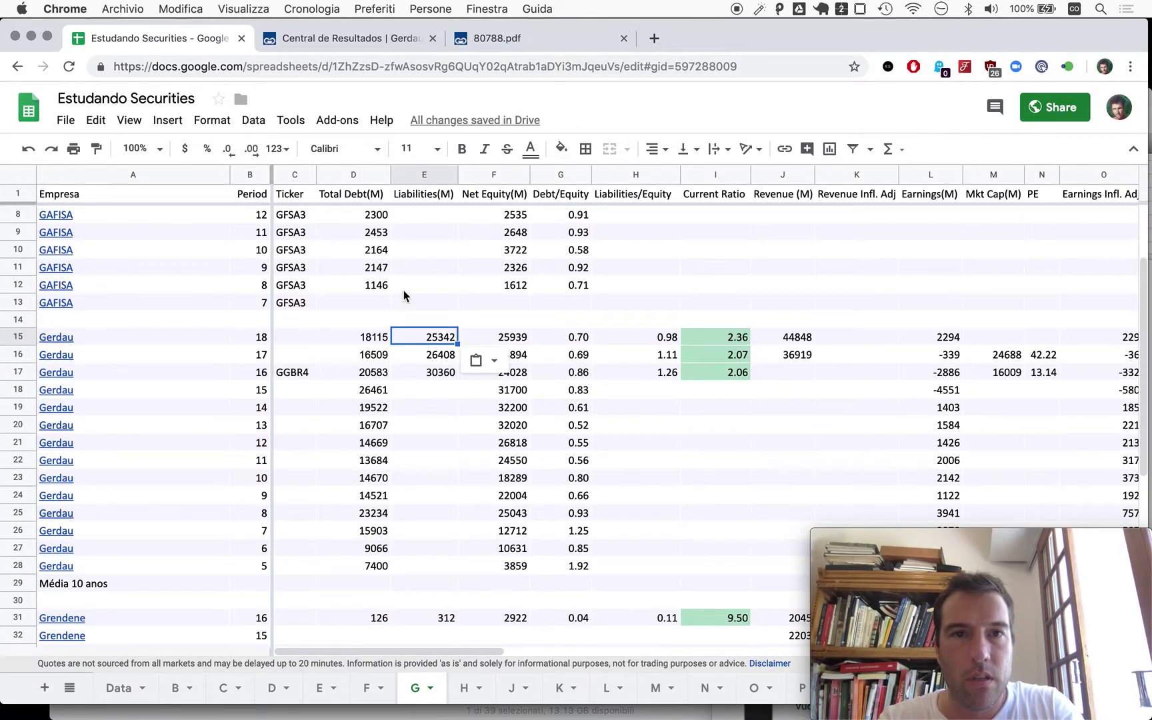
{"action": "key", "text": "ctrl+shift+Tab"}
{"action": "scroll", "coordinate": [419, 333], "scroll_direction": "up", "scroll_amount": 3}
- Add Gerdau's 2018 loans 1825 + 13082 in Calculator to get 14907
{"action": "scroll", "coordinate": [418, 333], "scroll_direction": "down", "scroll_amount": 5}
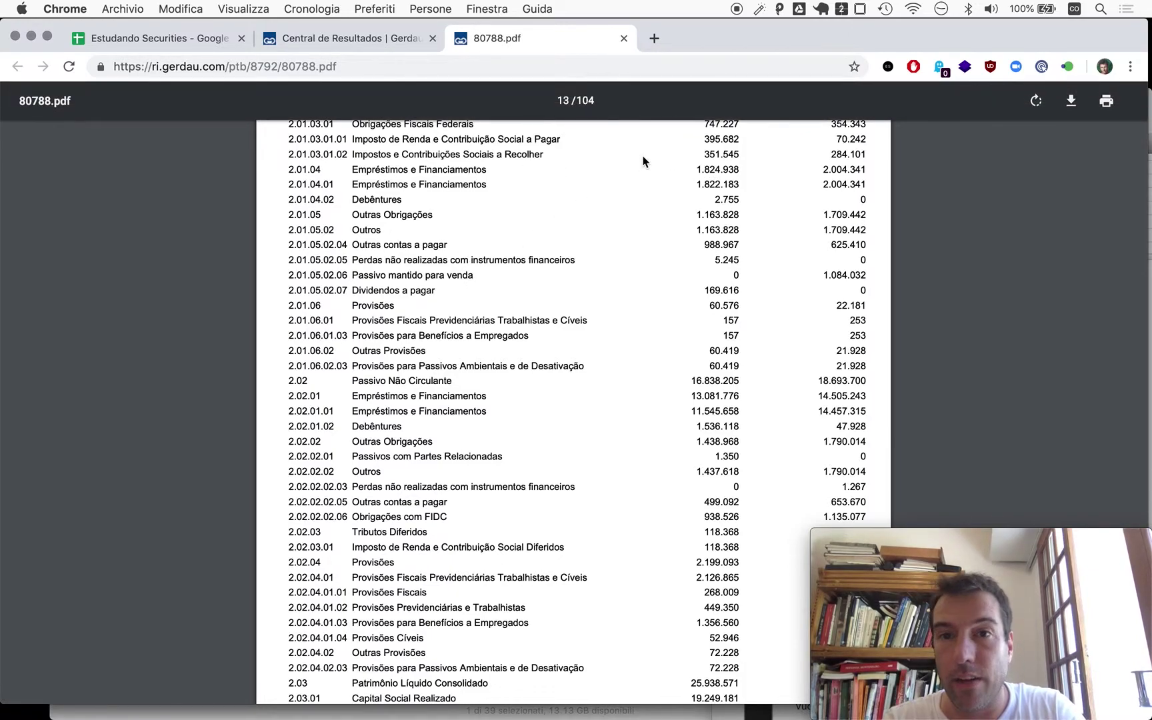
{"action": "key", "text": "super+Tab"}
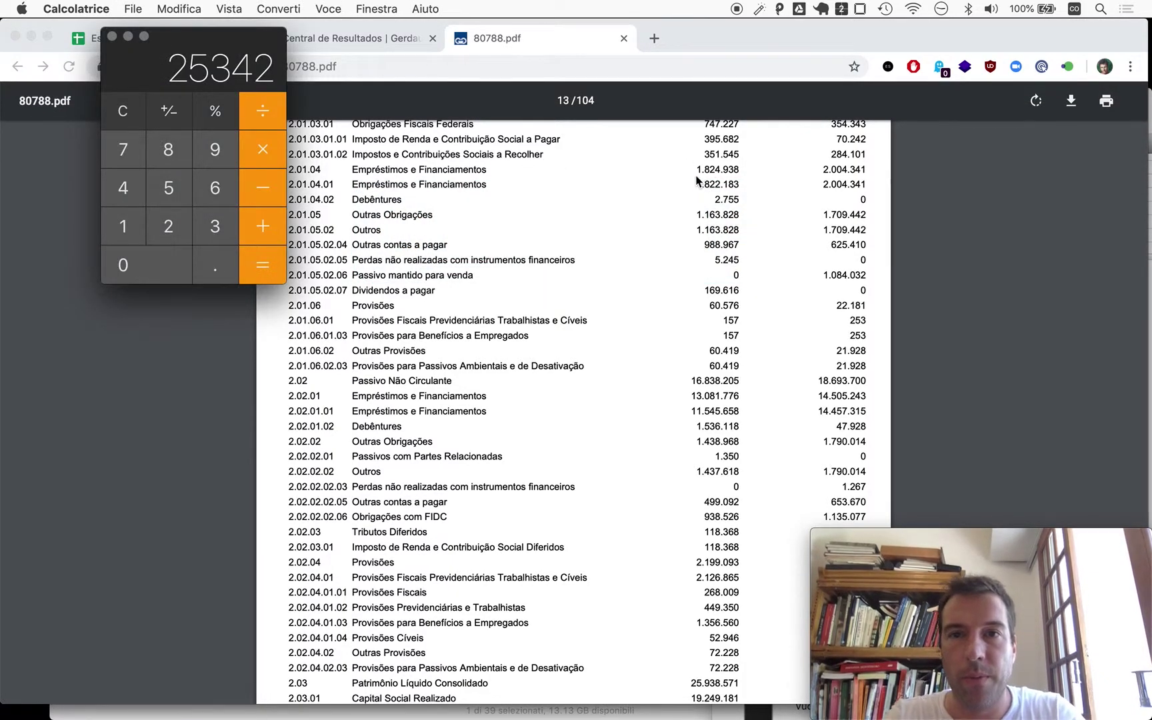
{"action": "type", "text": "1825"}
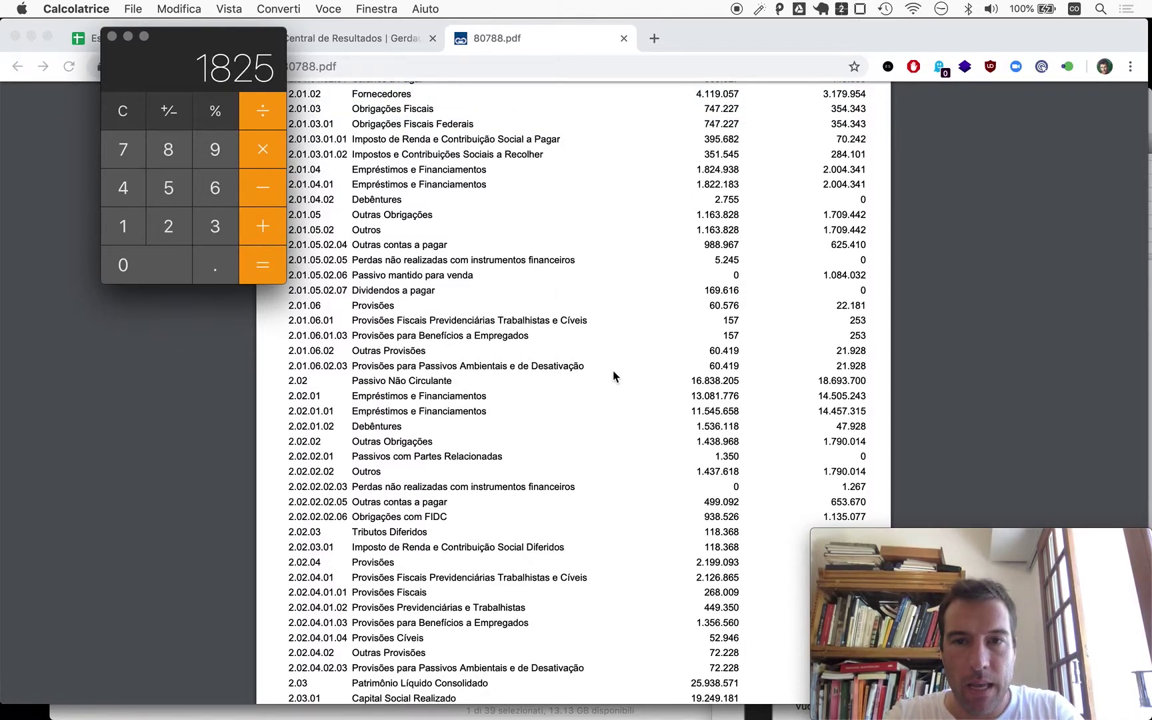
{"action": "key", "text": "plus"}
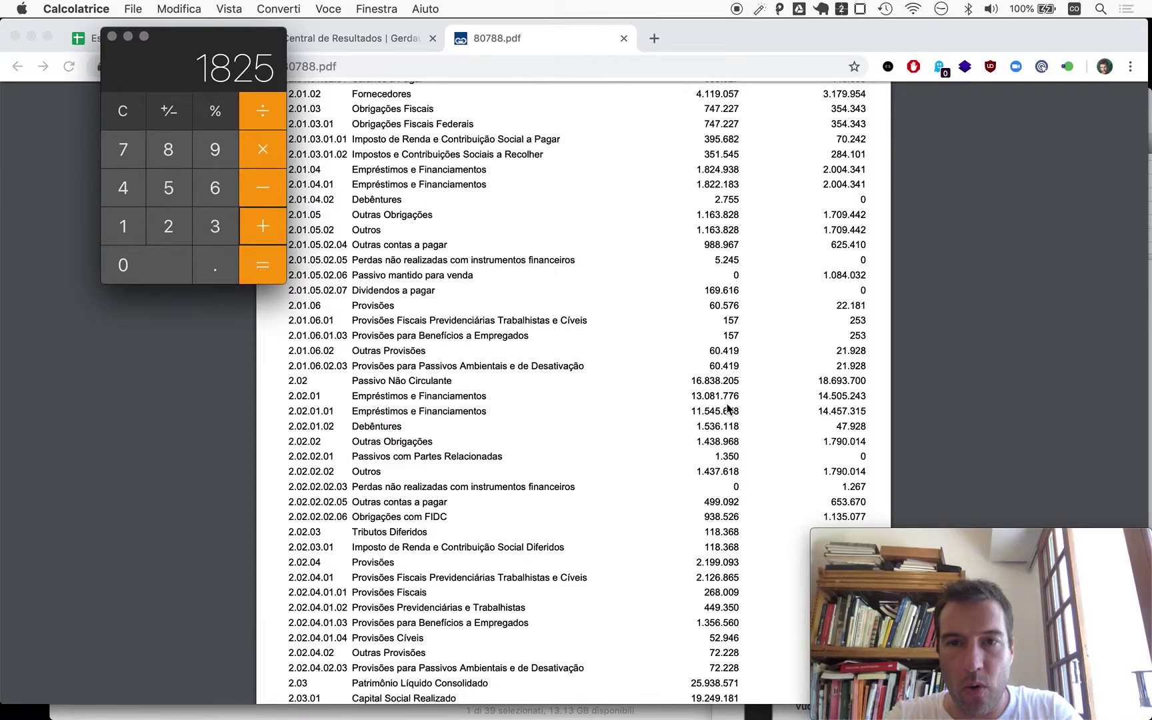
{"action": "type", "text": "13082"}
{"action": "key", "text": "Return"}
- Paste 14907 over 18115 in the period 18 Total Debt cell and verify against the PDF
{"action": "key", "text": "super+Tab"}
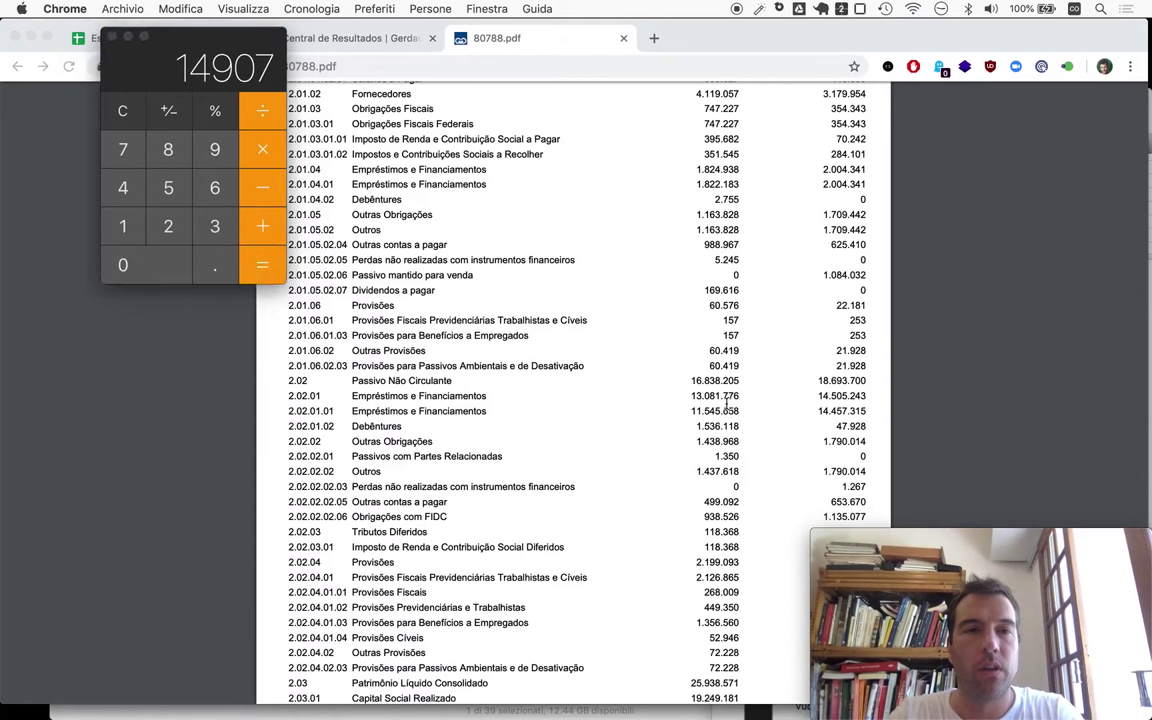
{"action": "key", "text": "super+1"}
{"action": "key", "text": "Left"}
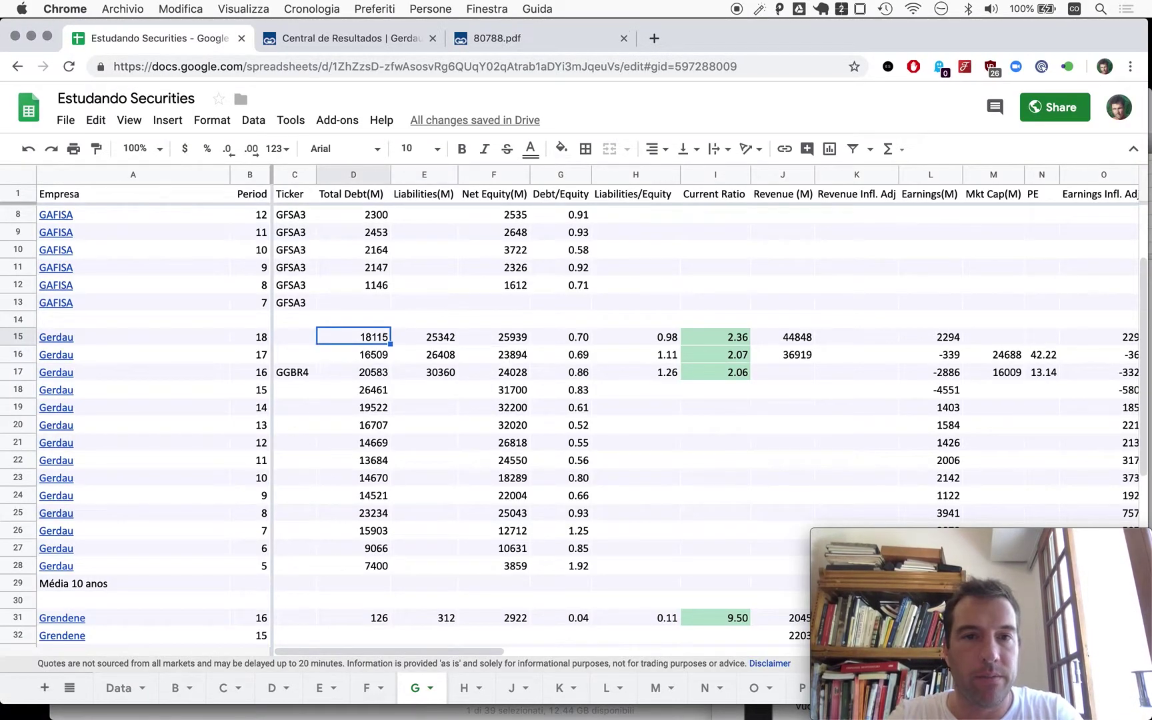
{"action": "type", "text": "14907"}
{"action": "key", "text": "super+3"}
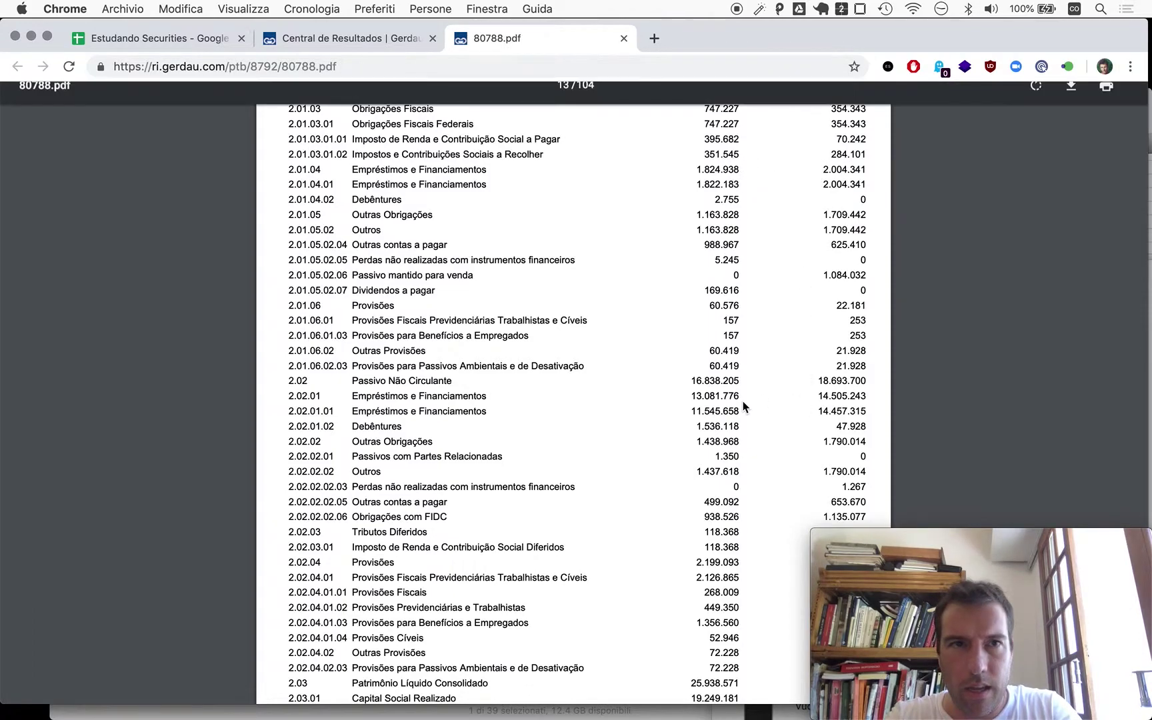
{"action": "key", "text": "super+1"}
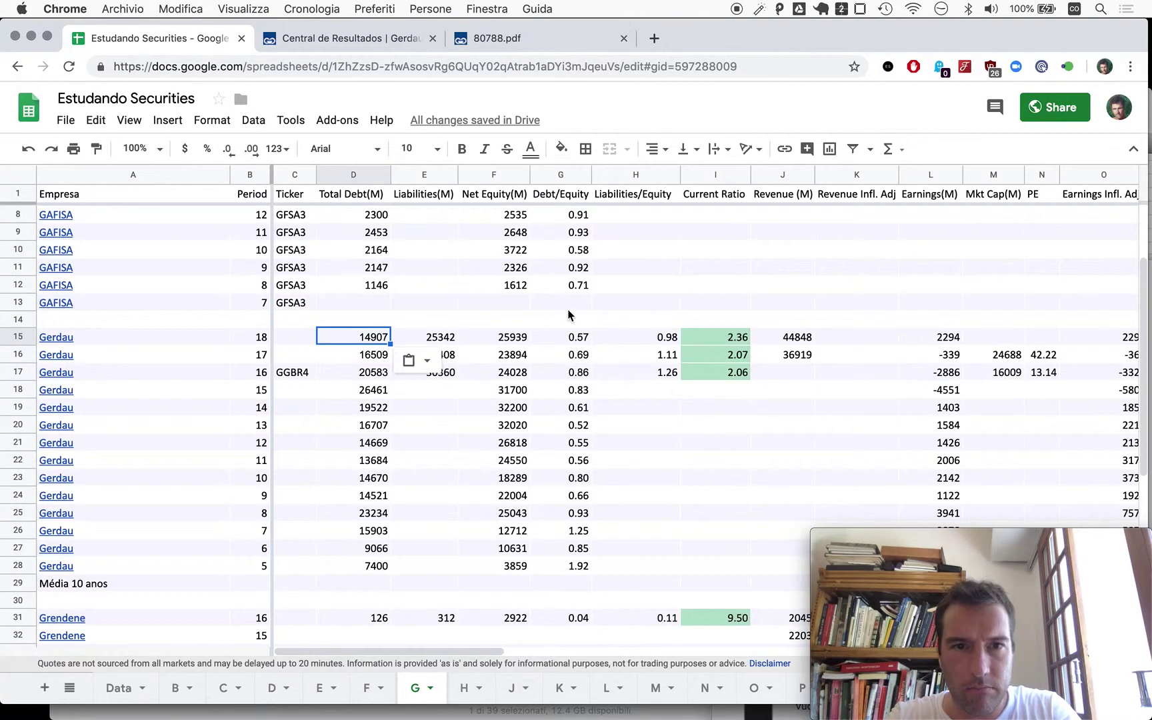
{"action": "key", "text": "Right"}
{"action": "key", "text": "Right"}
{"action": "key", "text": "Right"}
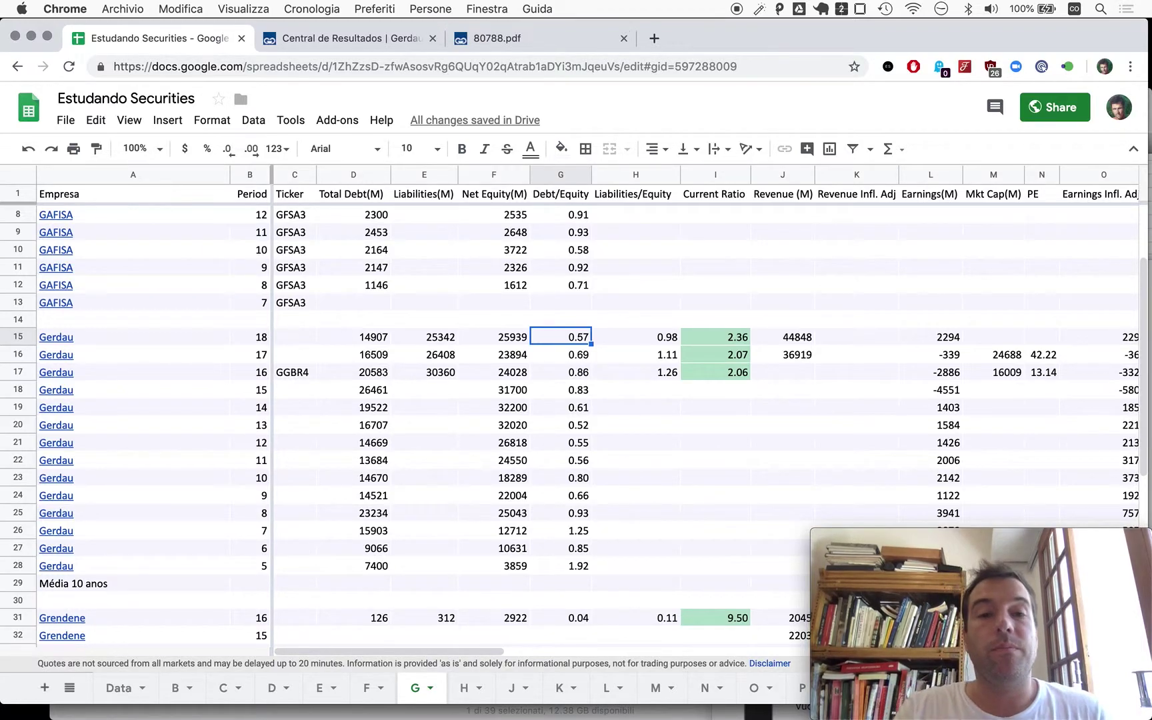
{"action": "key", "text": "Left"}
{"action": "key", "text": "Left"}
{"action": "key", "text": "Left"}
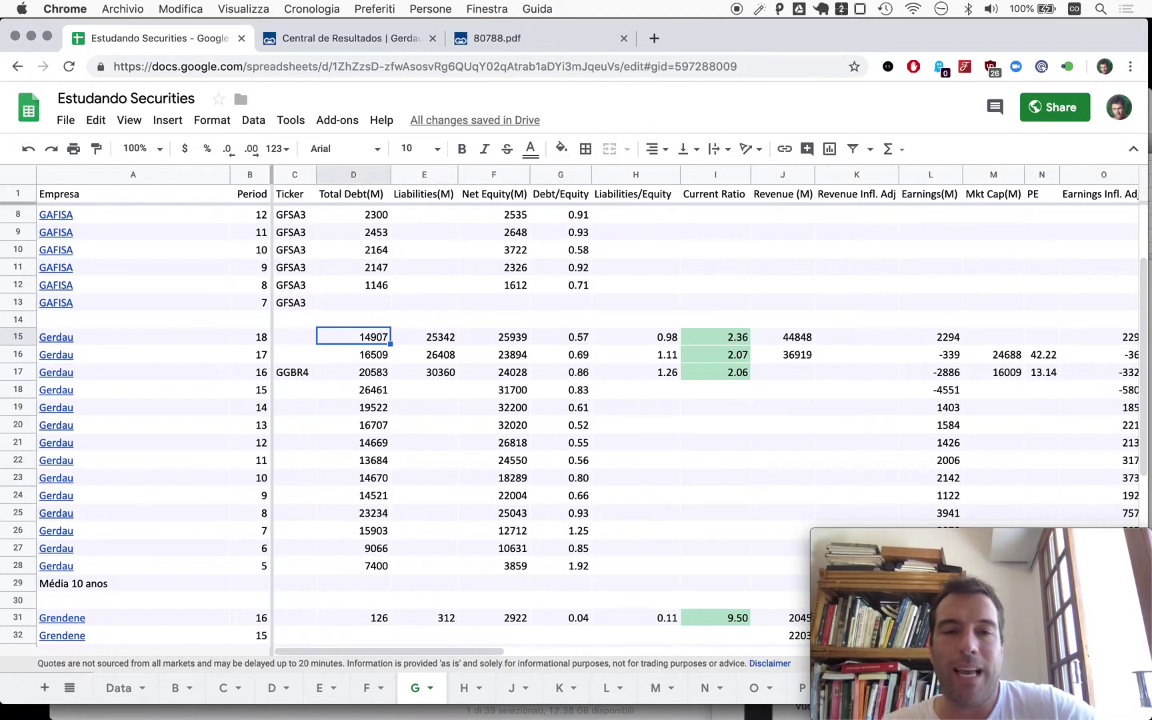
{"action": "key", "text": "Down"}
{"action": "key", "text": "Up"}
{"action": "key", "text": "Right"}
{"action": "key", "text": "Right"}
{"action": "key", "text": "Right"}
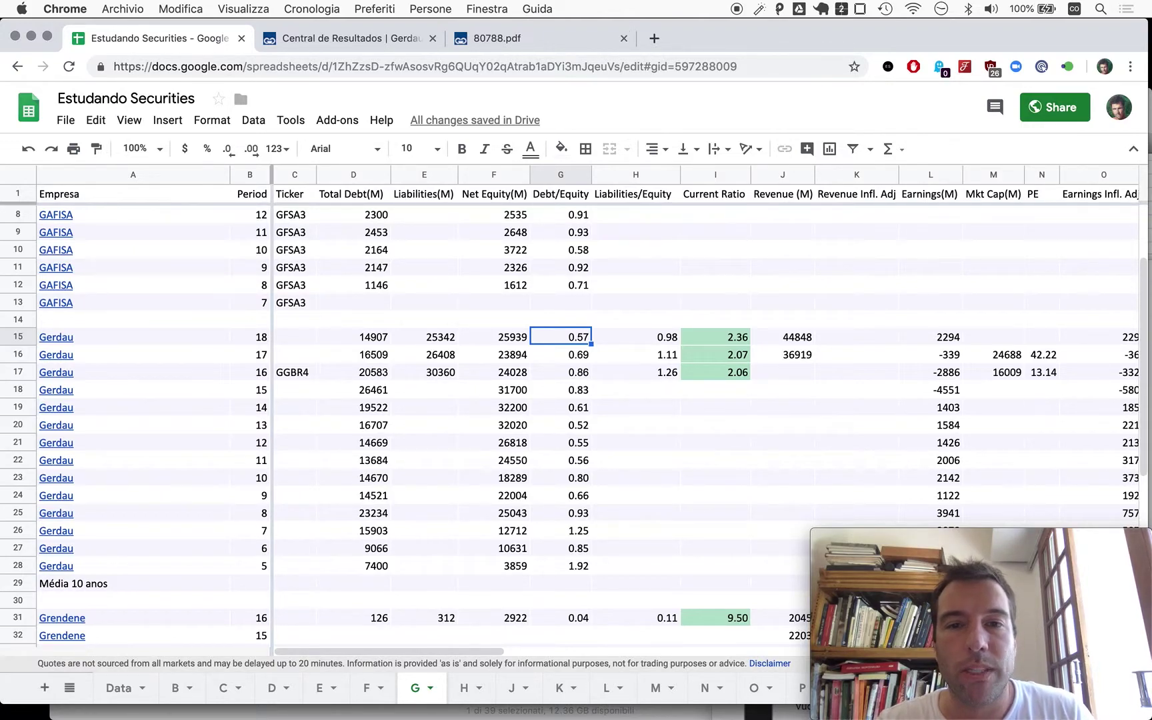
- Compare period 18 Debt/Equity with period 17 and review the 2018 Liabilities/Equity ratio
{"action": "left_click", "coordinate": [560, 355]}
{"action": "left_click", "coordinate": [561, 336]}
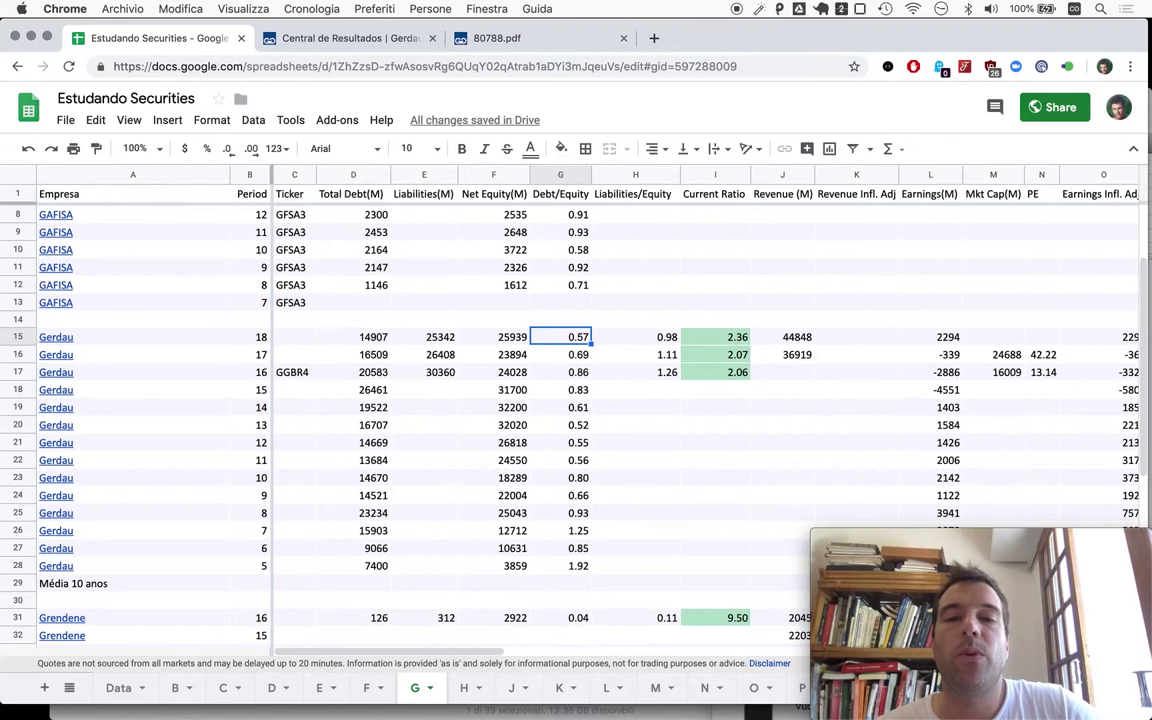
{"action": "left_click", "coordinate": [636, 337]}
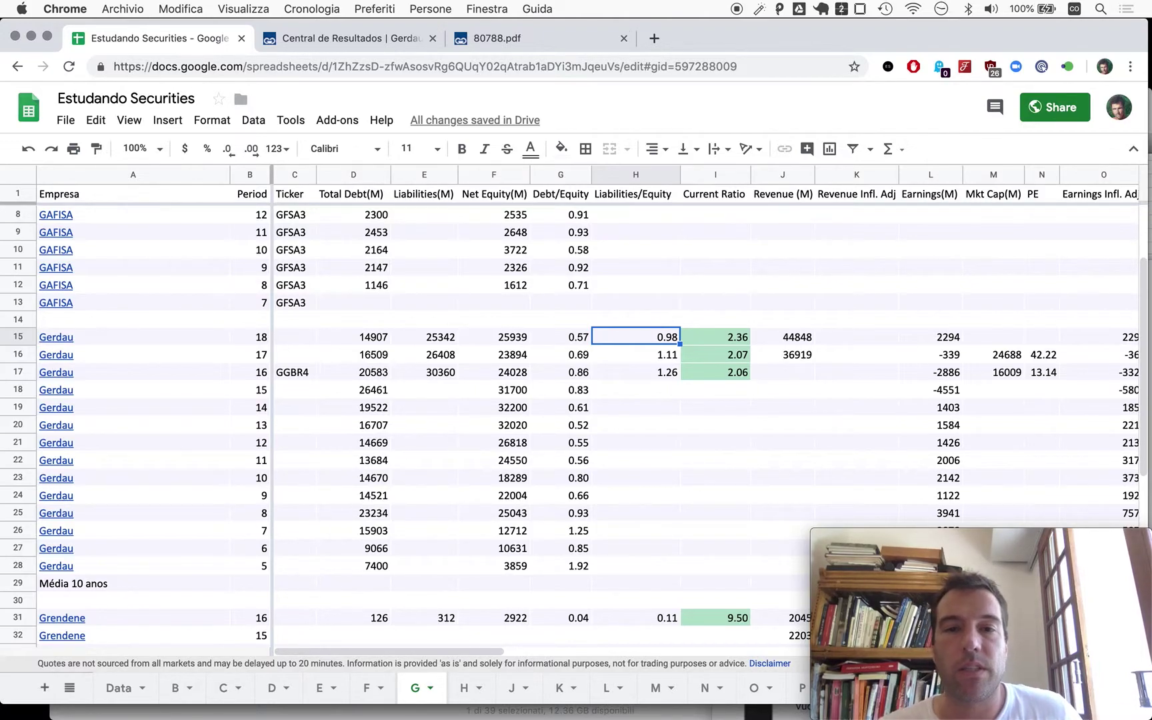
{"action": "left_click", "coordinate": [561, 337]}
- Review the Debt/Equity ratios for periods 15 to 18 and the 2018 Liabilities/Equity cell
{"action": "left_click", "coordinate": [561, 355]}
{"action": "left_click", "coordinate": [561, 372]}
{"action": "left_click", "coordinate": [561, 390]}
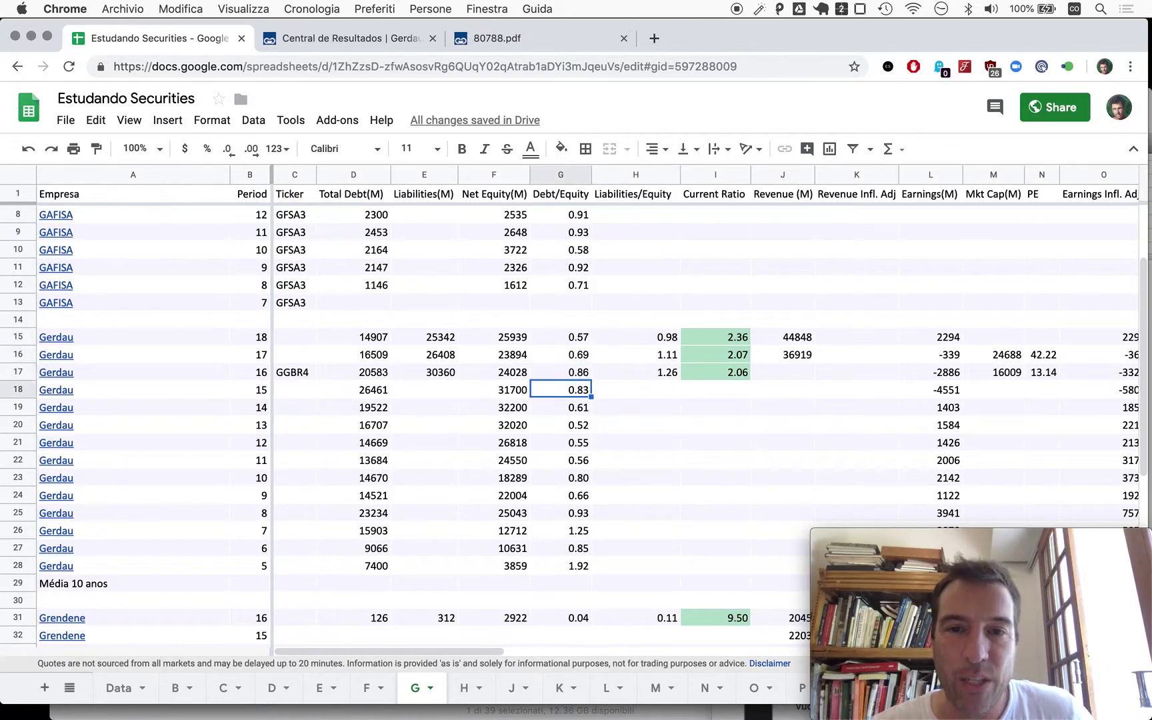
{"action": "left_click", "coordinate": [560, 372]}
{"action": "left_click", "coordinate": [561, 354]}
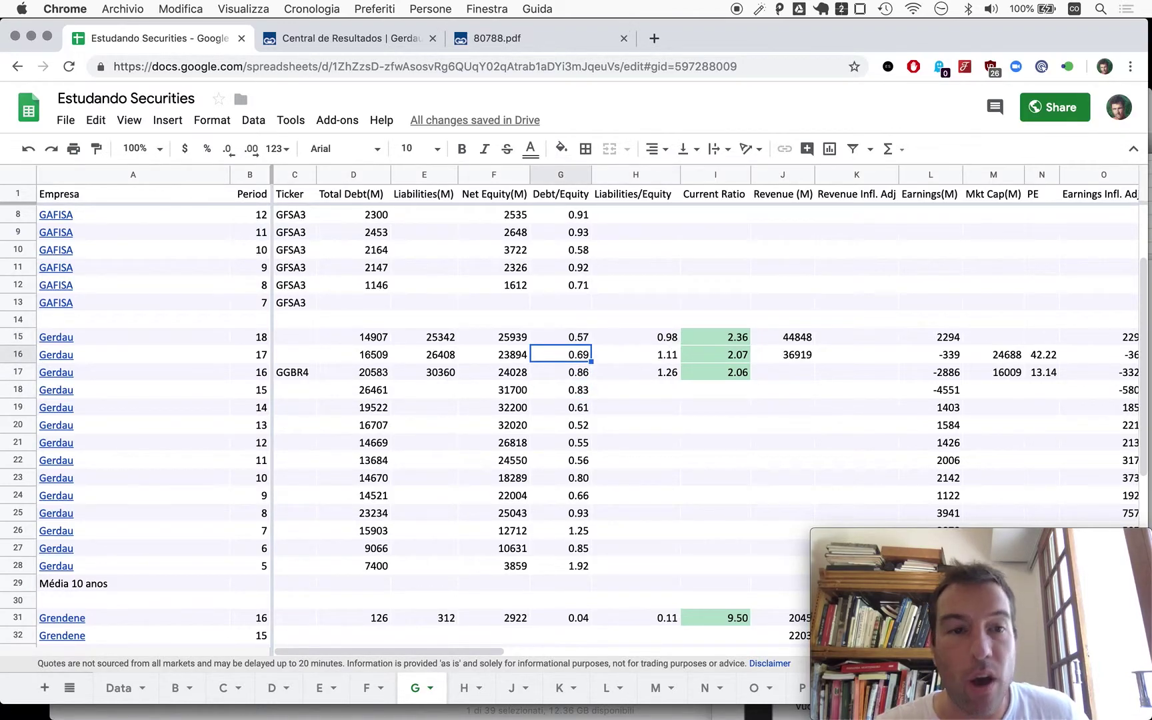
{"action": "left_click", "coordinate": [561, 336]}
{"action": "left_click", "coordinate": [561, 354]}
{"action": "left_click", "coordinate": [561, 390]}
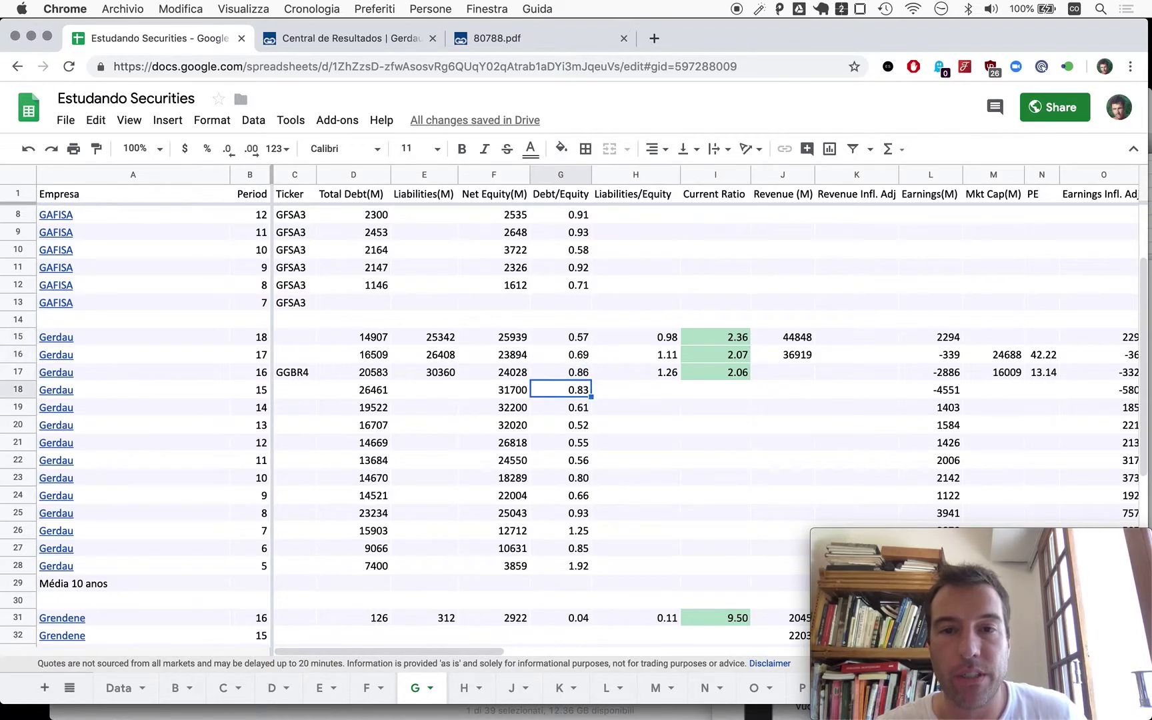
{"action": "left_click", "coordinate": [561, 372]}
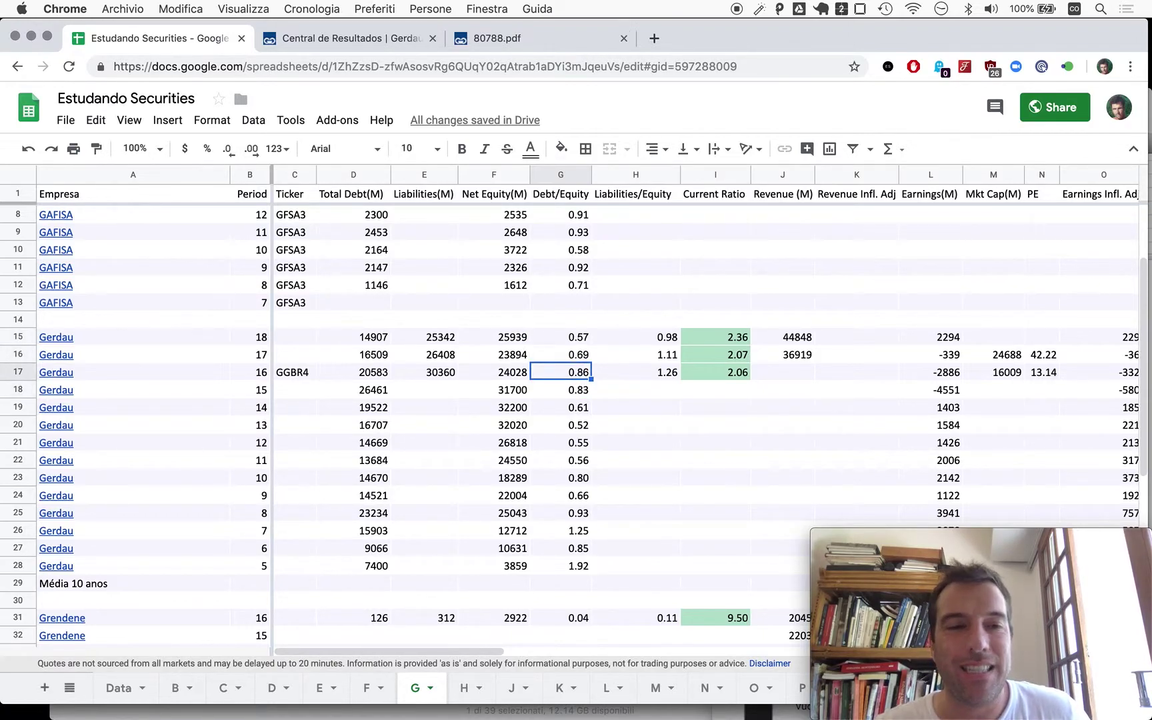
{"action": "left_click", "coordinate": [561, 354]}
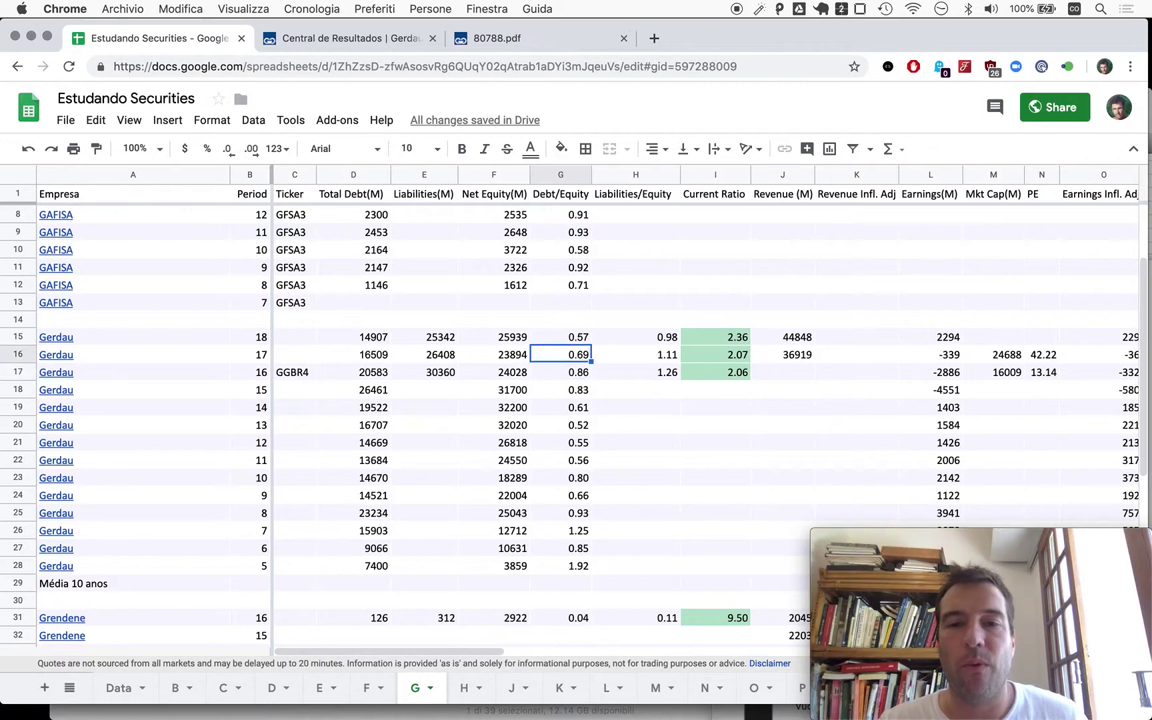
{"action": "left_click", "coordinate": [635, 336]}
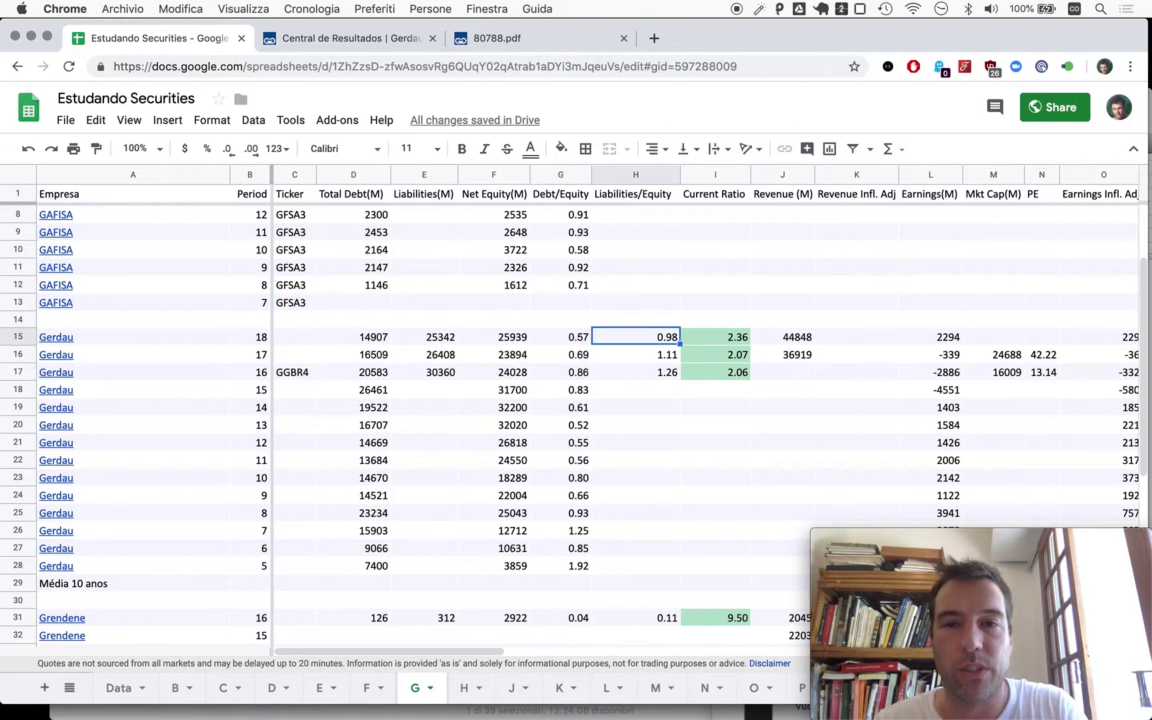
{"action": "left_click", "coordinate": [497, 38]}
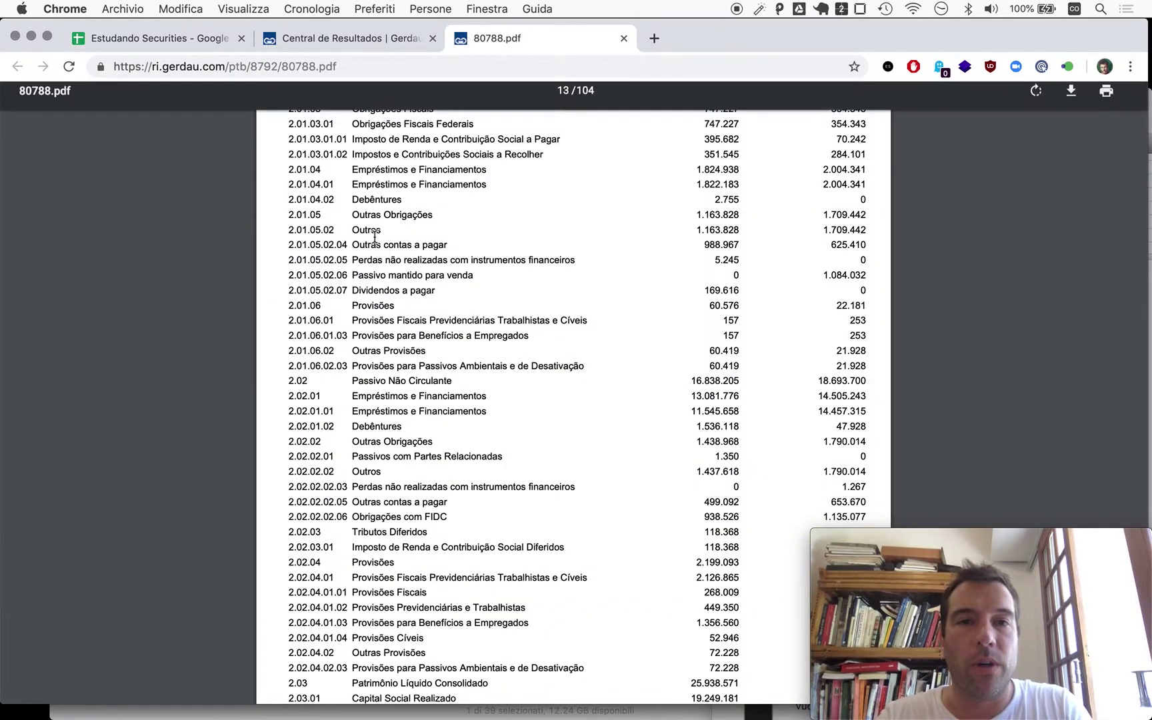
- Divide 17503 by 8503 in Calculator to get Gerdau's 2018 current ratio
{"action": "scroll", "coordinate": [388, 360], "scroll_direction": "up", "scroll_amount": 5}
{"action": "scroll", "coordinate": [387, 360], "scroll_direction": "up", "scroll_amount": 10}
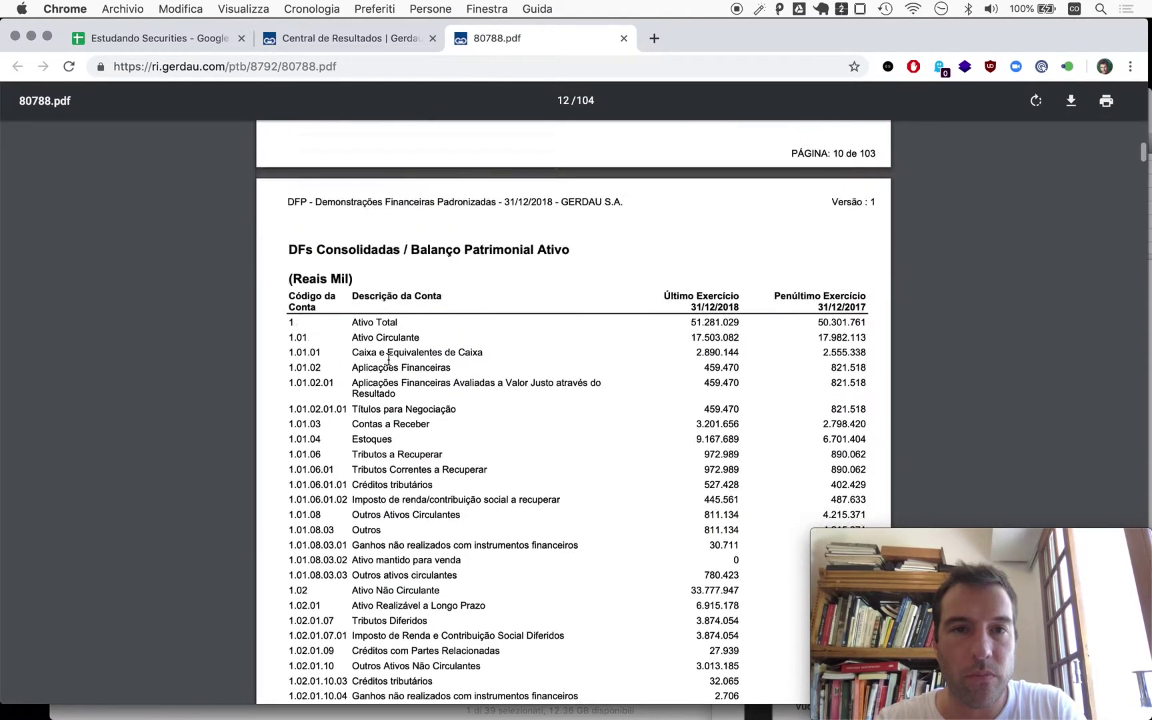
{"action": "key", "text": "super+Tab"}
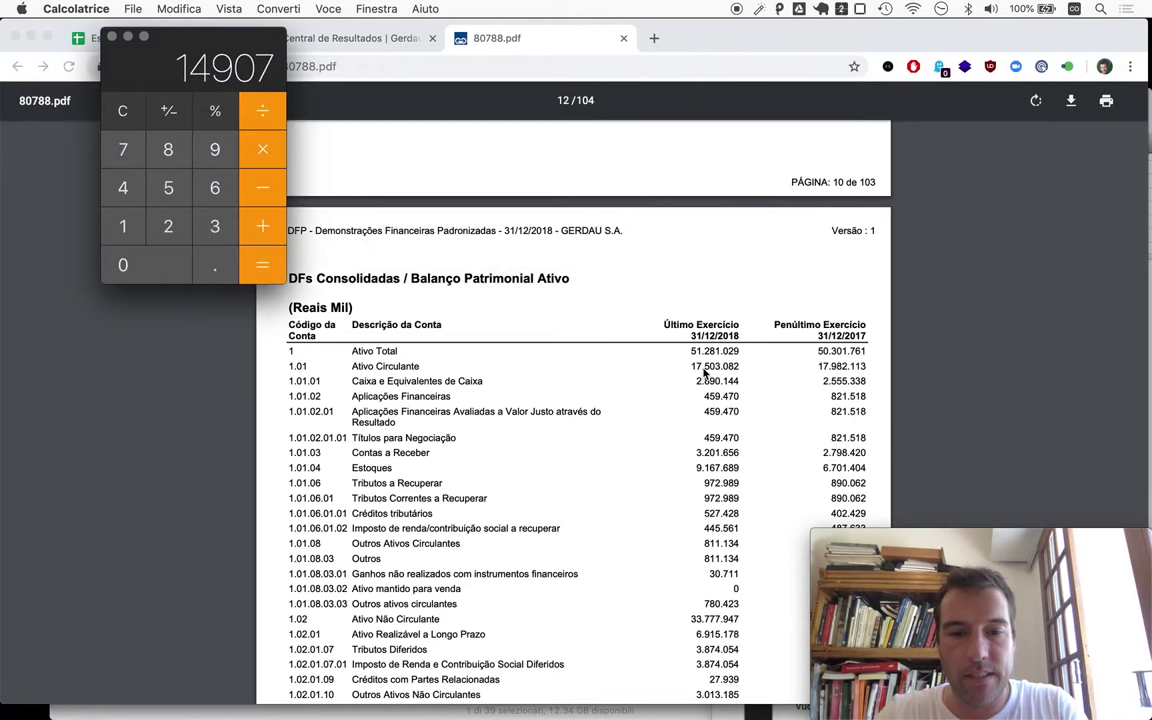
{"action": "type", "text": "17"}
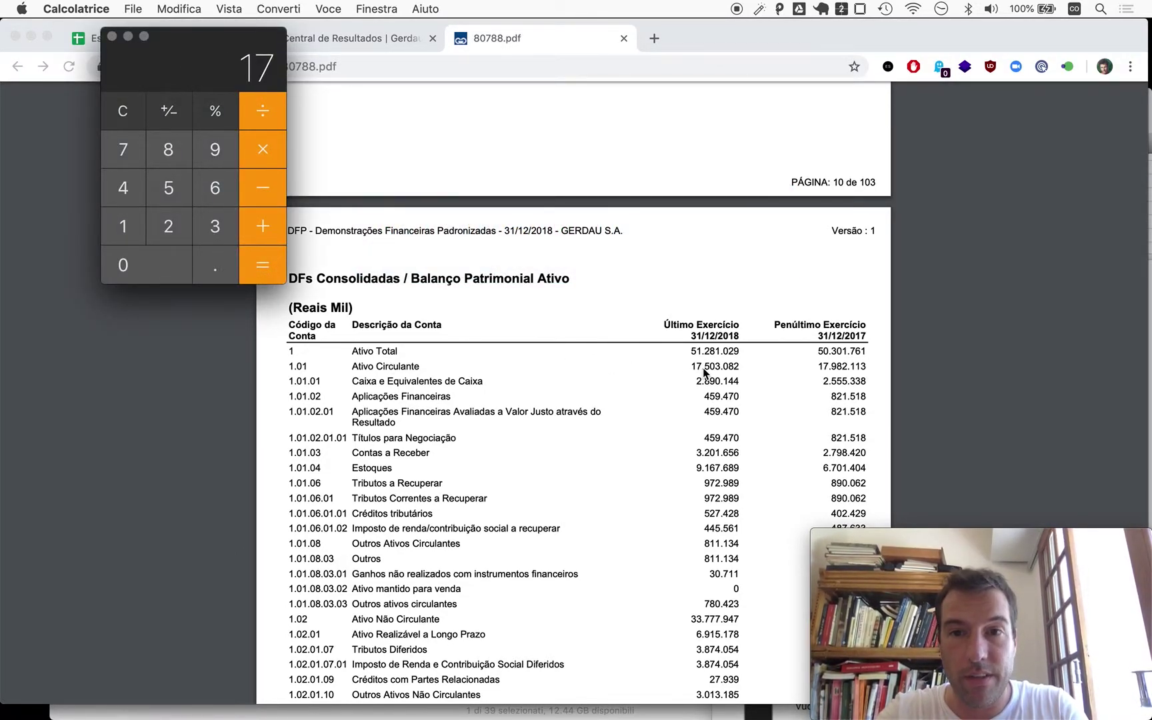
{"action": "type", "text": "503"}
{"action": "scroll", "coordinate": [663, 509], "scroll_direction": "down", "scroll_amount": 10}
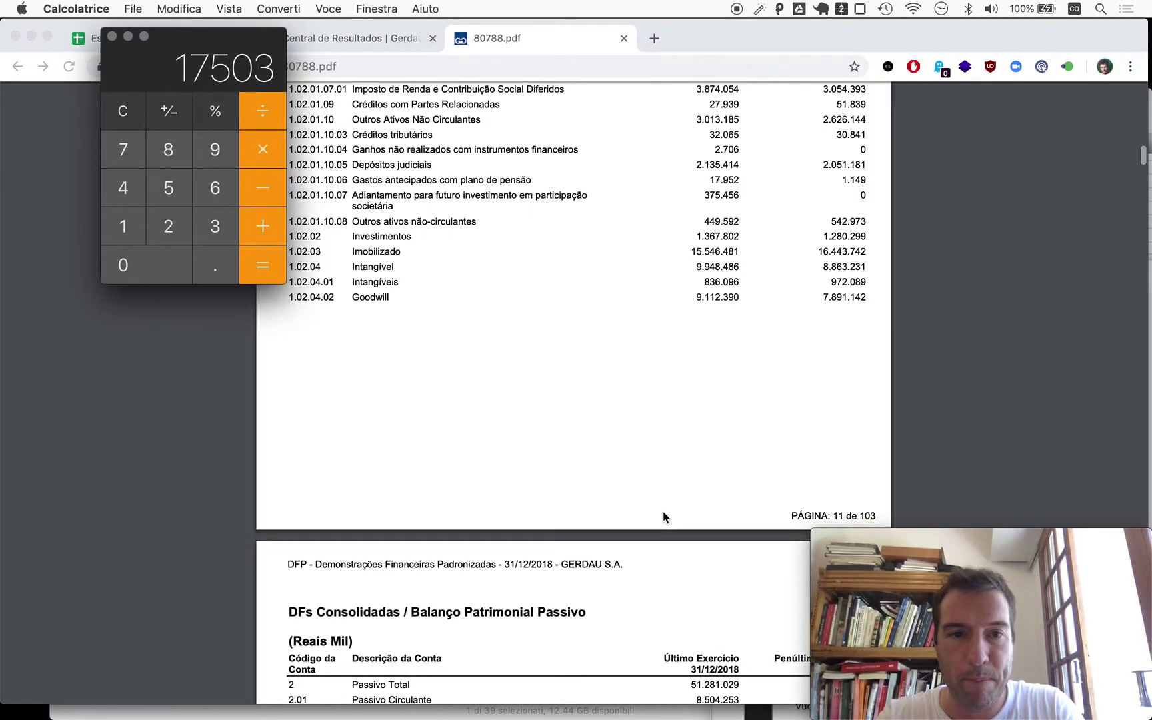
{"action": "scroll", "coordinate": [662, 510], "scroll_direction": "down", "scroll_amount": 10}
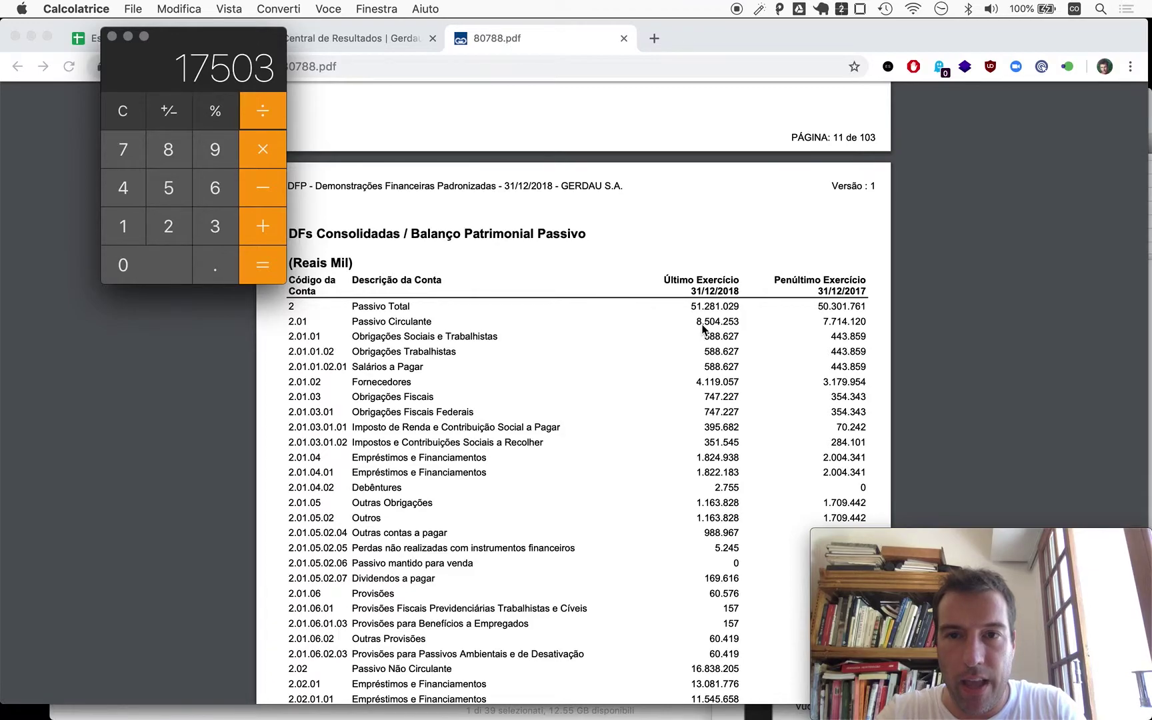
{"action": "type", "text": "/8503"}
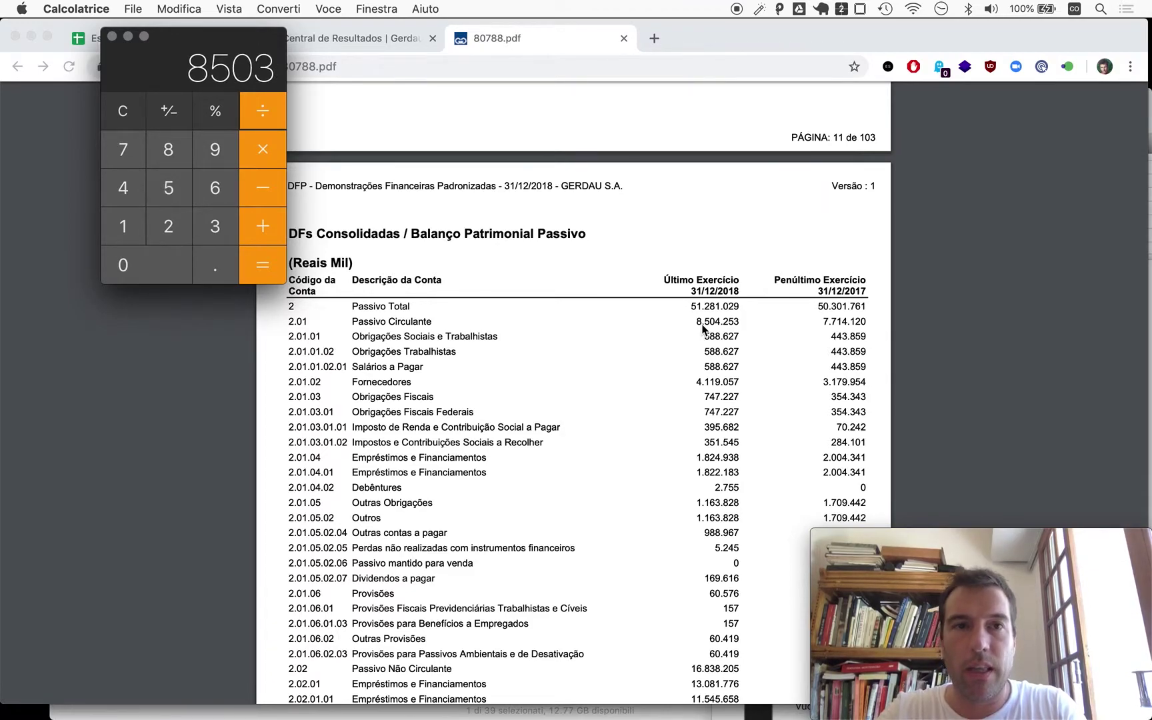
{"action": "key", "text": "Return"}
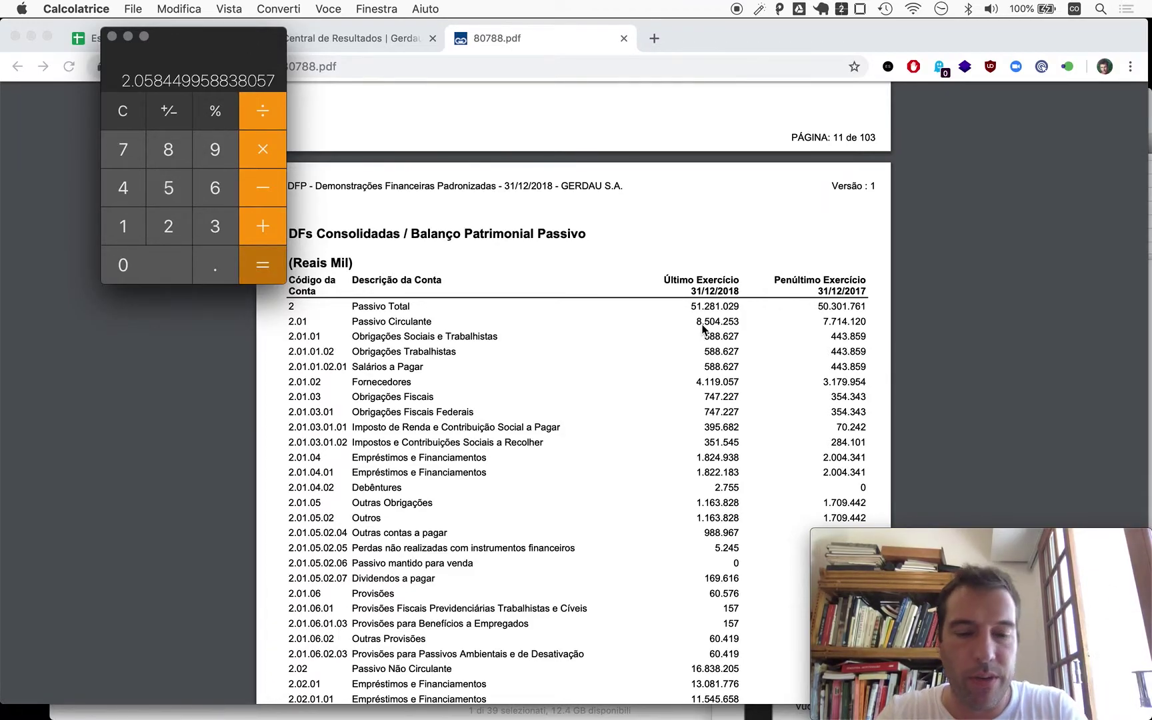
- Paste the 2.06 current ratio over 2.36 in cell I15
{"action": "key", "text": "super+Tab"}
{"action": "key", "text": "super+1"}
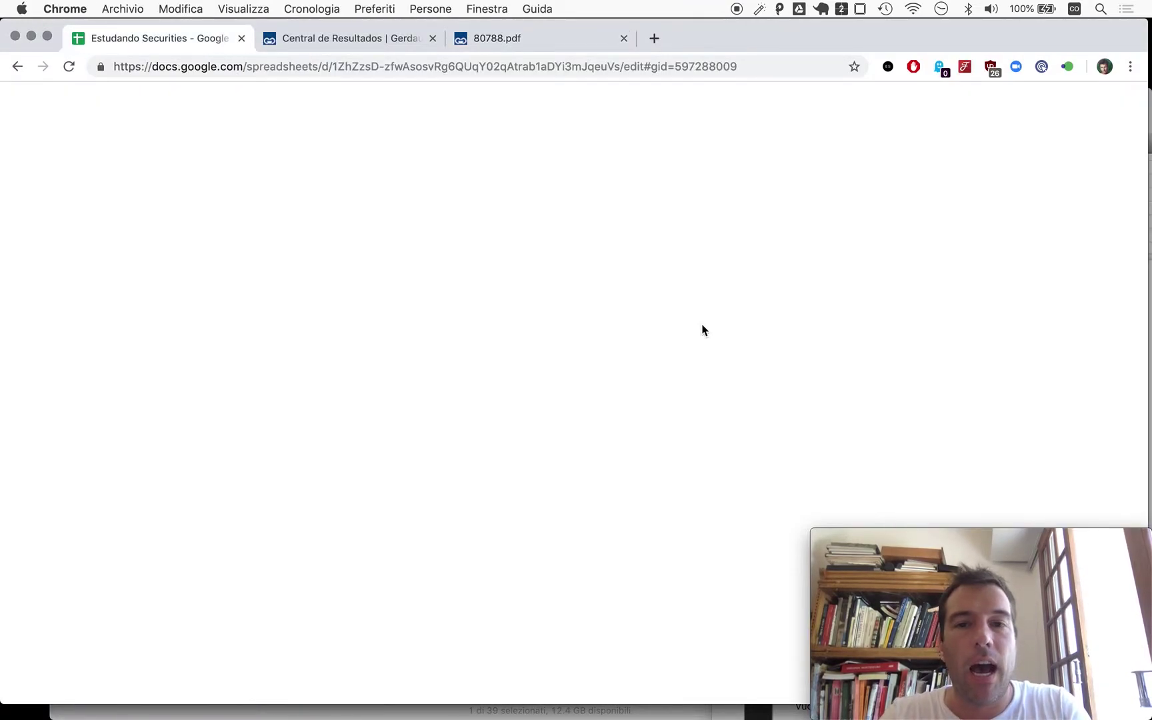
{"action": "key", "text": "Right"}
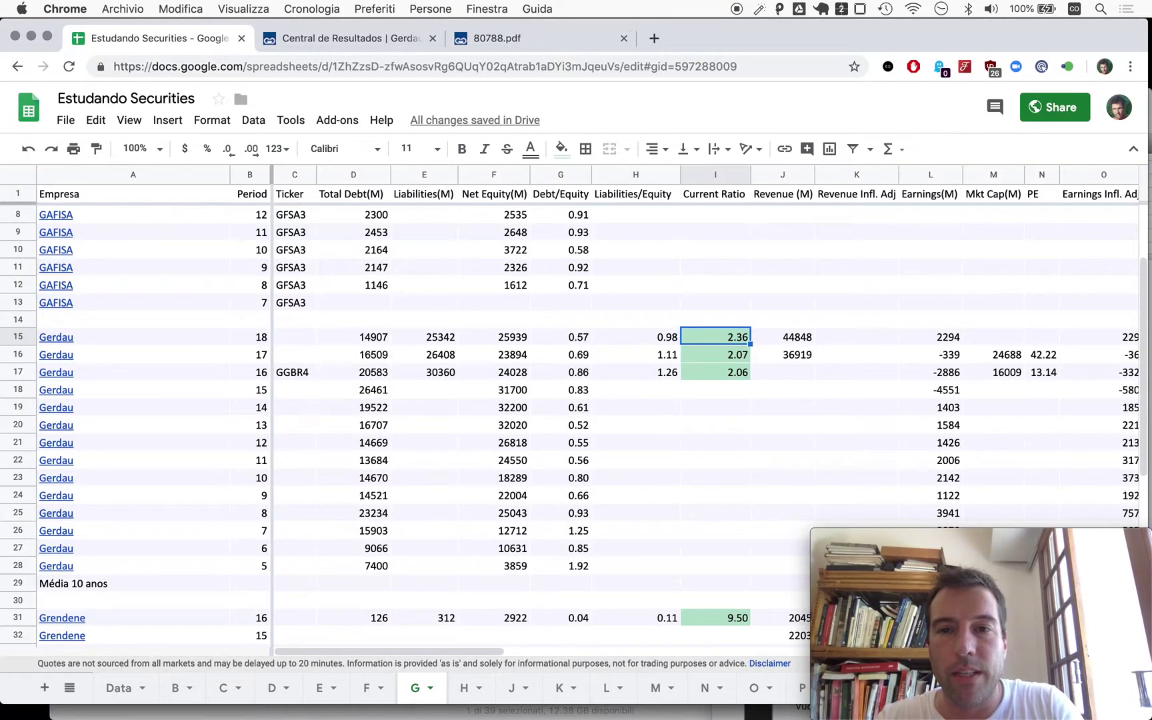
{"action": "type", "text": "2.06"}
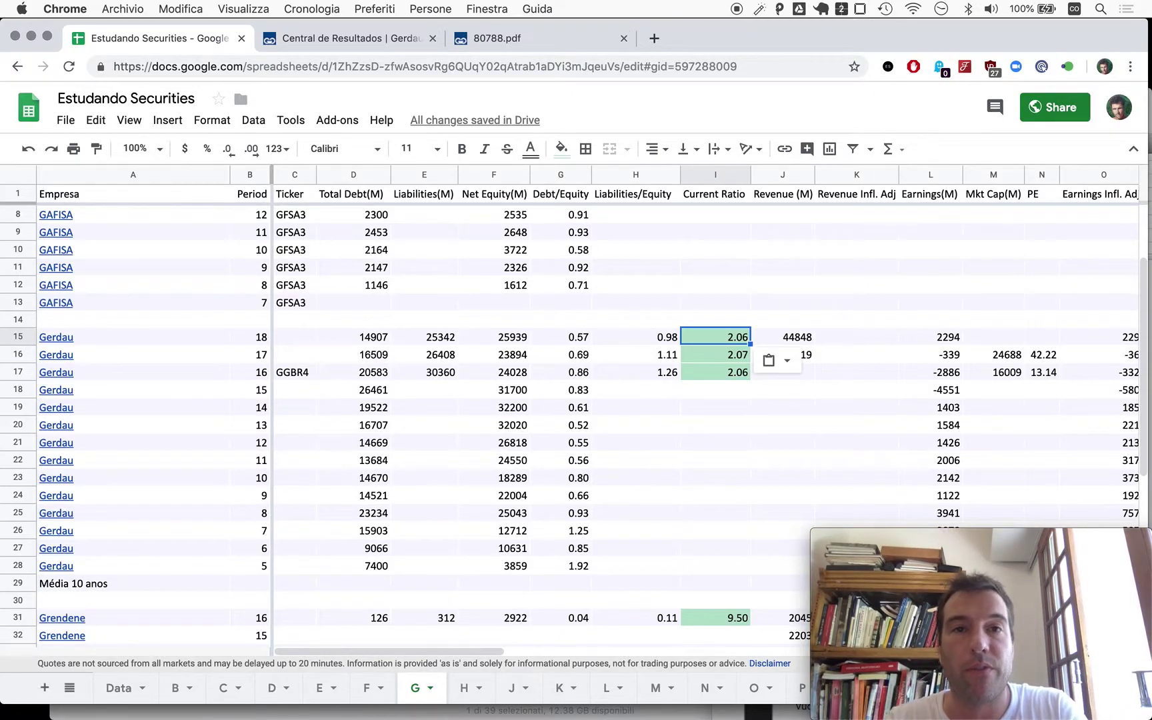
- Enter 46159 from the PDF as Gerdau's 2018 revenue in J15
{"action": "key", "text": "super+3"}
{"action": "scroll", "coordinate": [513, 548], "scroll_direction": "down", "scroll_amount": 5}
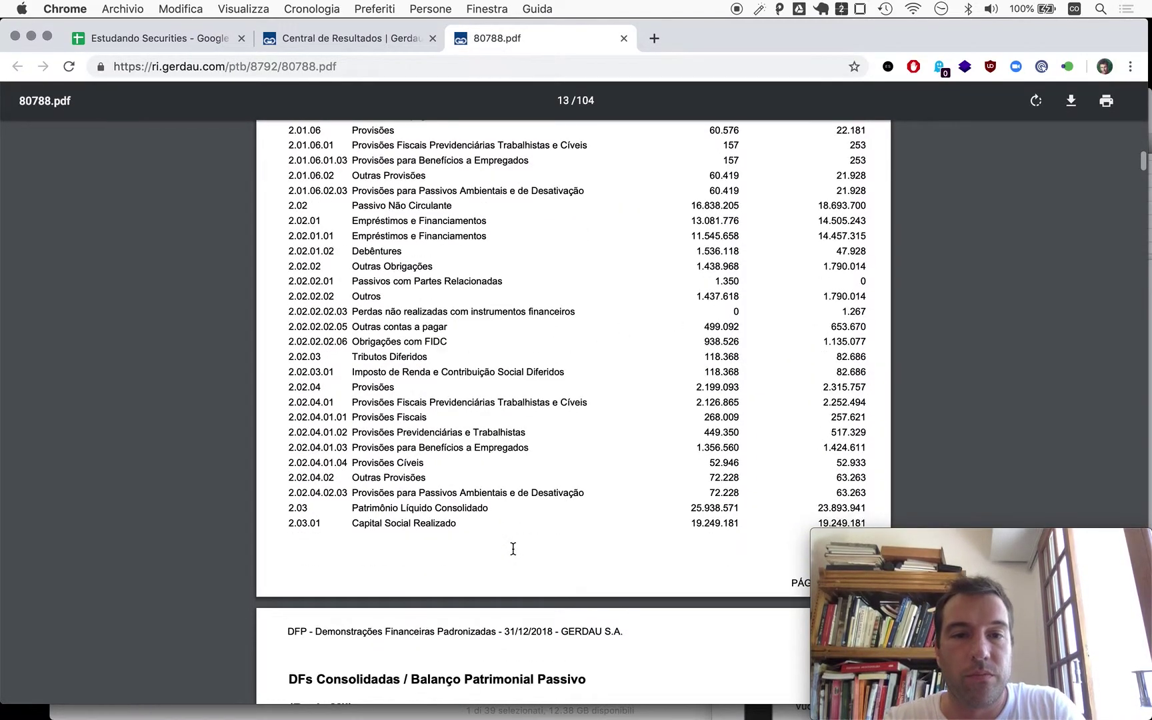
{"action": "scroll", "coordinate": [513, 548], "scroll_direction": "down", "scroll_amount": 10}
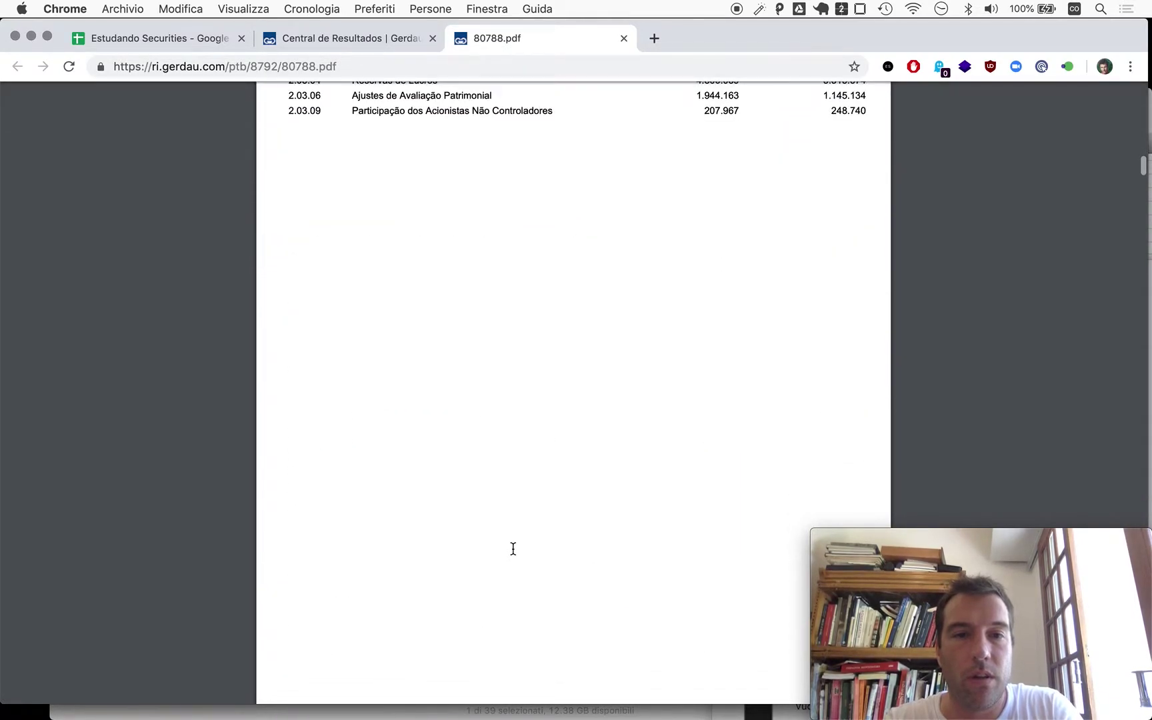
{"action": "scroll", "coordinate": [513, 548], "scroll_direction": "down", "scroll_amount": 12}
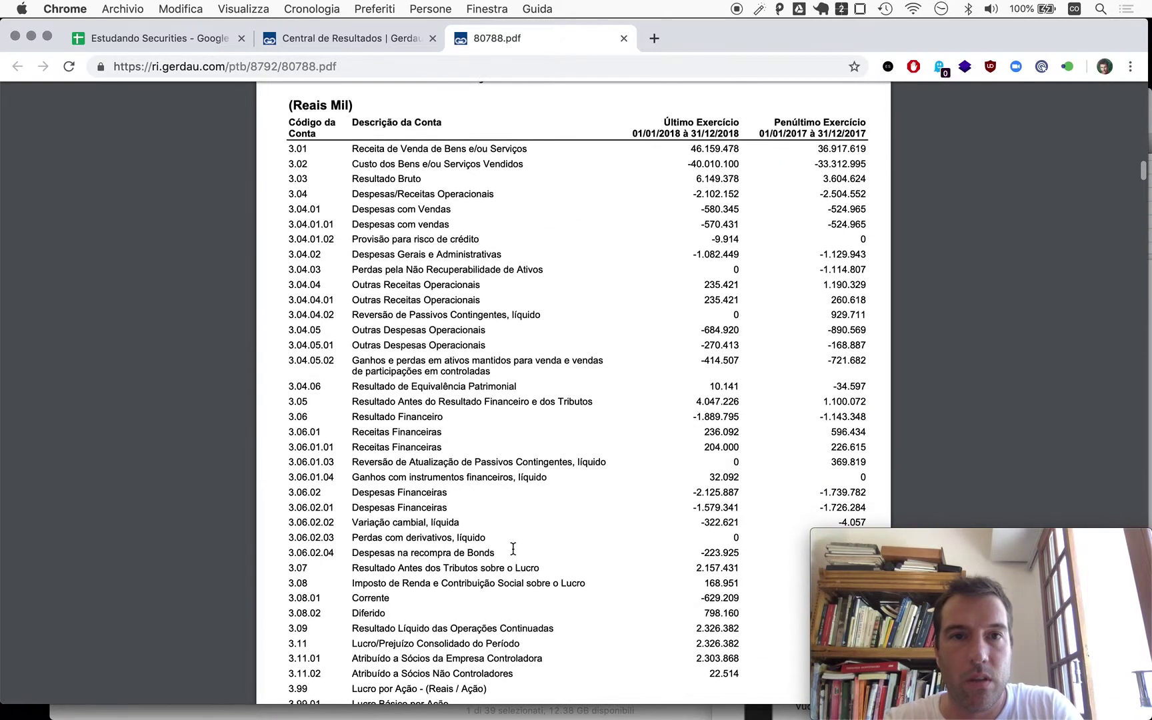
{"action": "scroll", "coordinate": [513, 547], "scroll_direction": "up", "scroll_amount": 1}
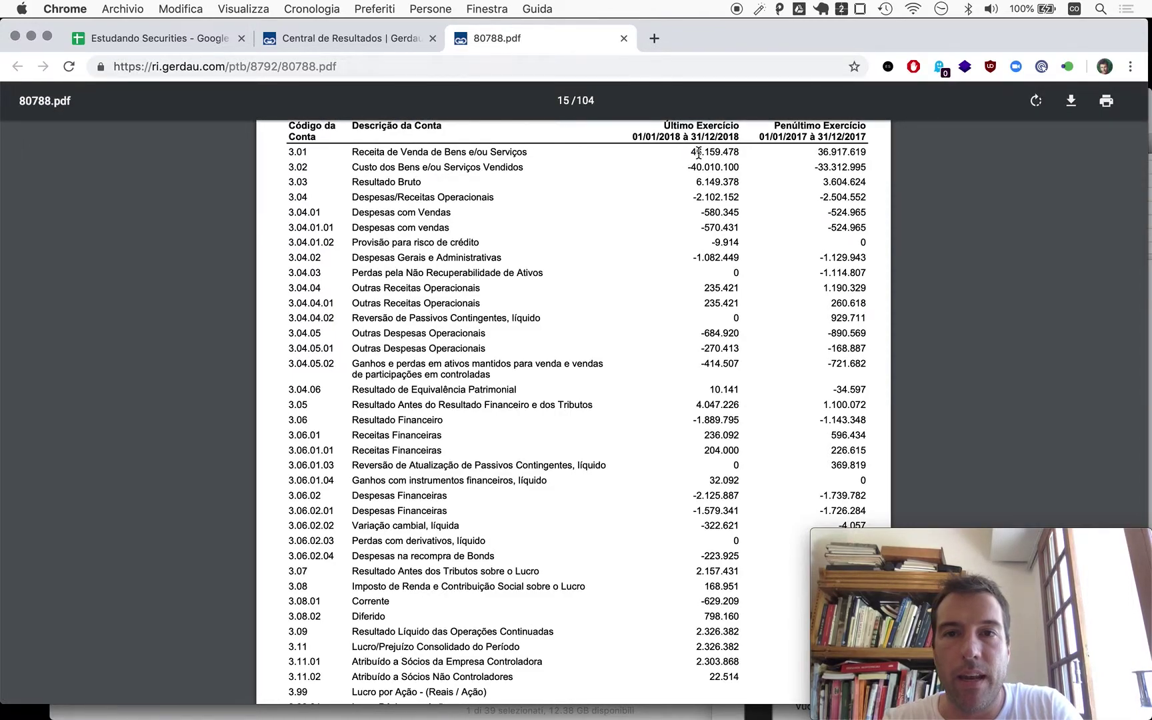
{"action": "key", "text": "super+1"}
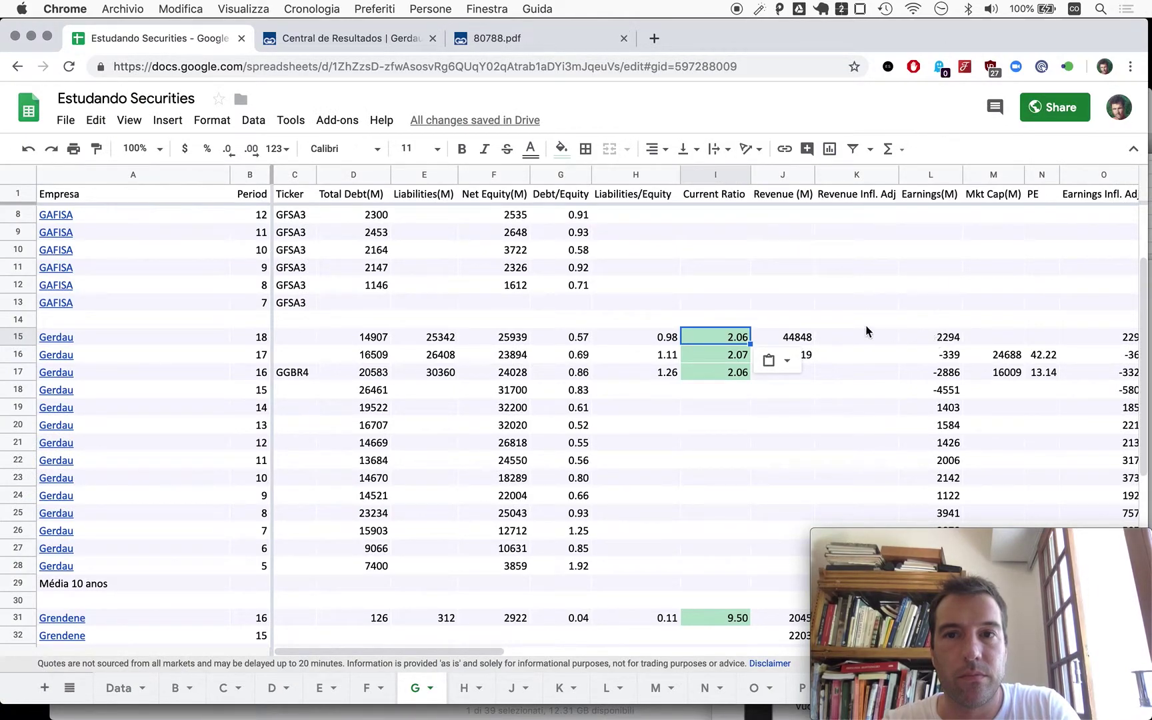
{"action": "left_click", "coordinate": [790, 336]}
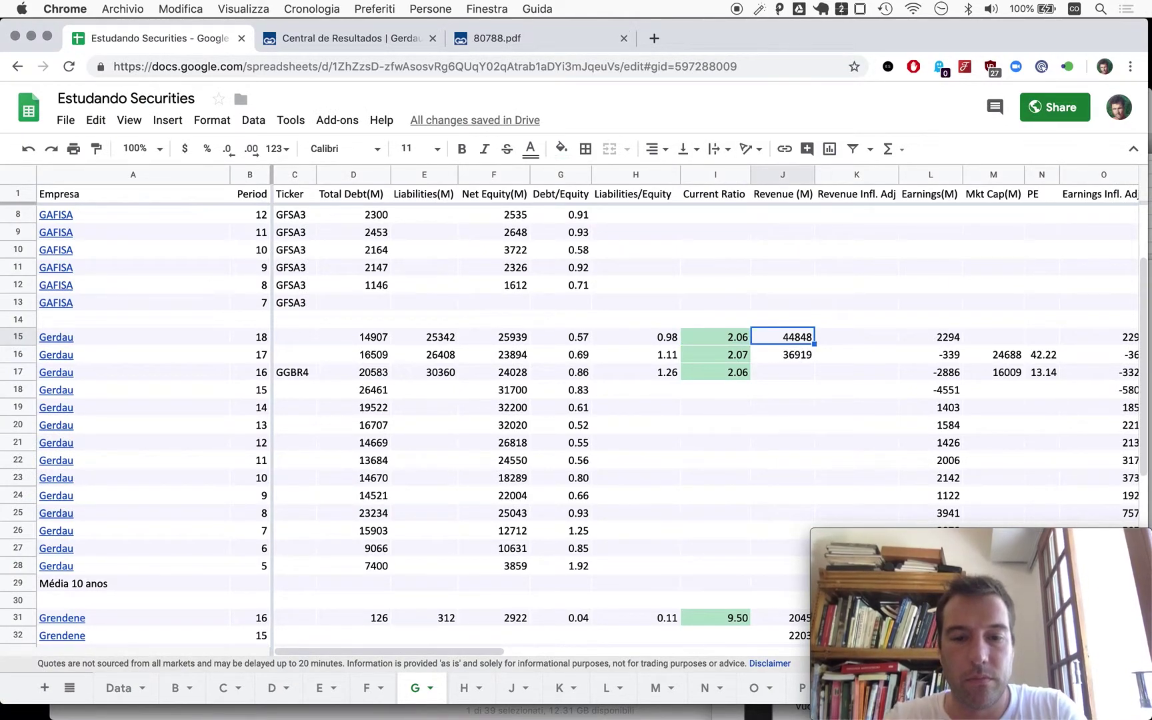
{"action": "type", "text": "46159"}
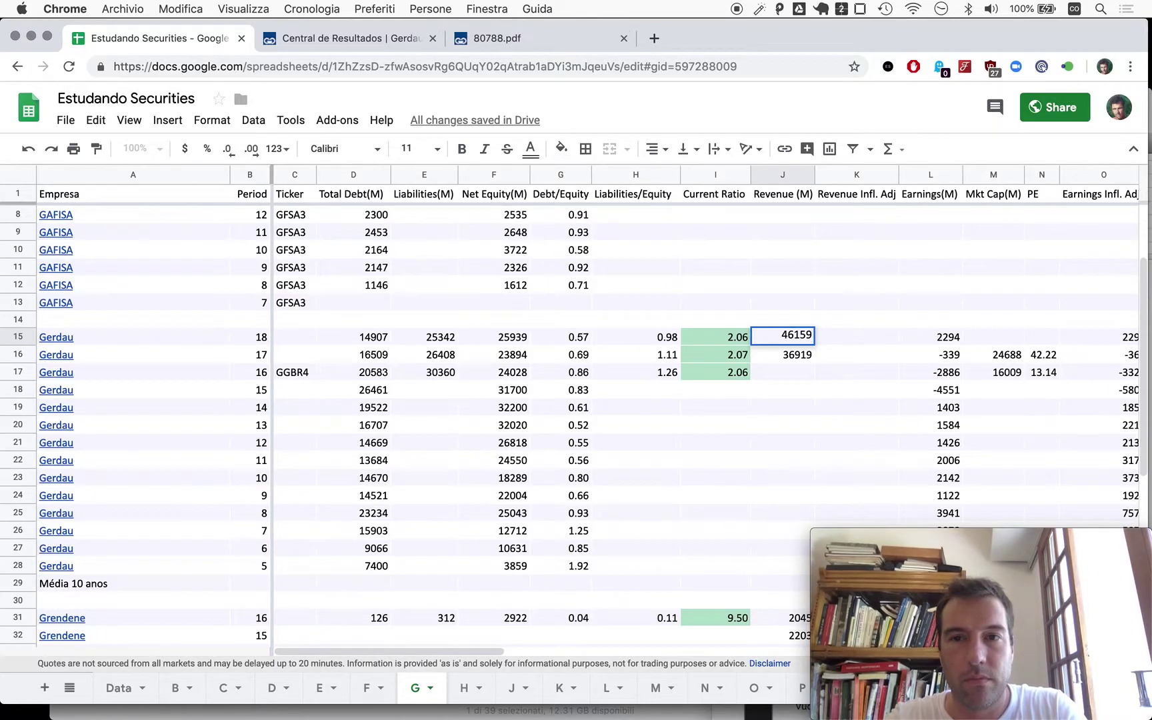
{"action": "key", "text": "Return"}
- Enter 2326 as Gerdau's 2018 earnings in L15, then scroll right to columns P and Q
{"action": "key", "text": "super+3"}
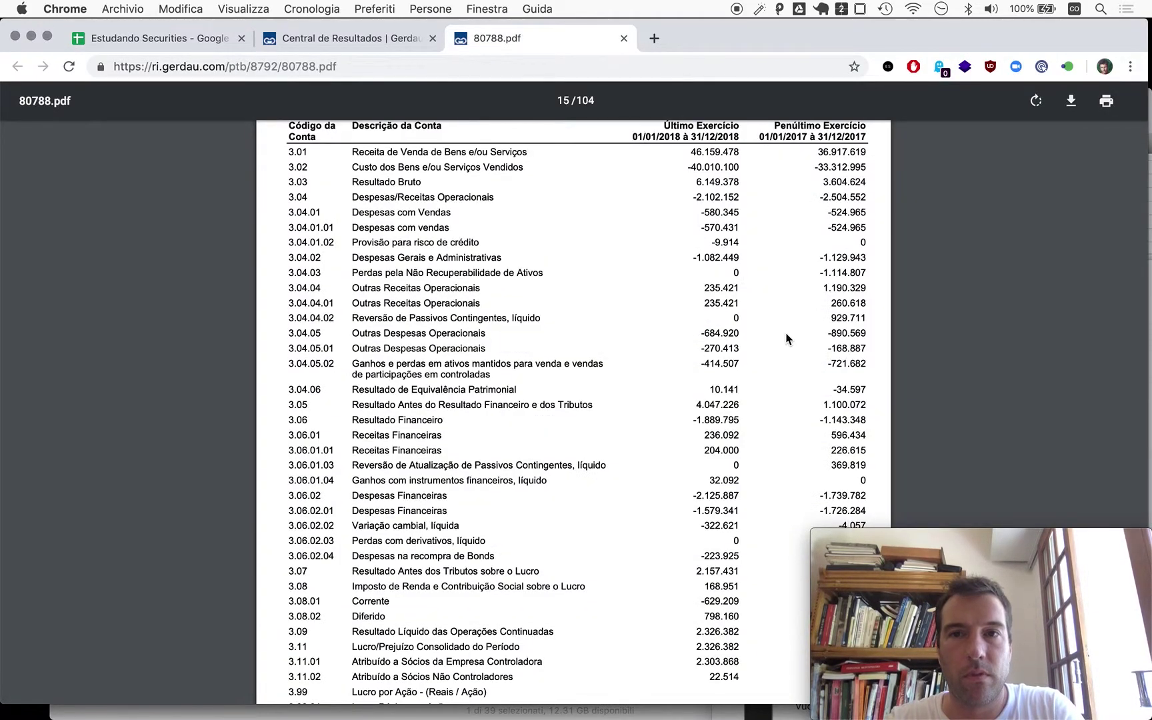
{"action": "key", "text": "super+1"}
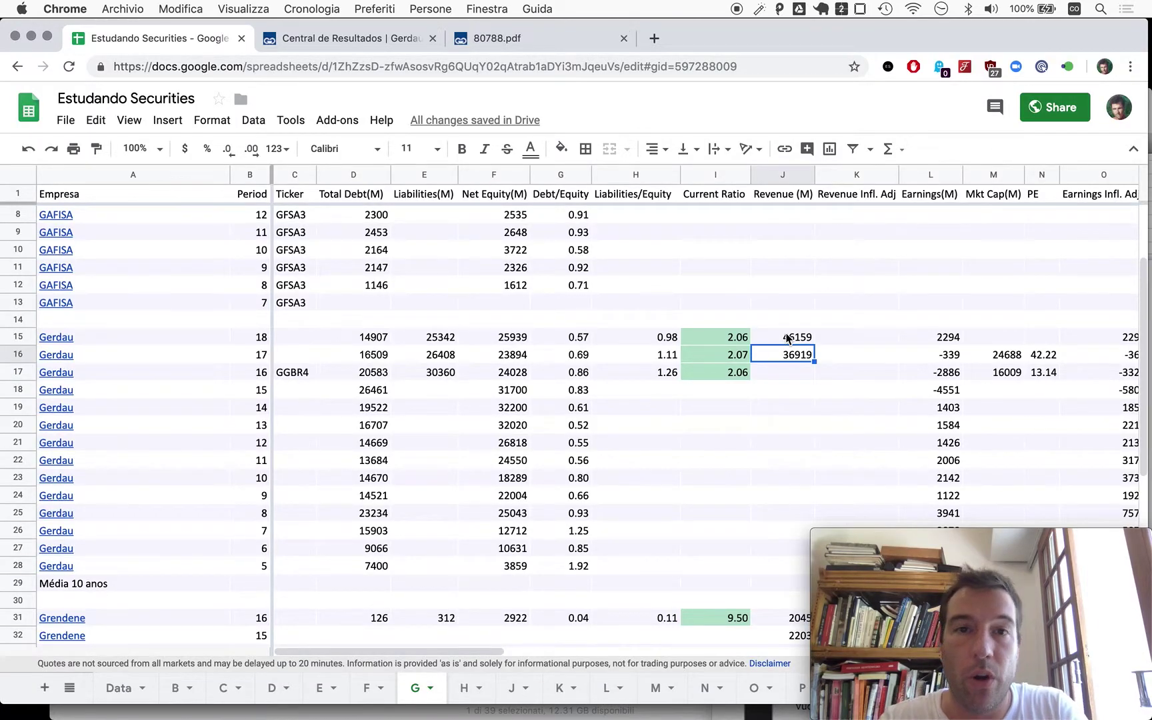
{"action": "key", "text": "super+3"}
{"action": "scroll", "coordinate": [693, 600], "scroll_direction": "down", "scroll_amount": 5}
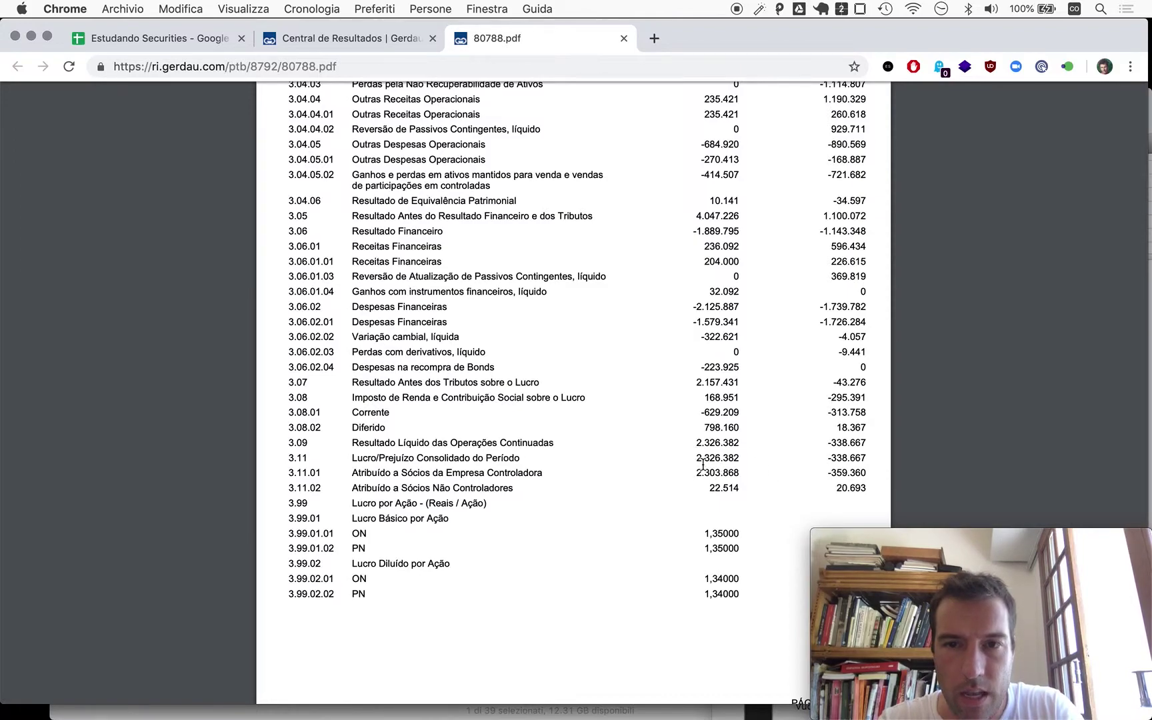
{"action": "key", "text": "super+1"}
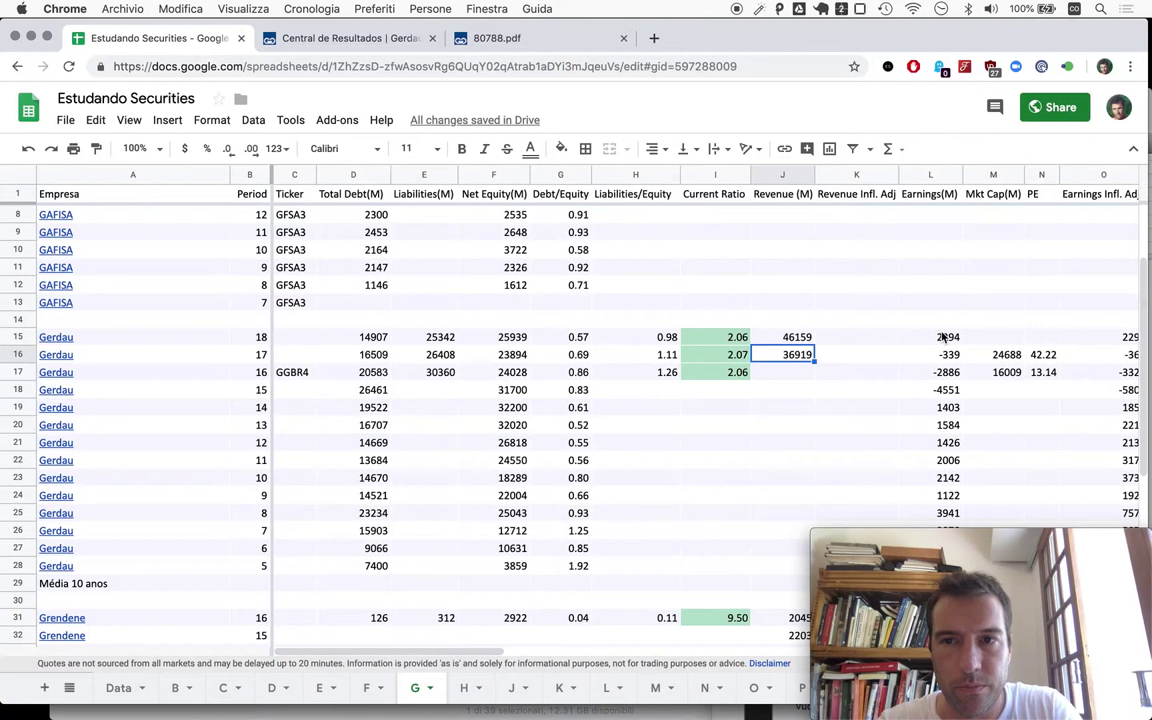
{"action": "left_click", "coordinate": [943, 337]}
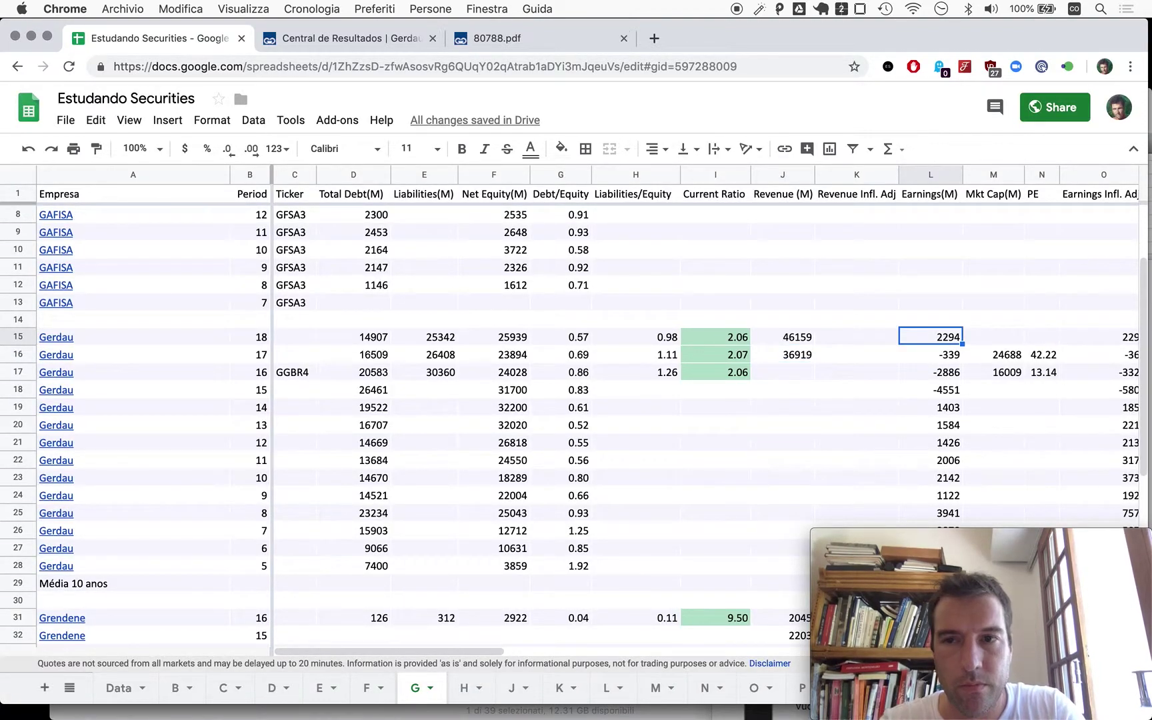
{"action": "type", "text": "2326"}
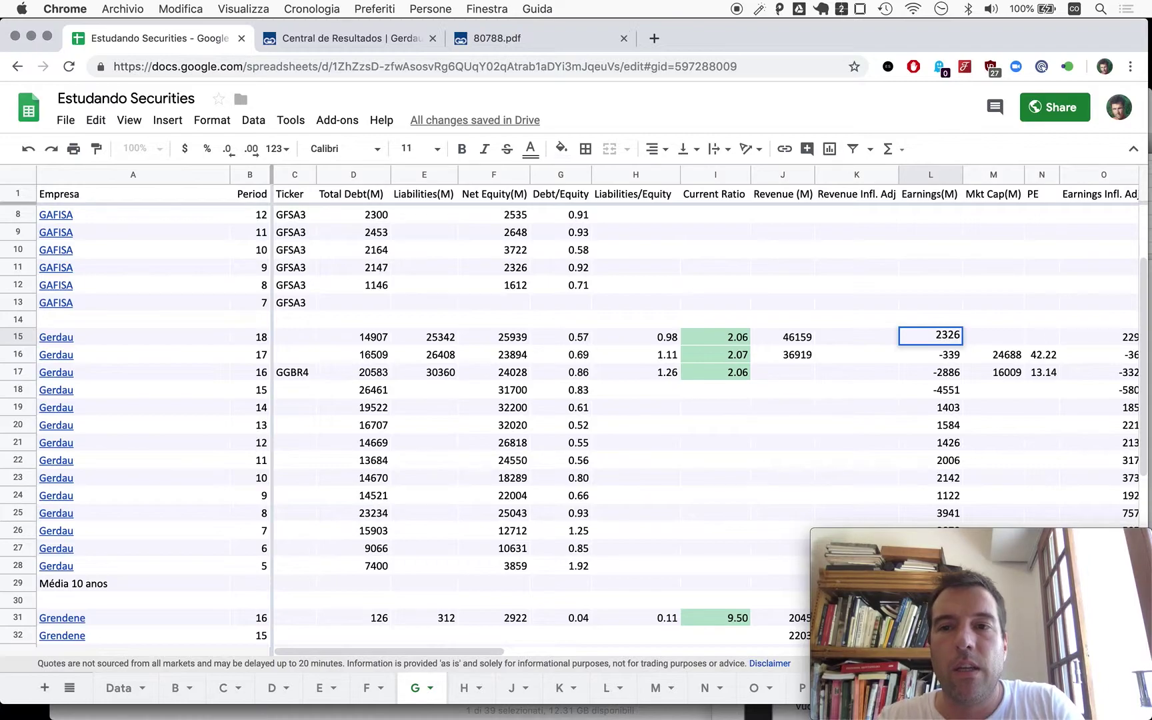
{"action": "key", "text": "Return"}
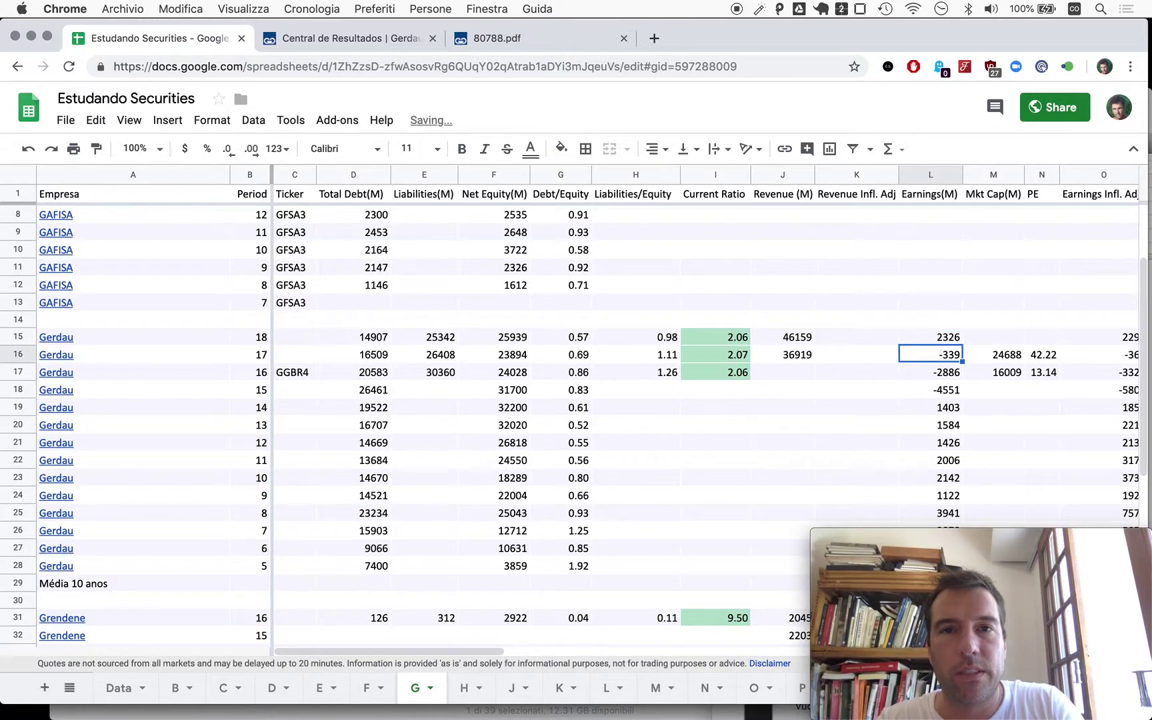
{"action": "key", "text": "super+3"}
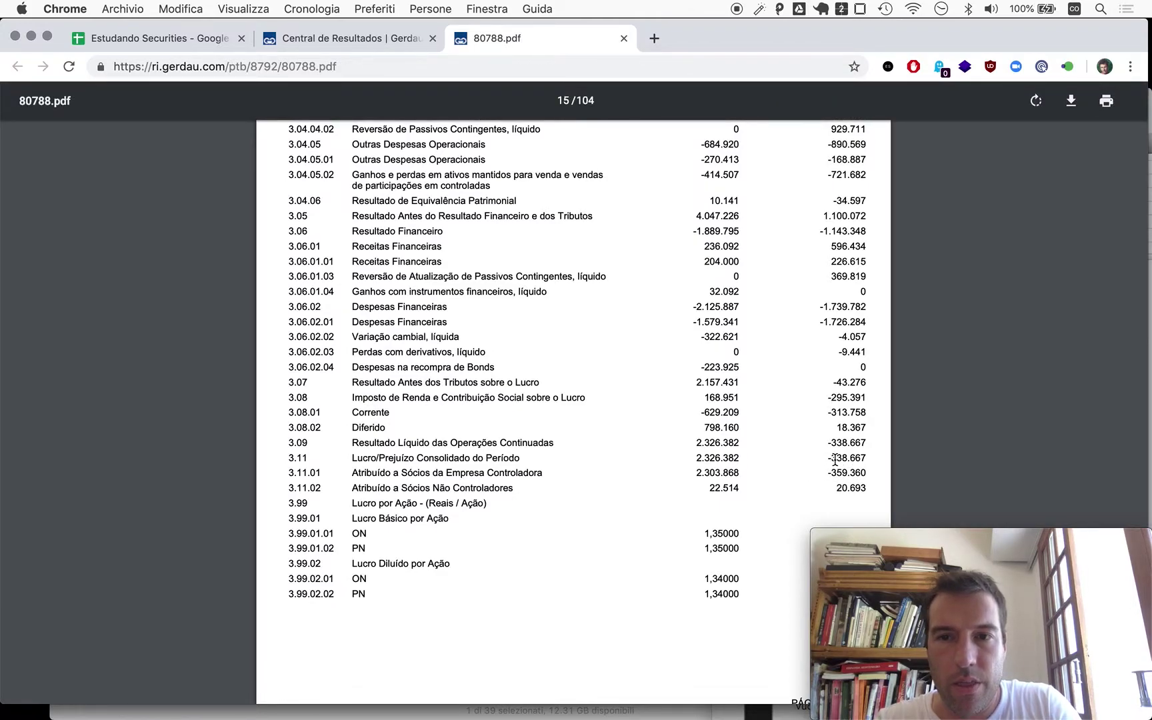
{"action": "key", "text": "super+1"}
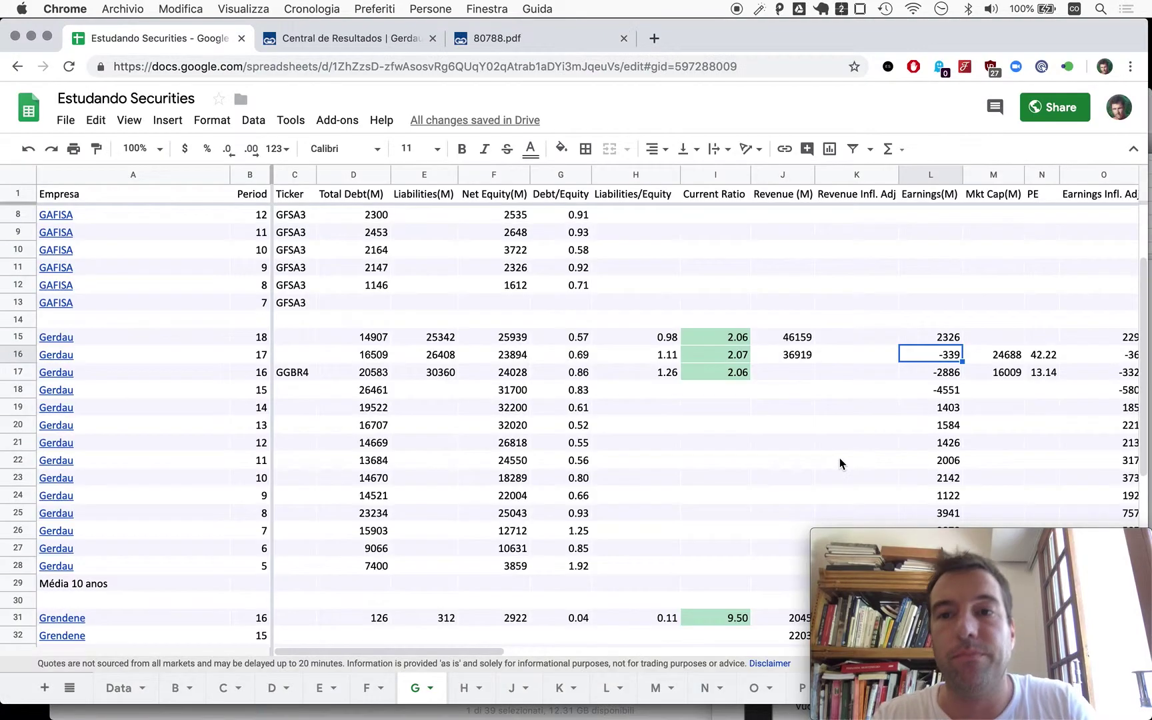
{"action": "scroll", "coordinate": [947, 360], "scroll_direction": "right", "scroll_amount": 3}
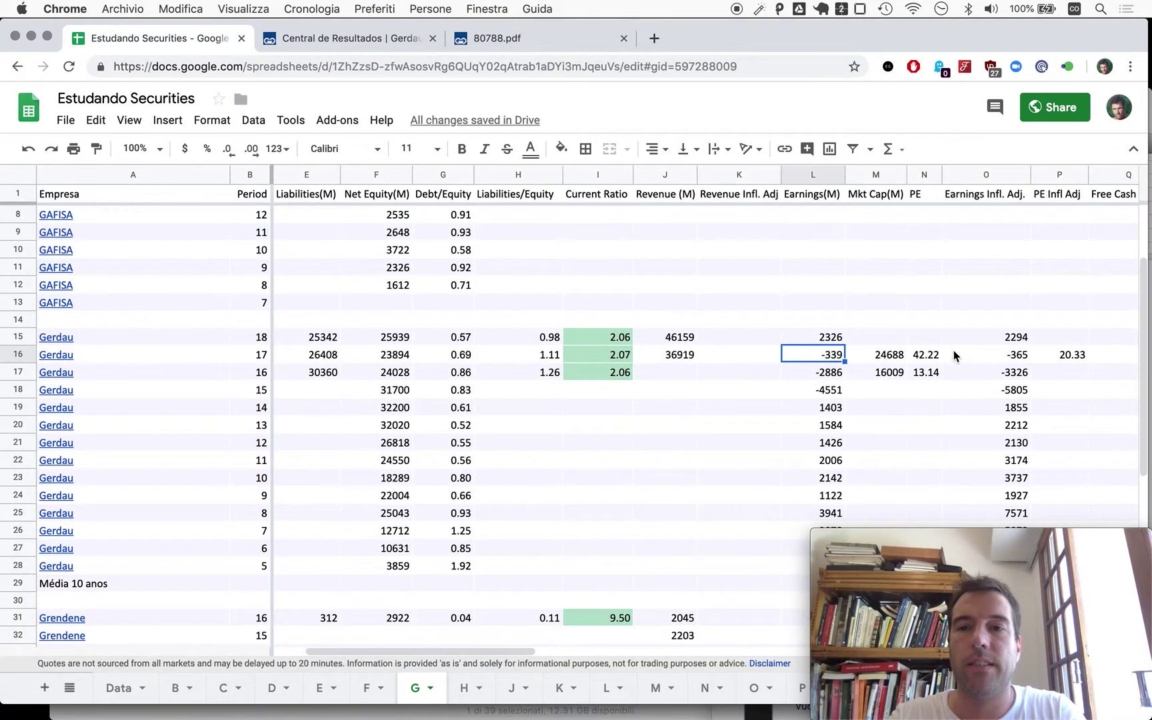
- Fix Gerdau's period 17 inflation-adjusted earnings formula to reference factor row 1, giving -368
{"action": "scroll", "coordinate": [879, 384], "scroll_direction": "right", "scroll_amount": 3}
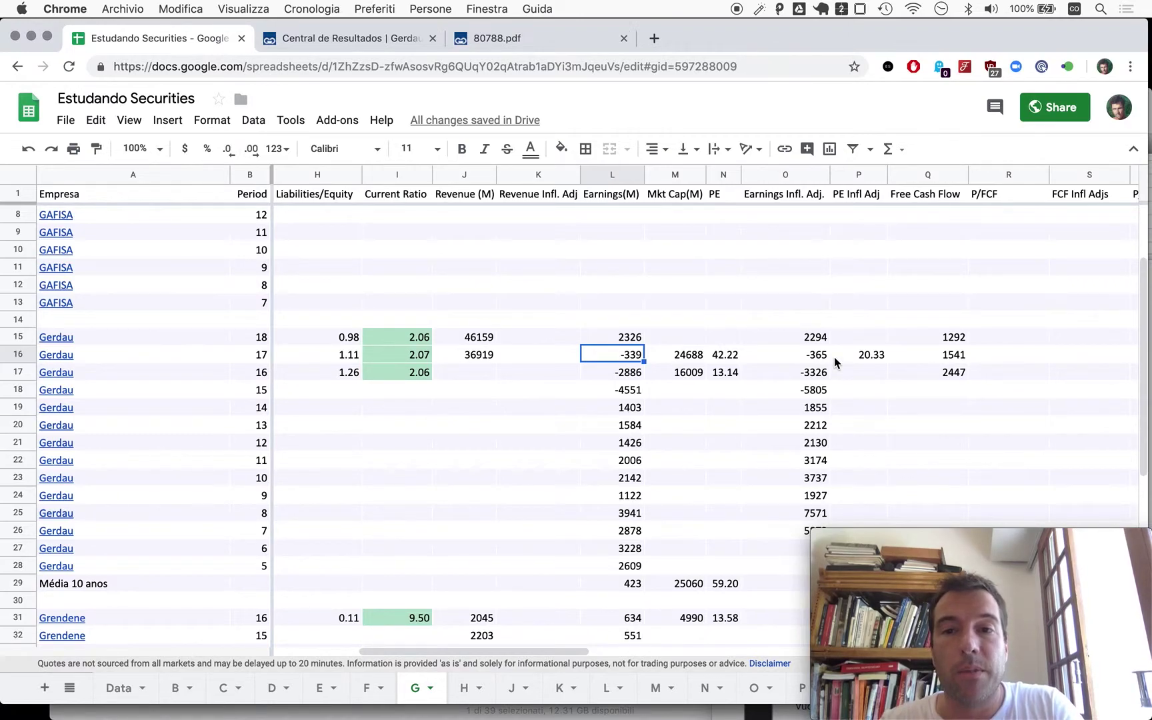
{"action": "key", "text": "Up"}
{"action": "key", "text": "Right"}
{"action": "key", "text": "Right"}
{"action": "key", "text": "Right"}
{"action": "key", "text": "Return"}
{"action": "key", "text": "Escape"}
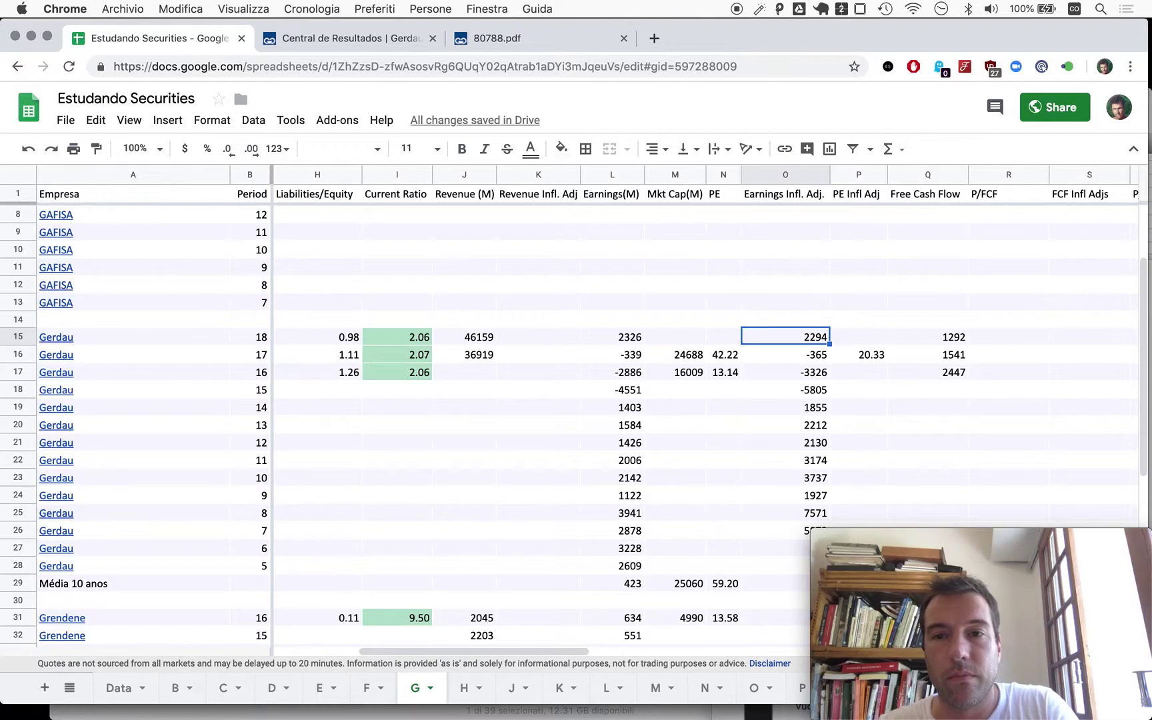
{"action": "key", "text": "Down"}
{"action": "key", "text": "Return"}
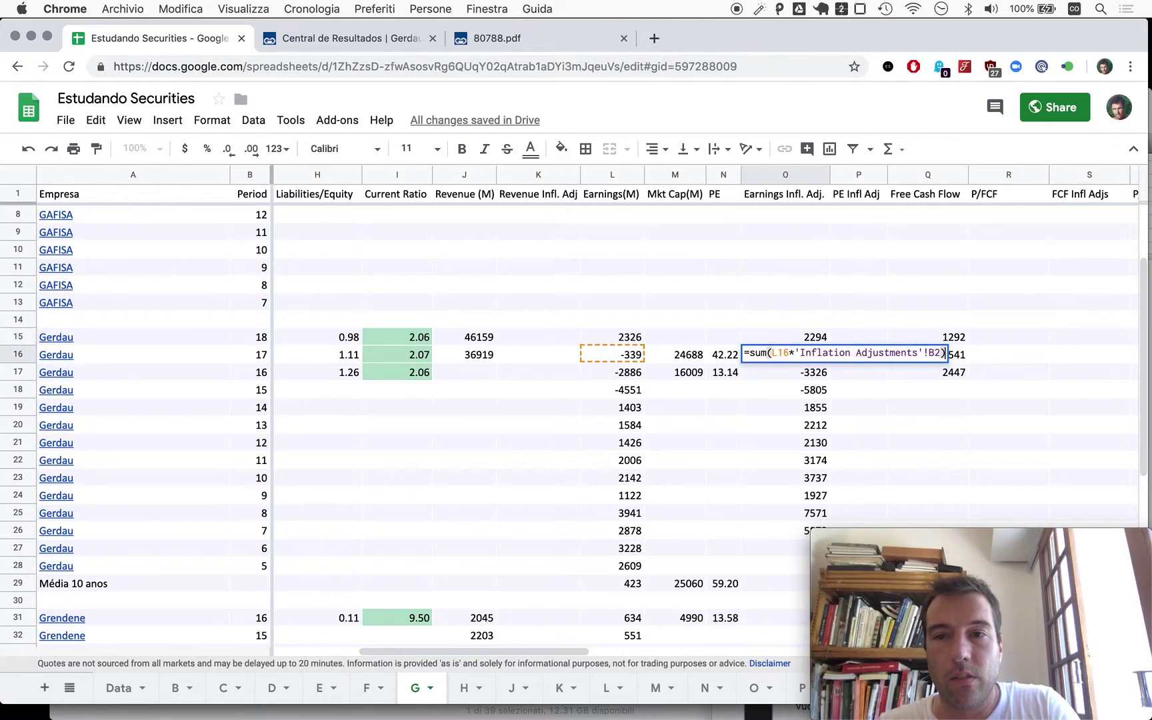
{"action": "type", "text": ")"}
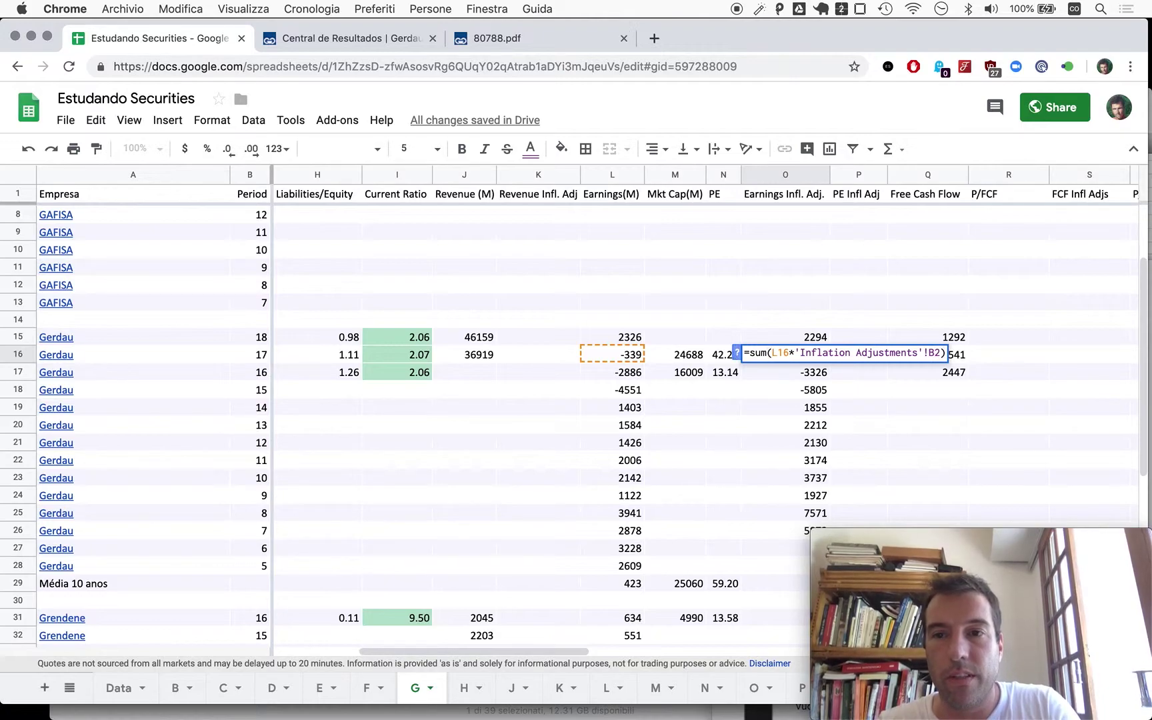
{"action": "key", "text": "Left"}
{"action": "key", "text": "BackSpace"}
{"action": "type", "text": "1"}
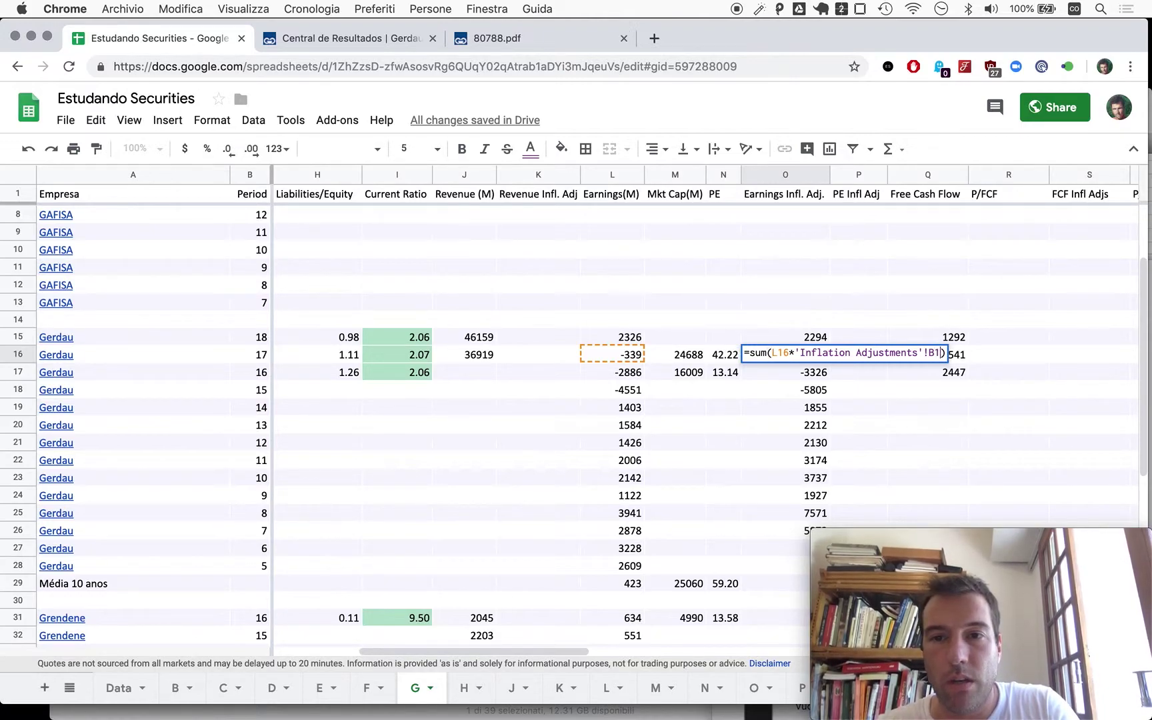
{"action": "key", "text": "Return"}
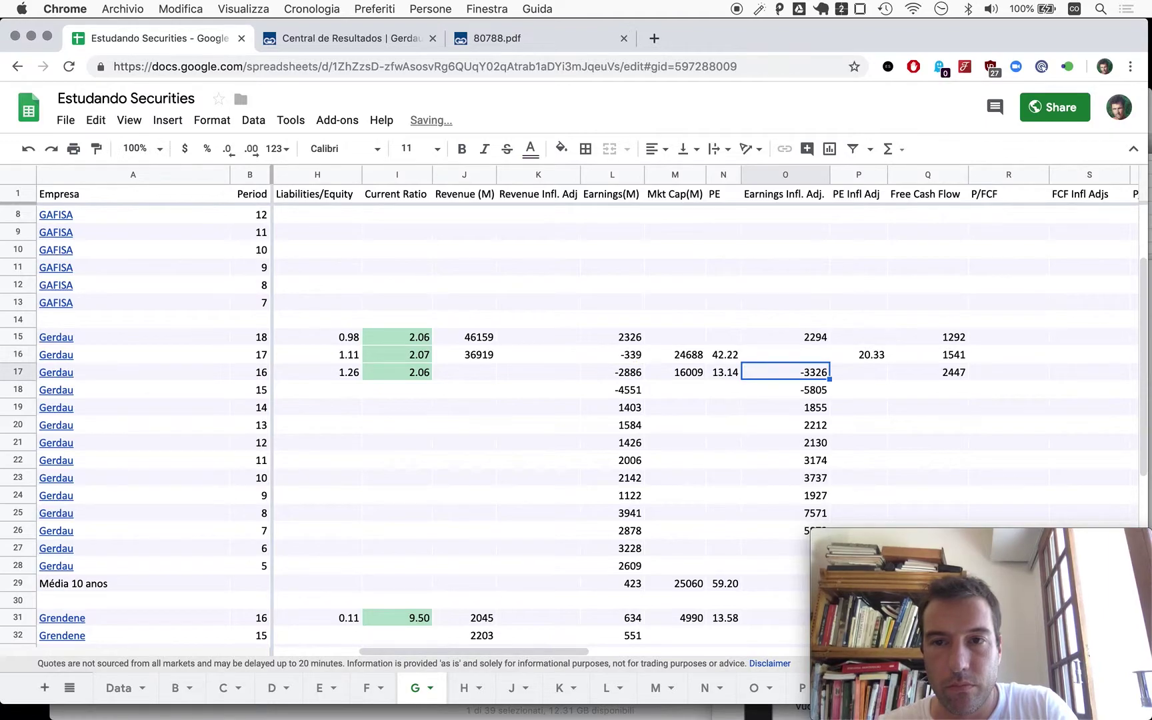
- Copy the period 17 formula down through period 7, making period 16 read -3104
{"action": "key", "text": "Up"}
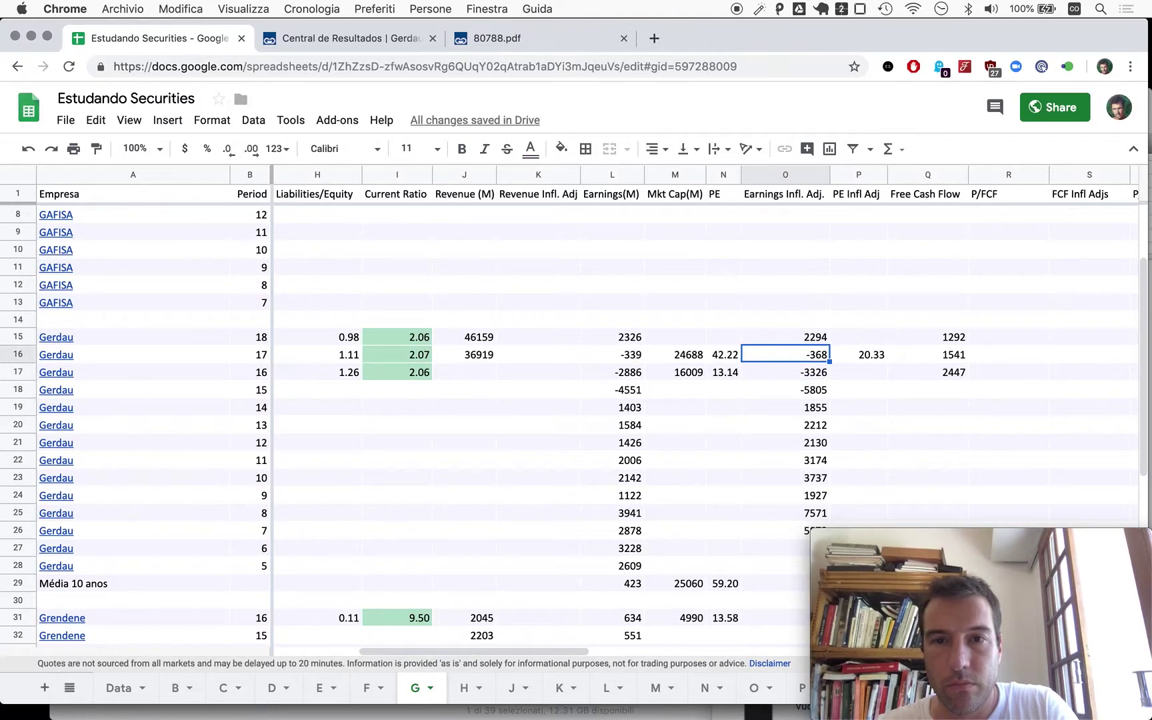
{"action": "scroll", "coordinate": [697, 390], "scroll_direction": "down", "scroll_amount": 3}
{"action": "key", "text": "super+c"}
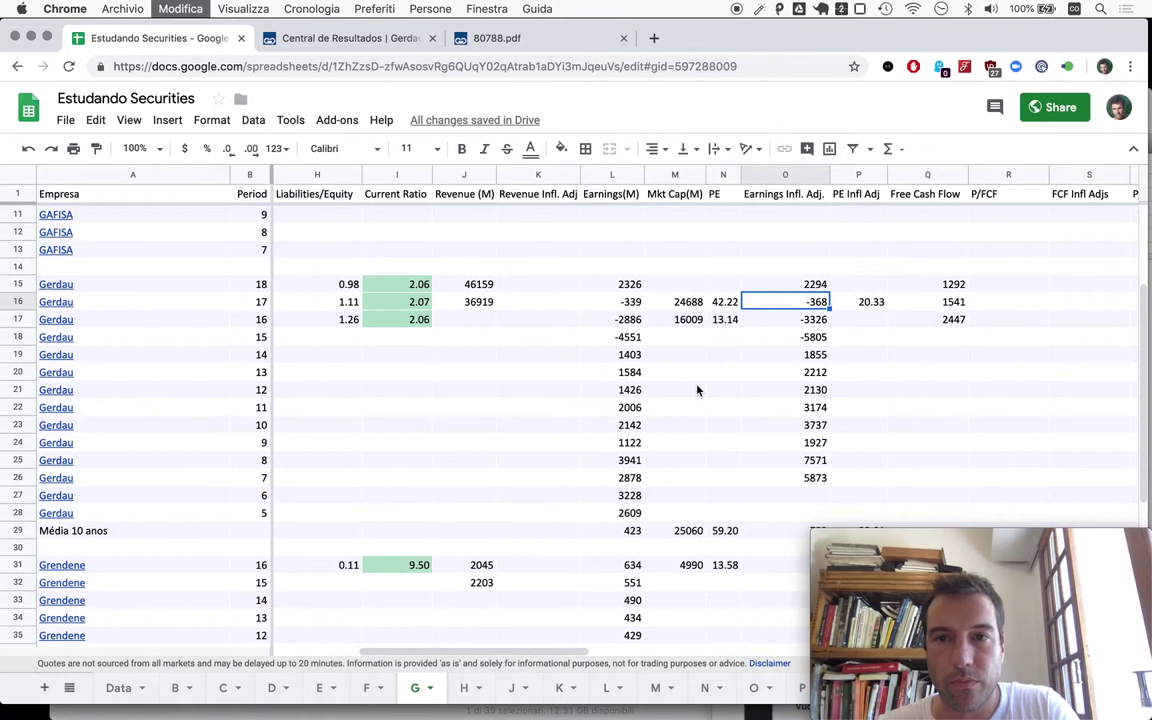
{"action": "key", "text": "Down"}
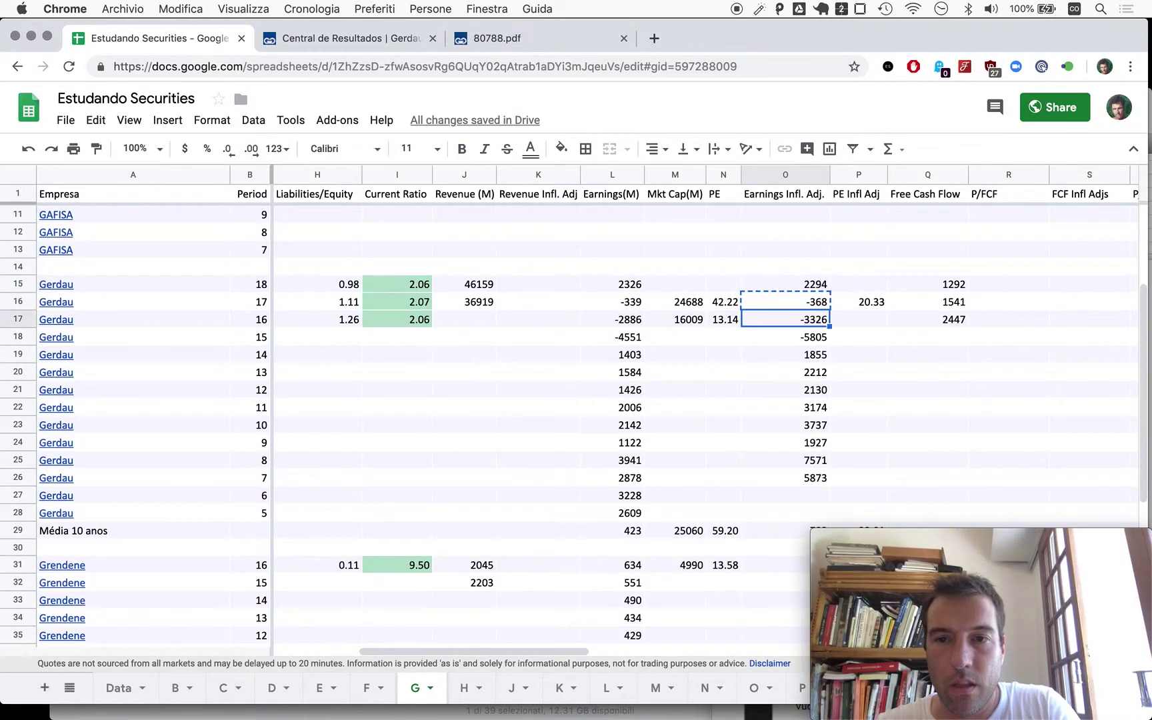
{"action": "key", "text": "super+shift+Down"}
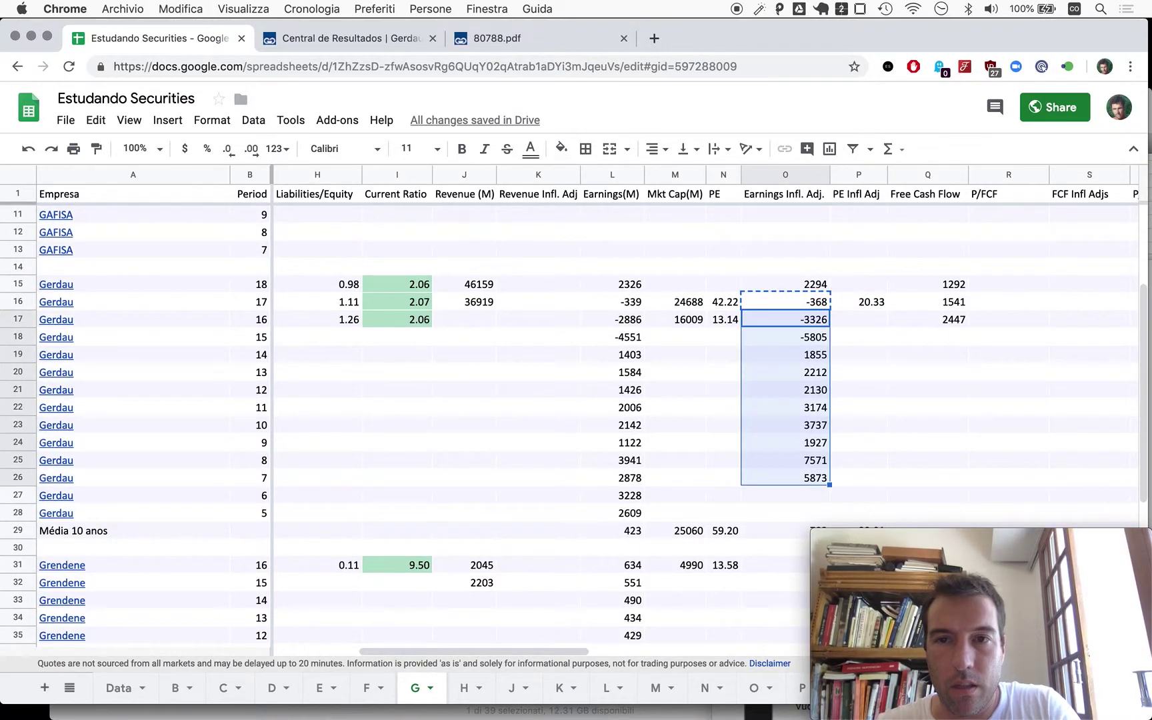
{"action": "key", "text": "super+v"}
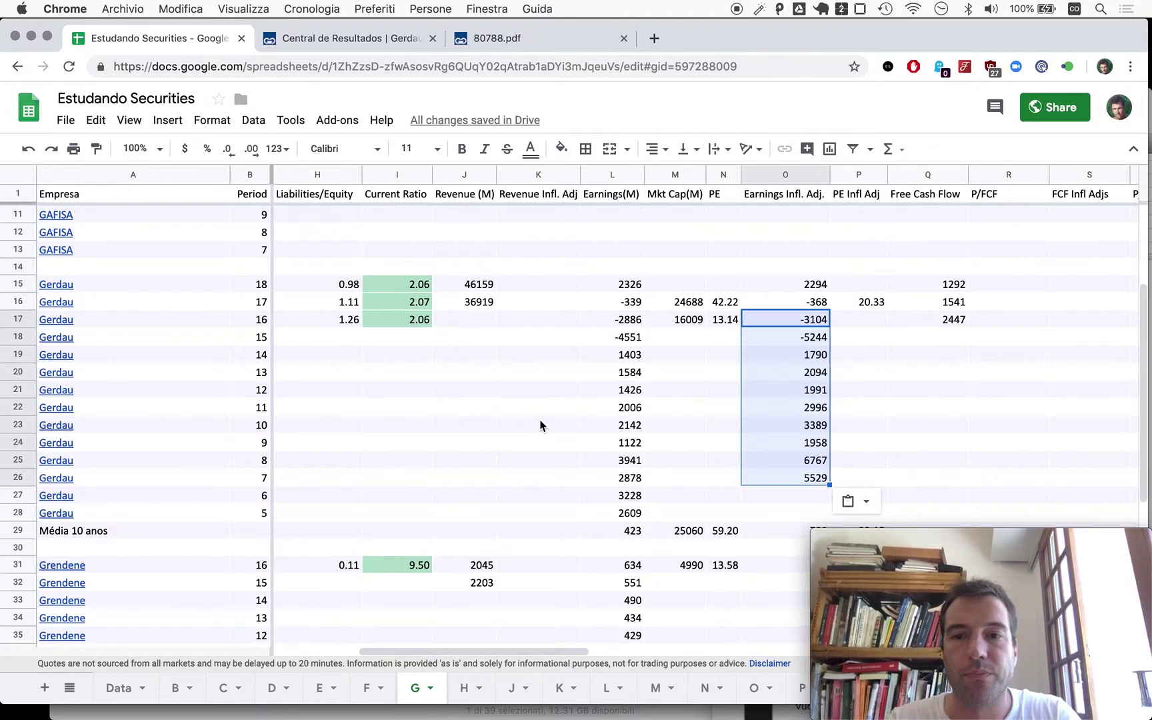
{"action": "scroll", "coordinate": [540, 425], "scroll_direction": "down", "scroll_amount": 1}
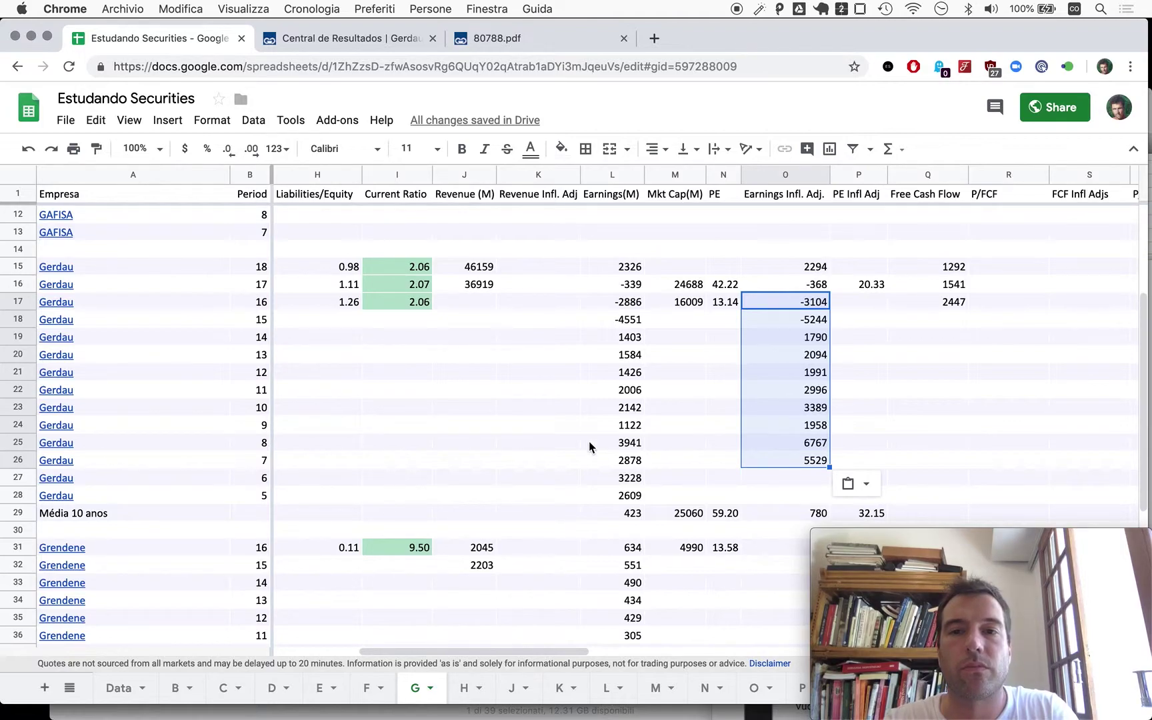
{"action": "scroll", "coordinate": [590, 447], "scroll_direction": "down", "scroll_amount": 1}
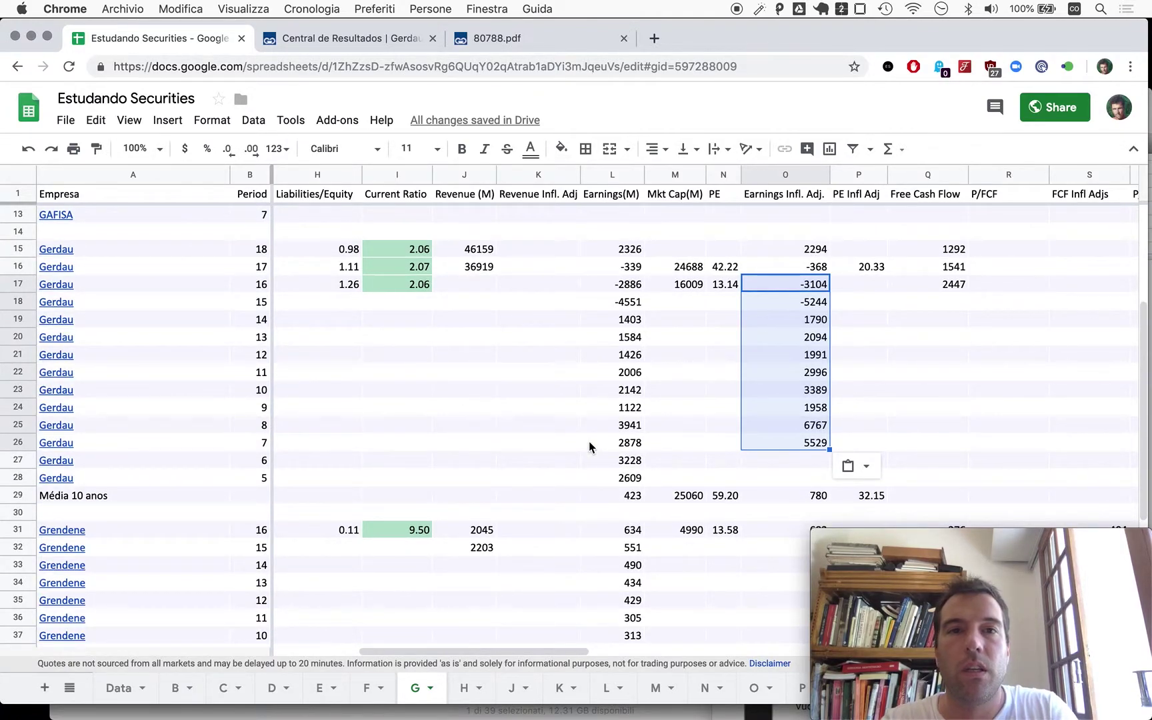
{"action": "key", "text": "super+3"}
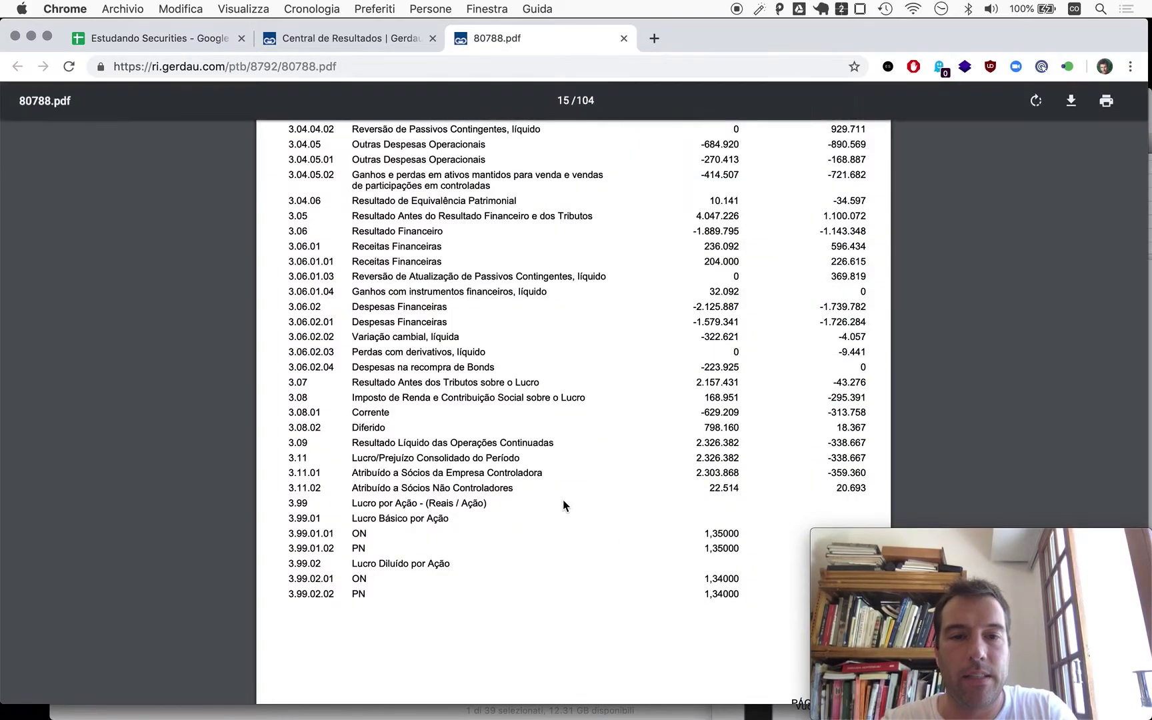
{"action": "scroll", "coordinate": [563, 501], "scroll_direction": "down", "scroll_amount": 5}
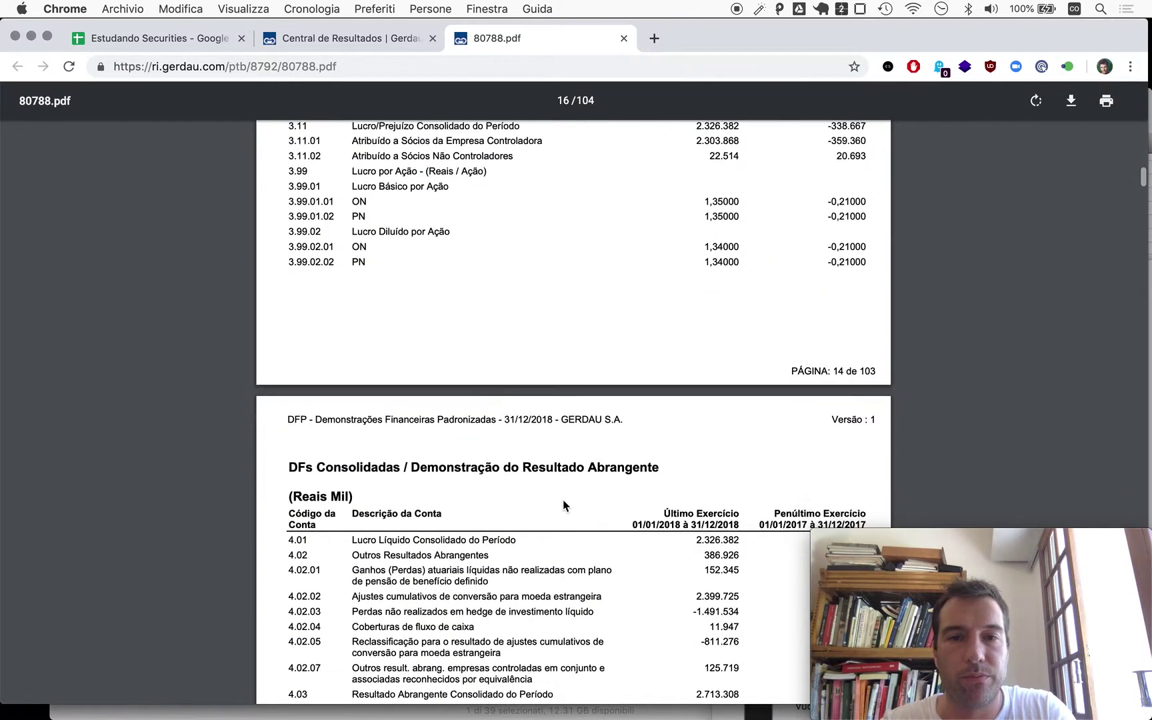
{"action": "scroll", "coordinate": [563, 505], "scroll_direction": "down", "scroll_amount": 6}
{"action": "scroll", "coordinate": [563, 505], "scroll_direction": "down", "scroll_amount": 6}
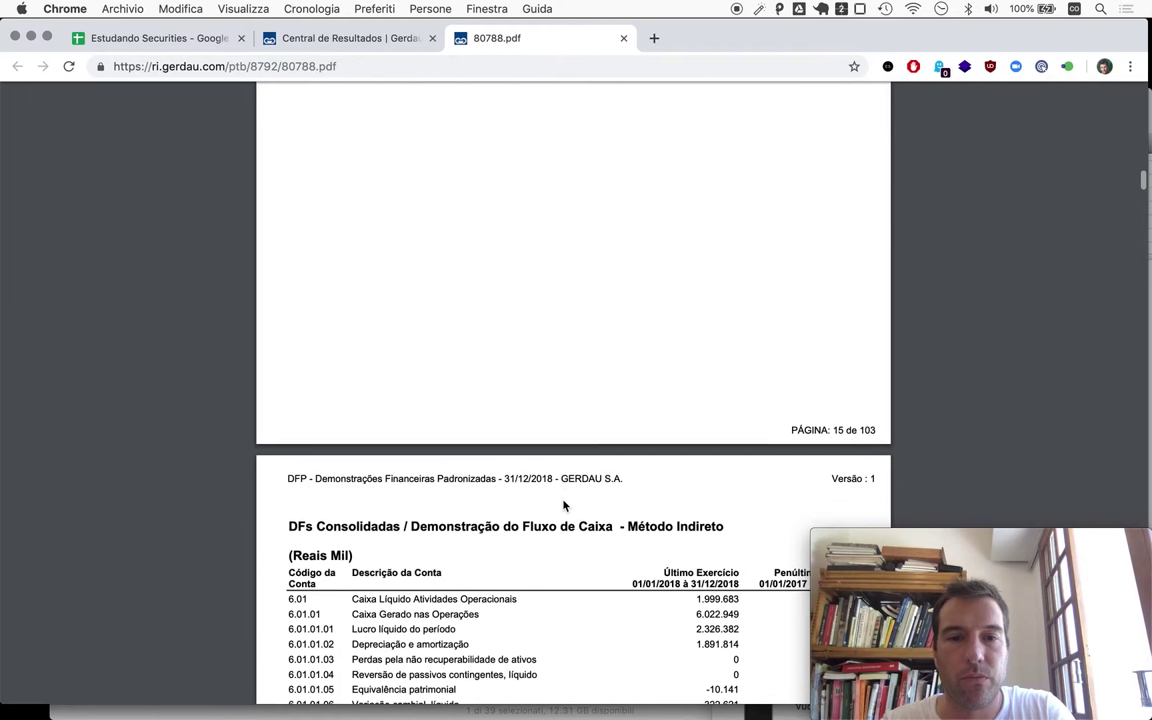
{"action": "scroll", "coordinate": [563, 501], "scroll_direction": "down", "scroll_amount": 4}
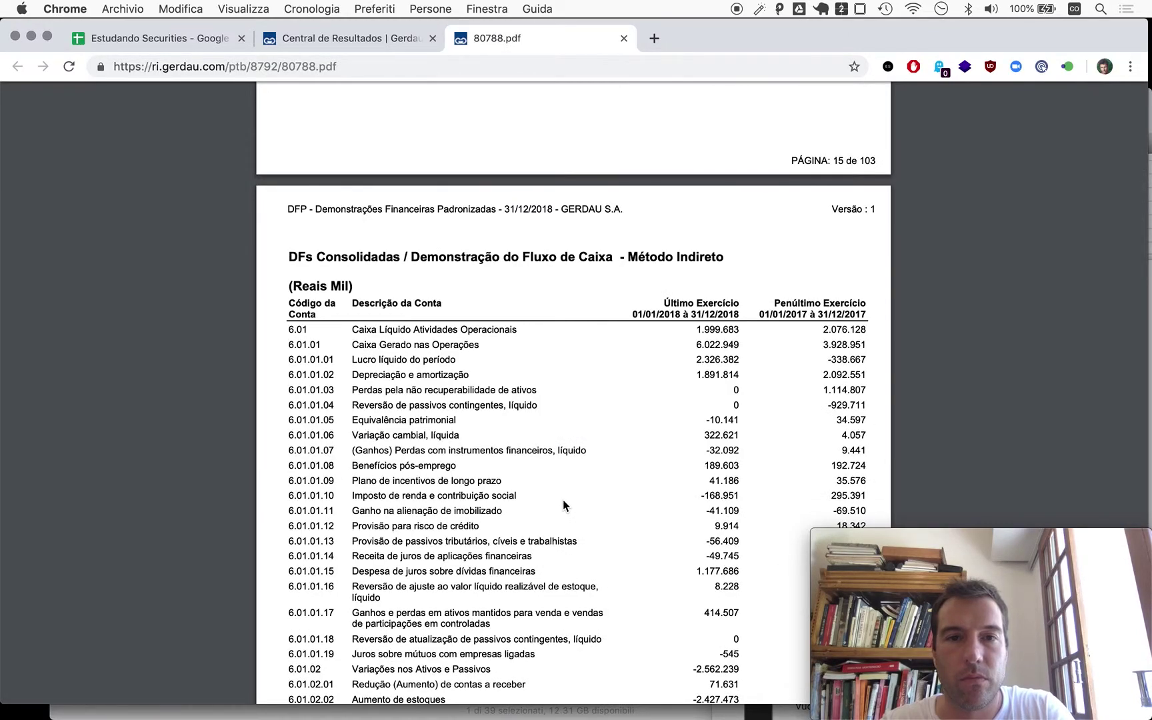
{"action": "scroll", "coordinate": [563, 505], "scroll_direction": "down", "scroll_amount": 2}
{"action": "scroll", "coordinate": [563, 504], "scroll_direction": "down", "scroll_amount": 1}
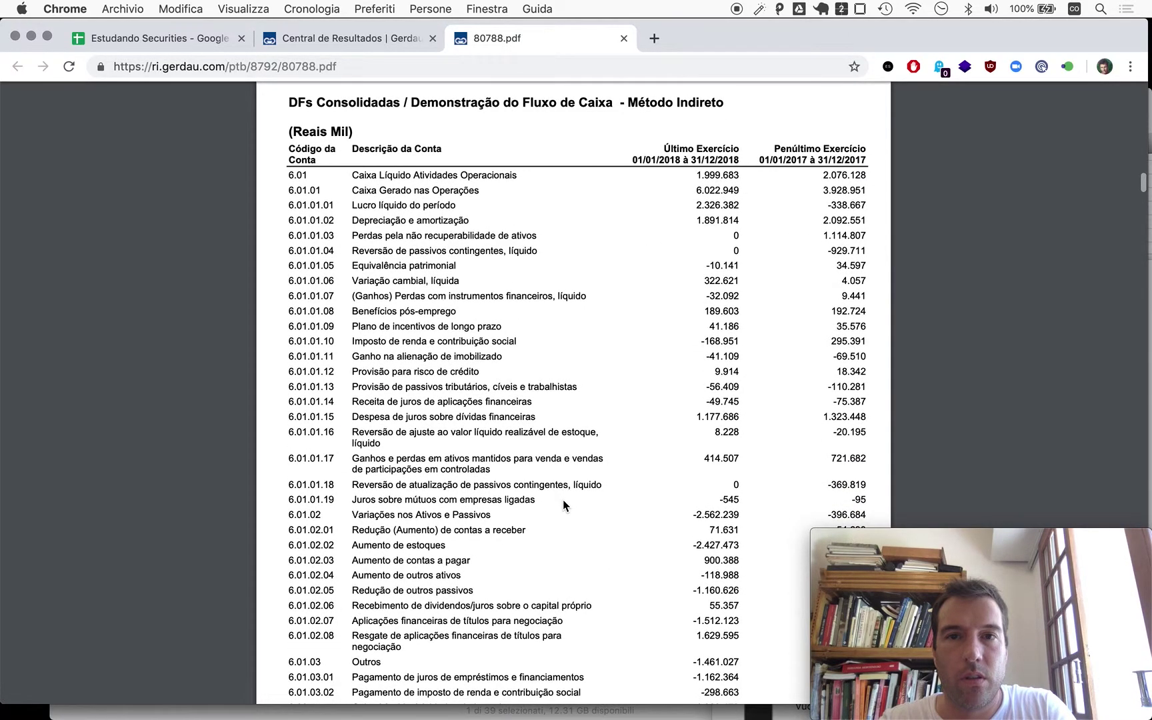
{"action": "scroll", "coordinate": [562, 499], "scroll_direction": "down", "scroll_amount": 1}
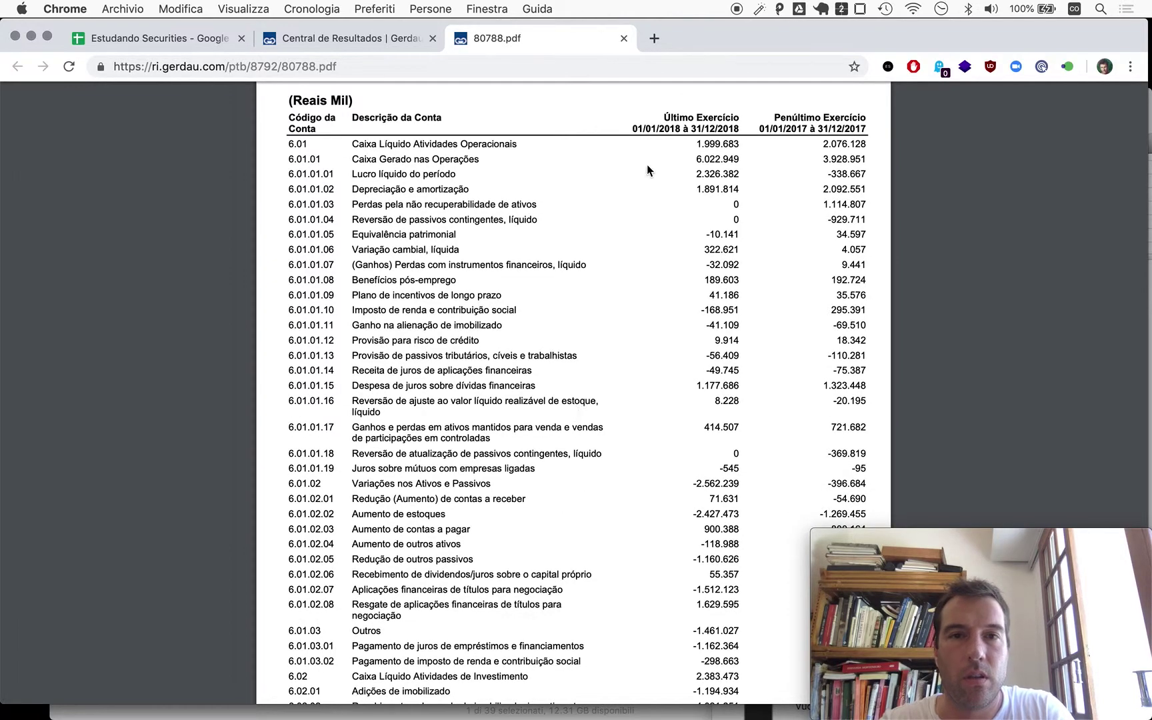
{"action": "scroll", "coordinate": [697, 143], "scroll_direction": "up", "scroll_amount": 1}
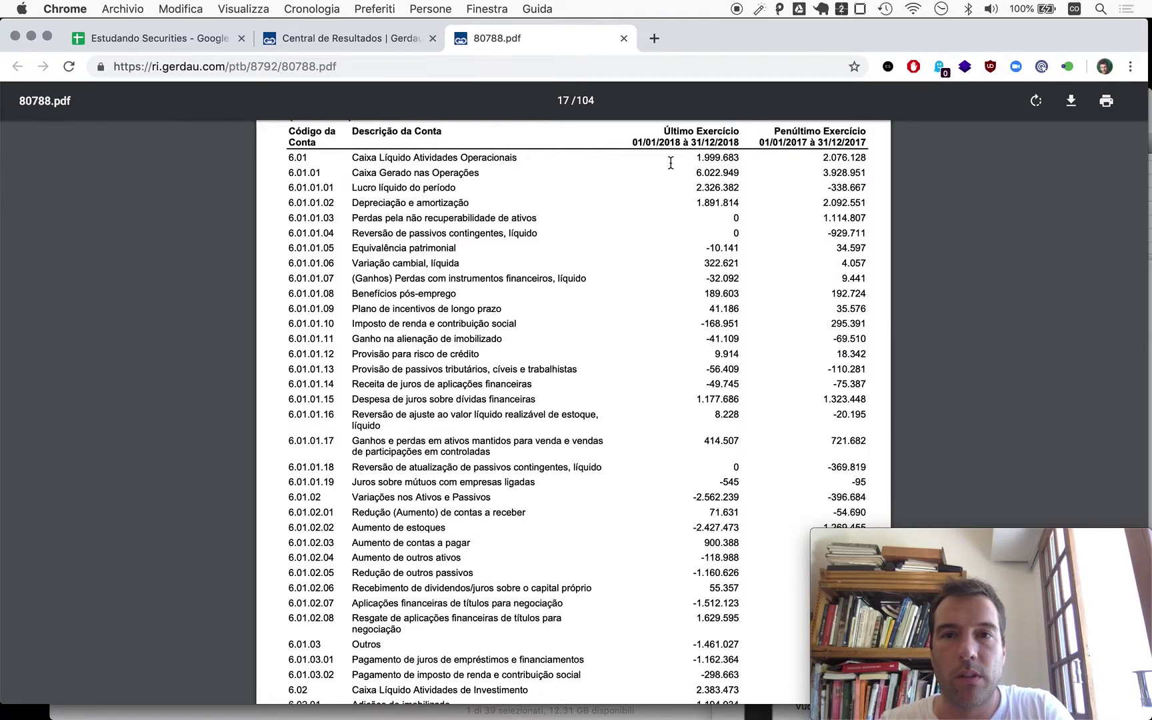
{"action": "scroll", "coordinate": [493, 589], "scroll_direction": "down", "scroll_amount": 3}
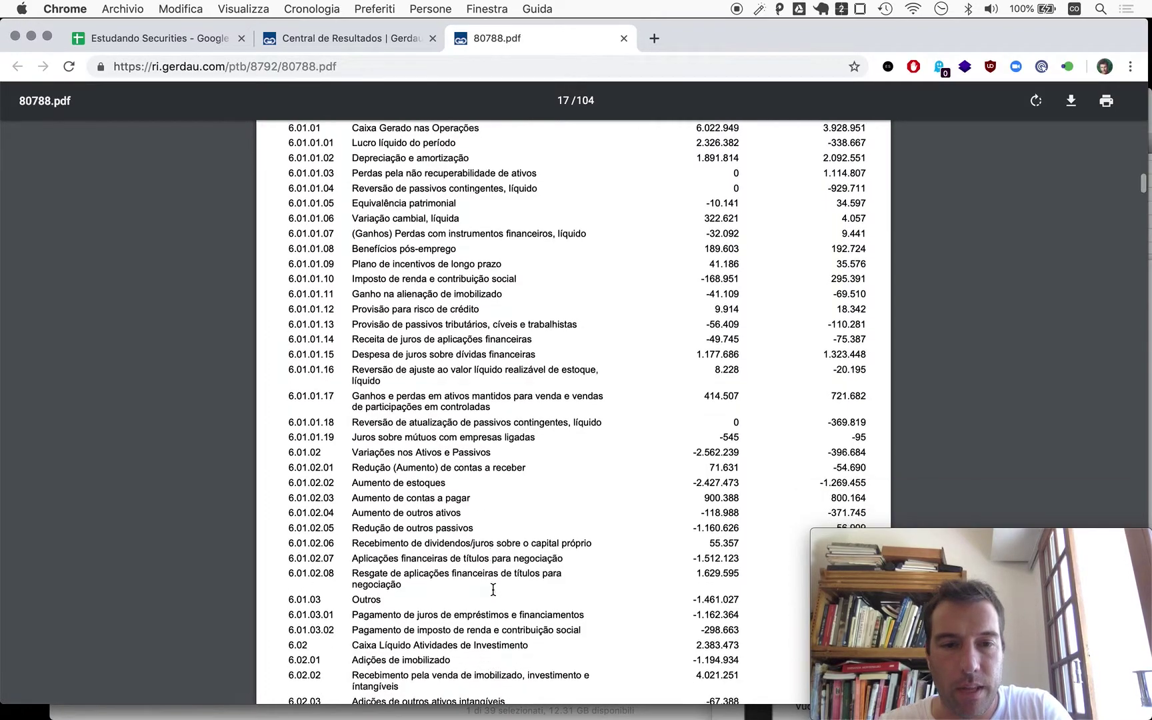
{"action": "scroll", "coordinate": [493, 589], "scroll_direction": "down", "scroll_amount": 3}
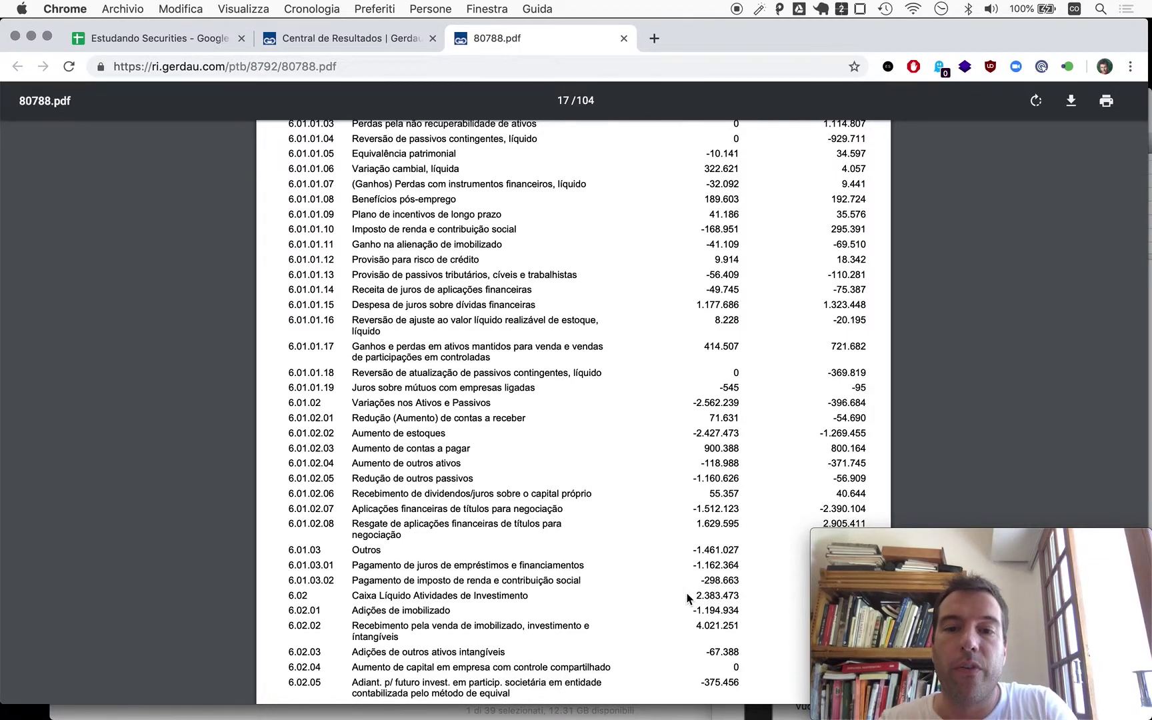
{"action": "key", "text": "super+1"}
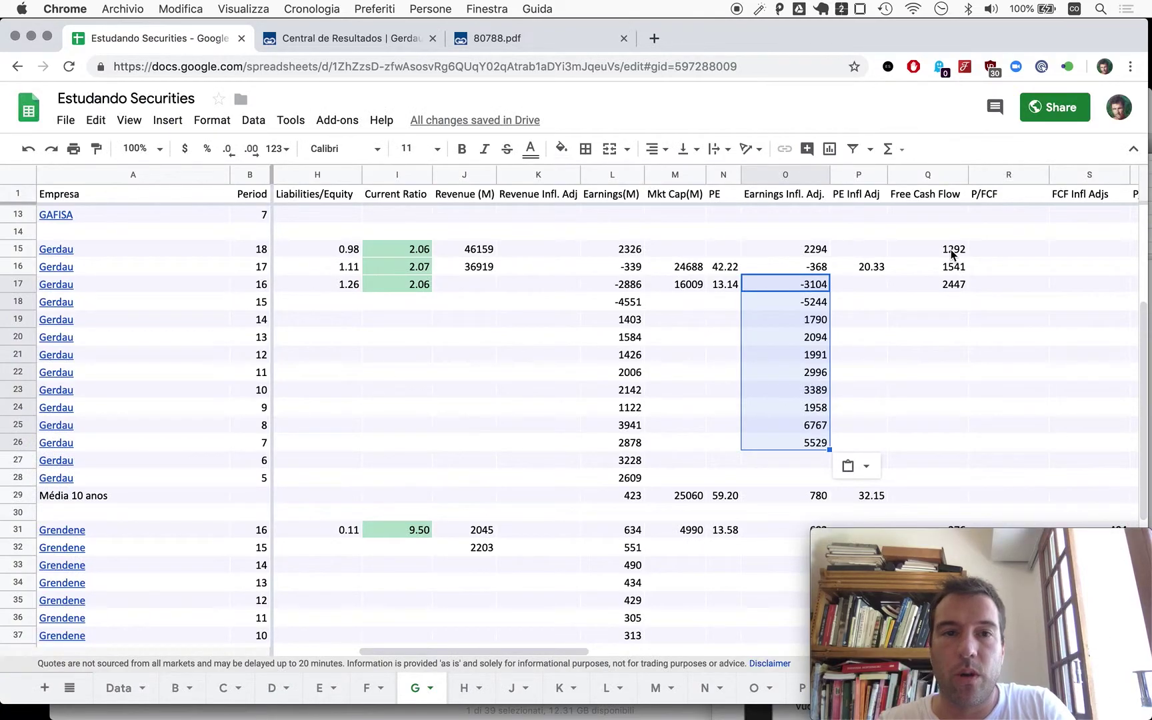
- Enter 4383 as Gerdau's period 18 free cash flow
{"action": "left_click", "coordinate": [952, 252]}
{"action": "type", "text": "43"}
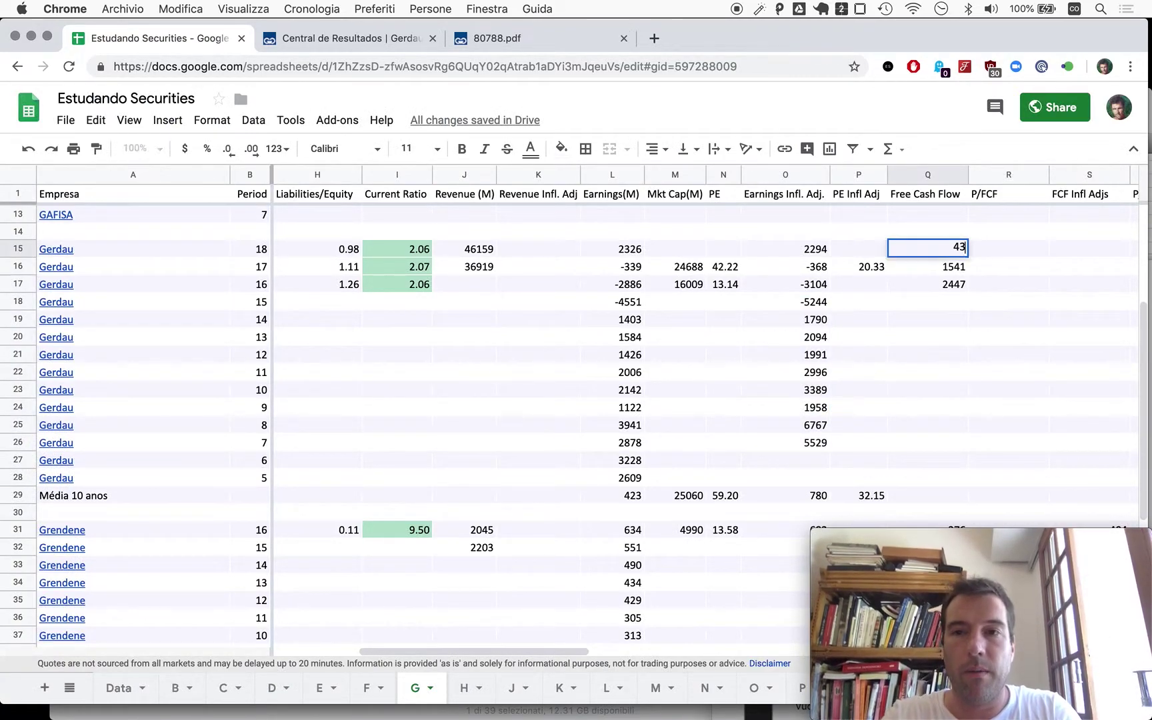
{"action": "type", "text": "83"}
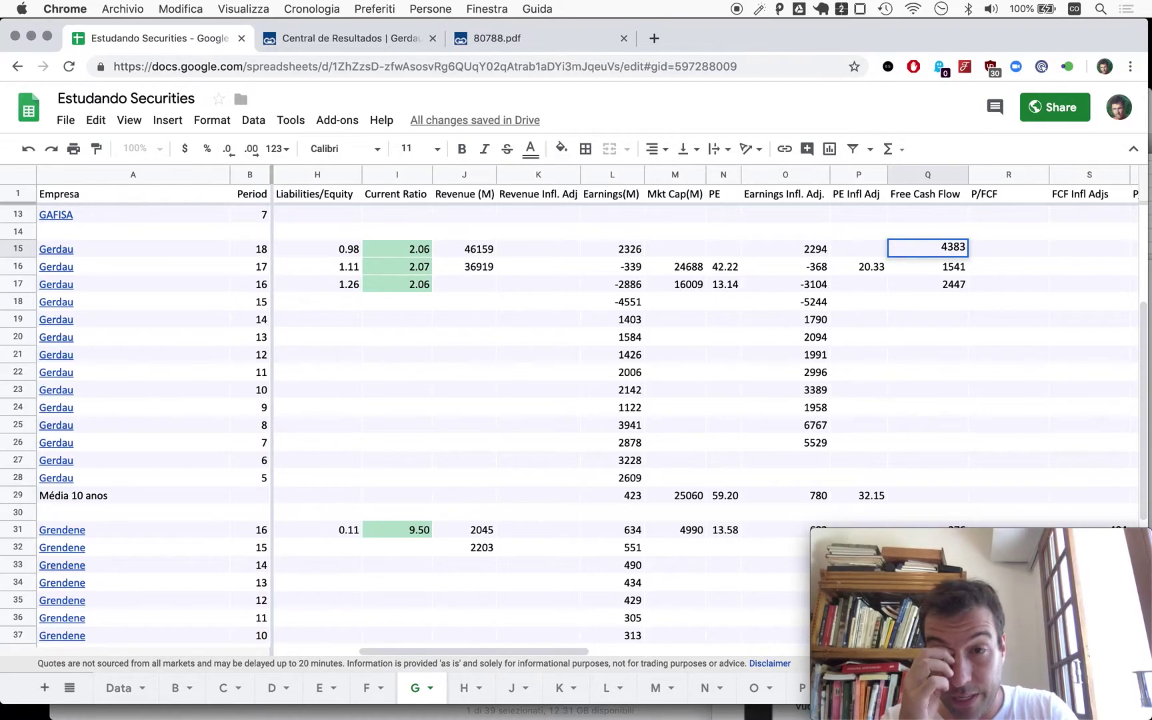
{"action": "key", "text": "Return"}
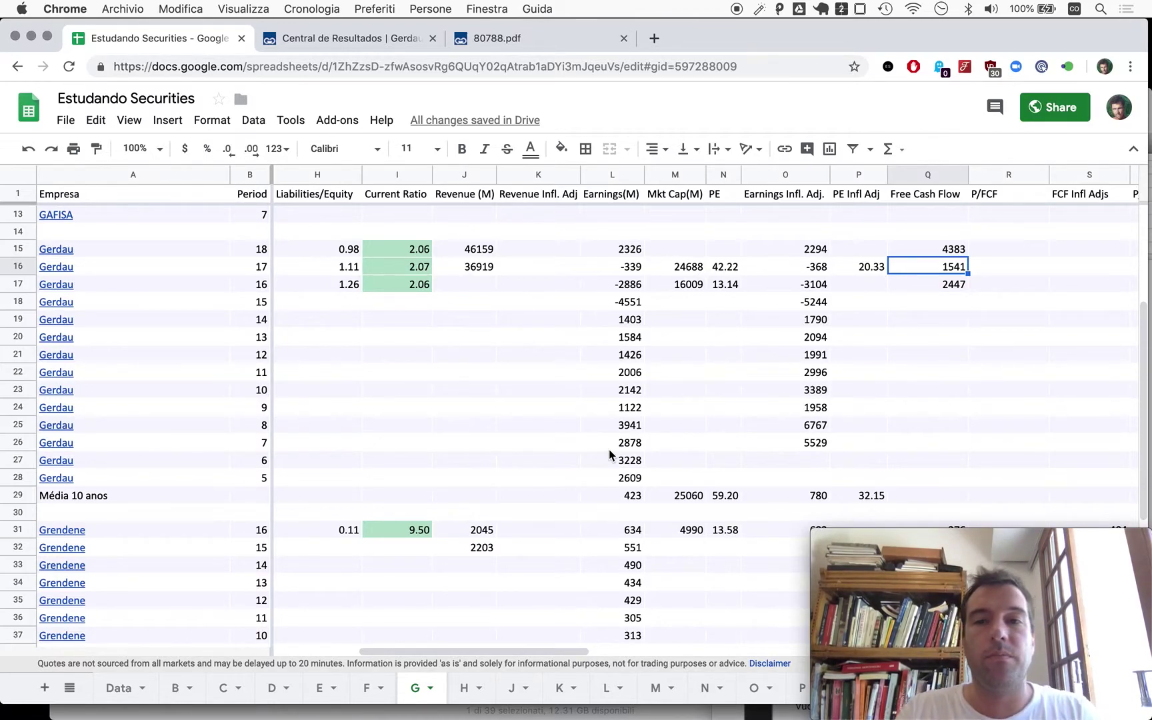
- Reuse the =AVERAGE(OFFSET(L15,0,0,10,1)) earnings average for the inflation-adjusted average, which reads 780
{"action": "left_click", "coordinate": [632, 495]}
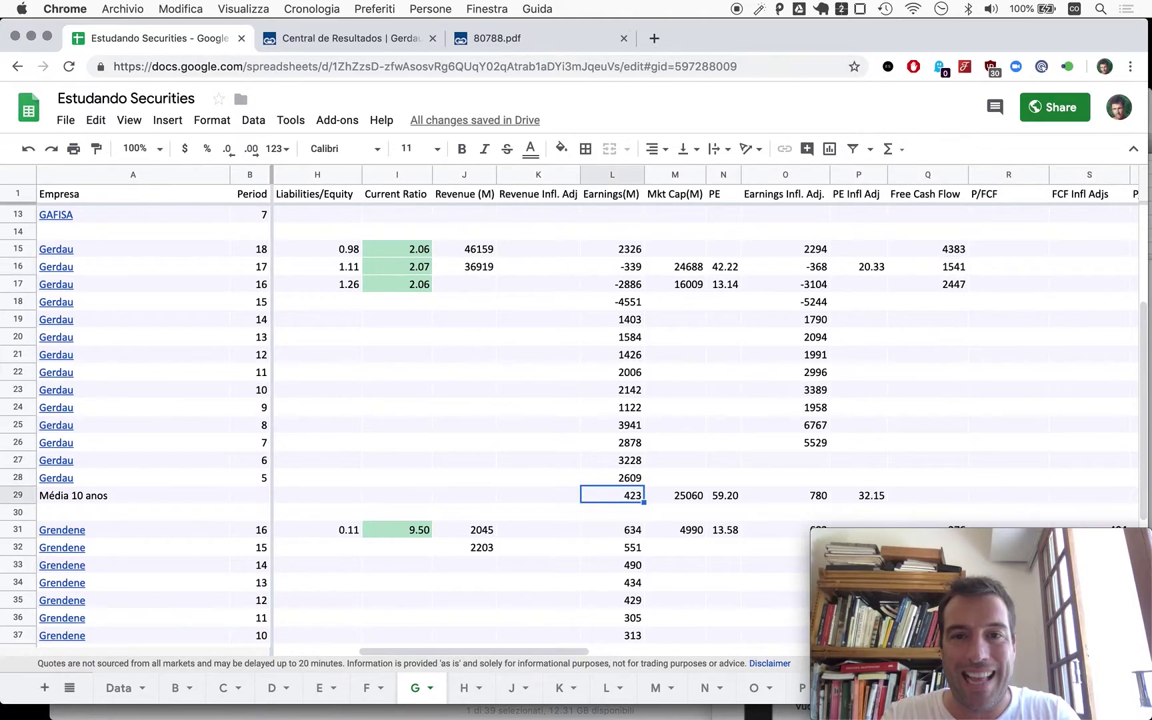
{"action": "key", "text": "Return"}
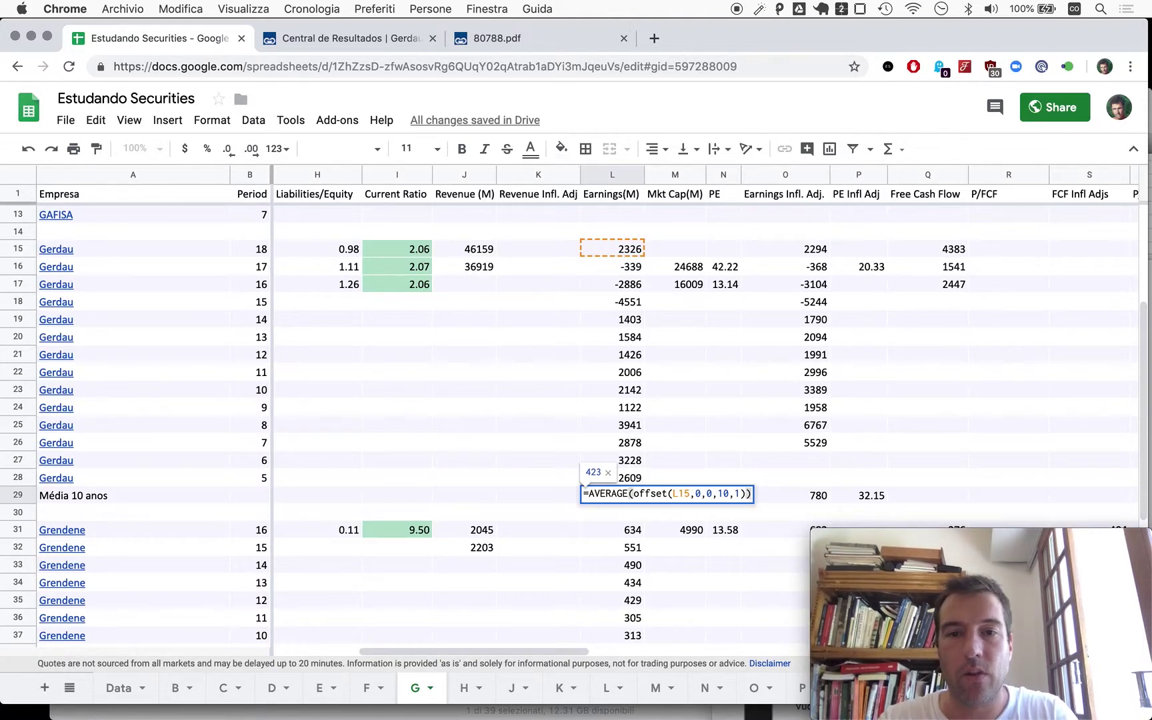
{"action": "key", "text": "Return"}
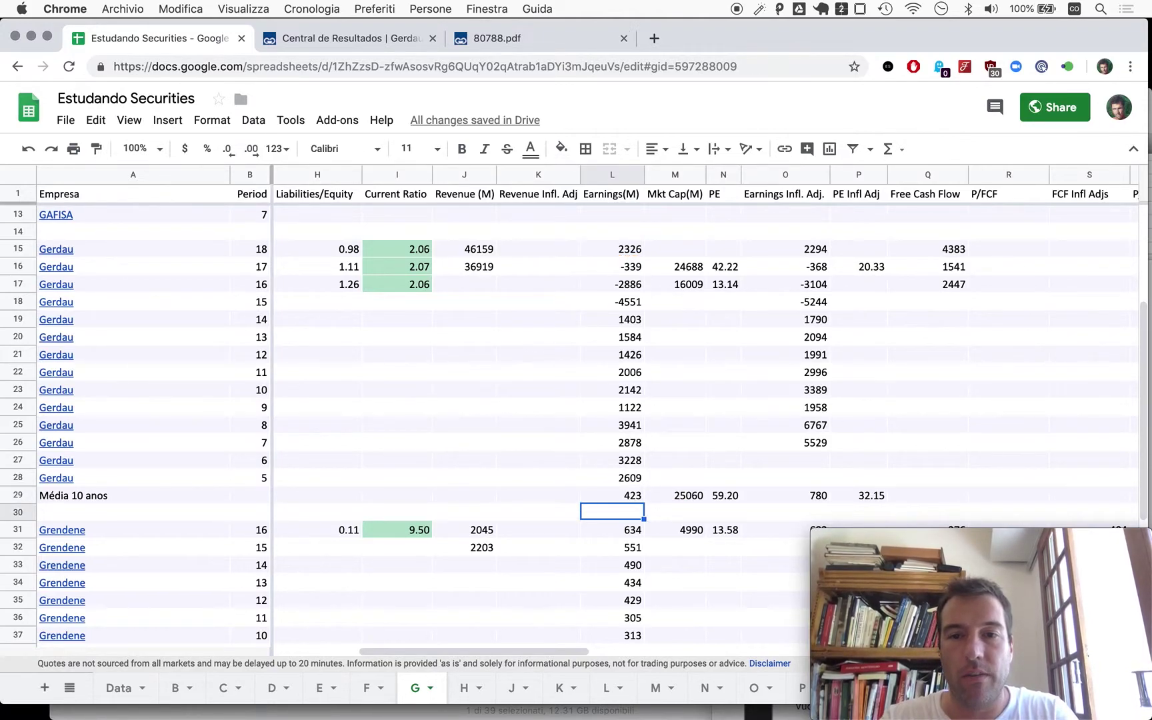
{"action": "key", "text": "Up"}
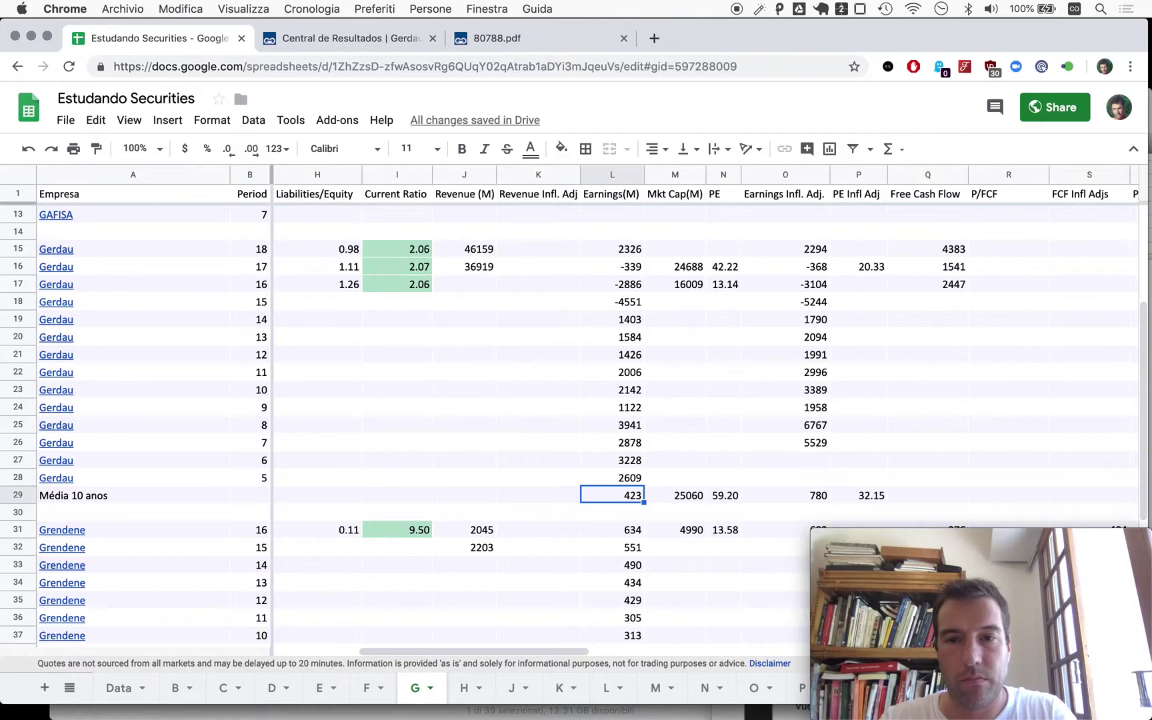
{"action": "key", "text": "super+c"}
{"action": "key", "text": "Right"}
{"action": "key", "text": "Right"}
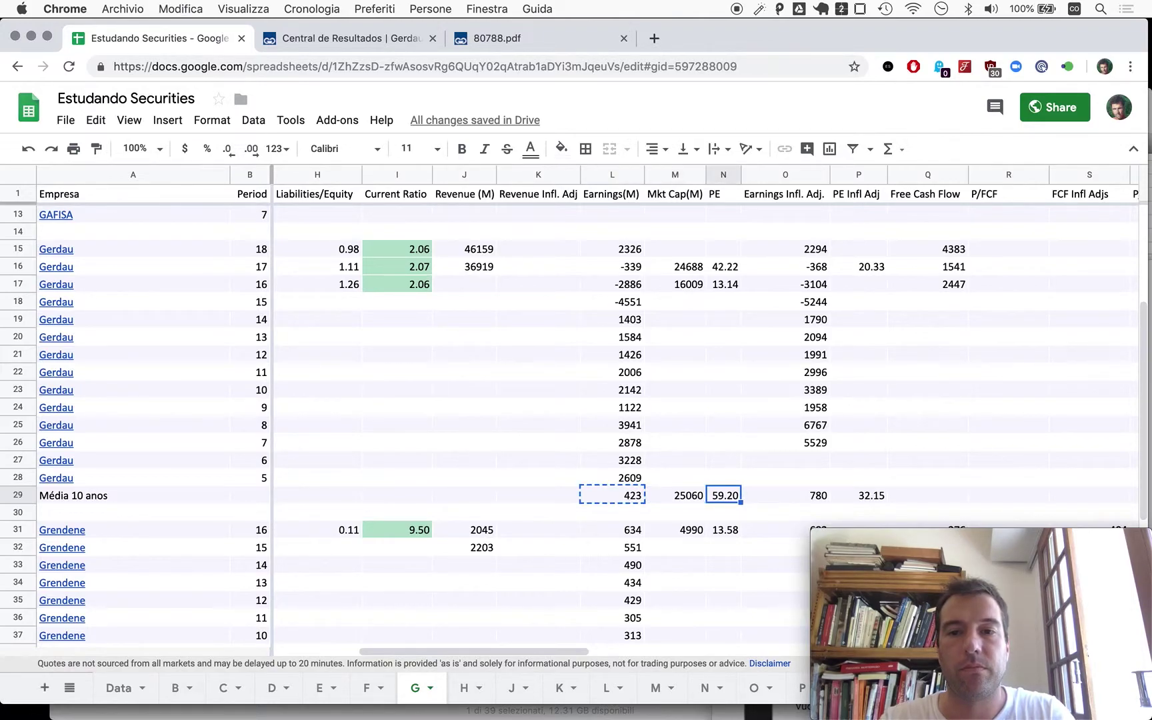
{"action": "key", "text": "Right"}
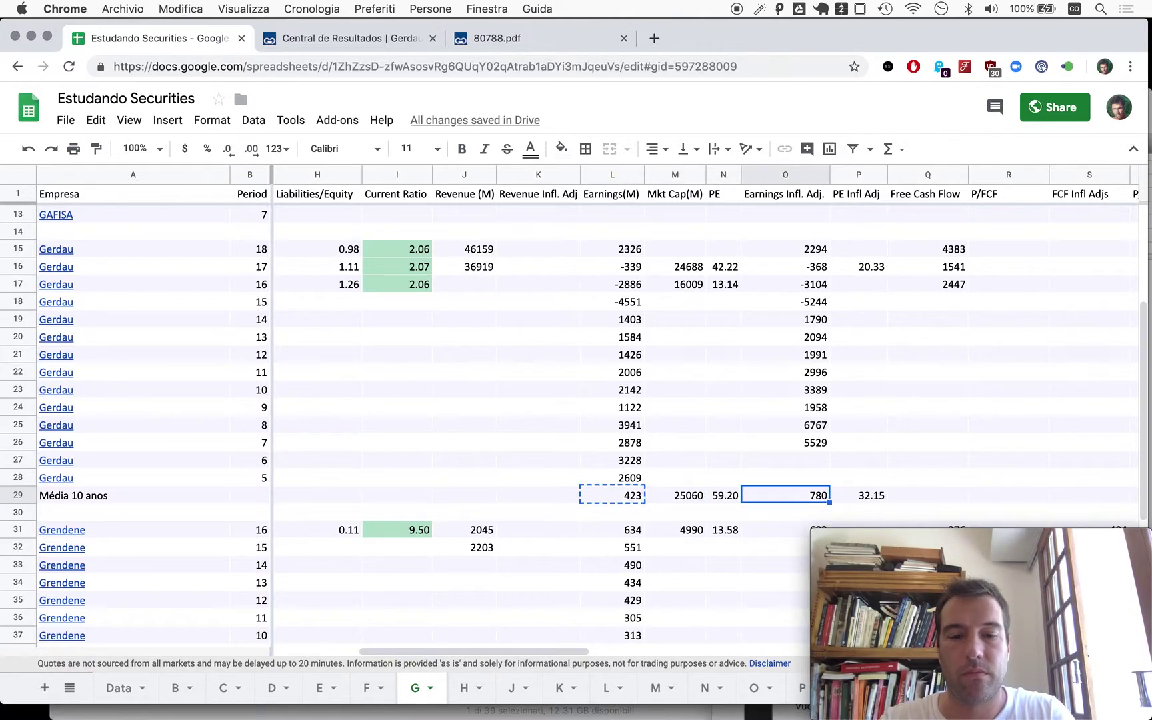
{"action": "key", "text": "super+v"}
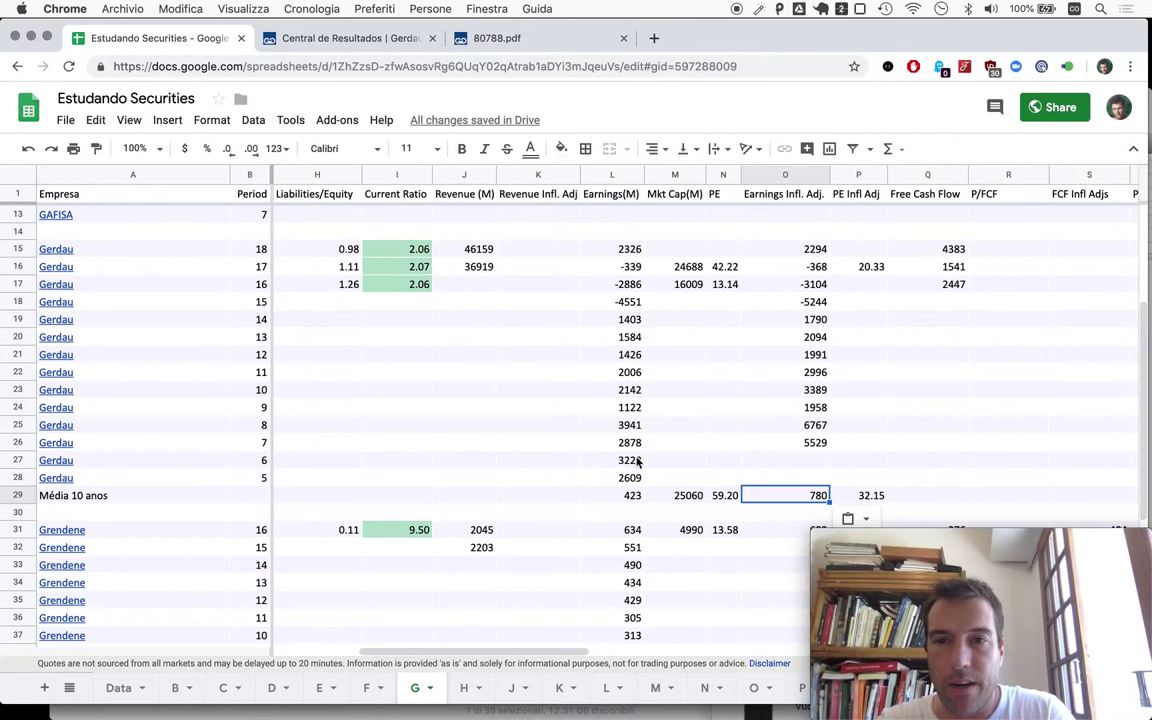
{"action": "scroll", "coordinate": [424, 447], "scroll_direction": "left", "scroll_amount": 10}
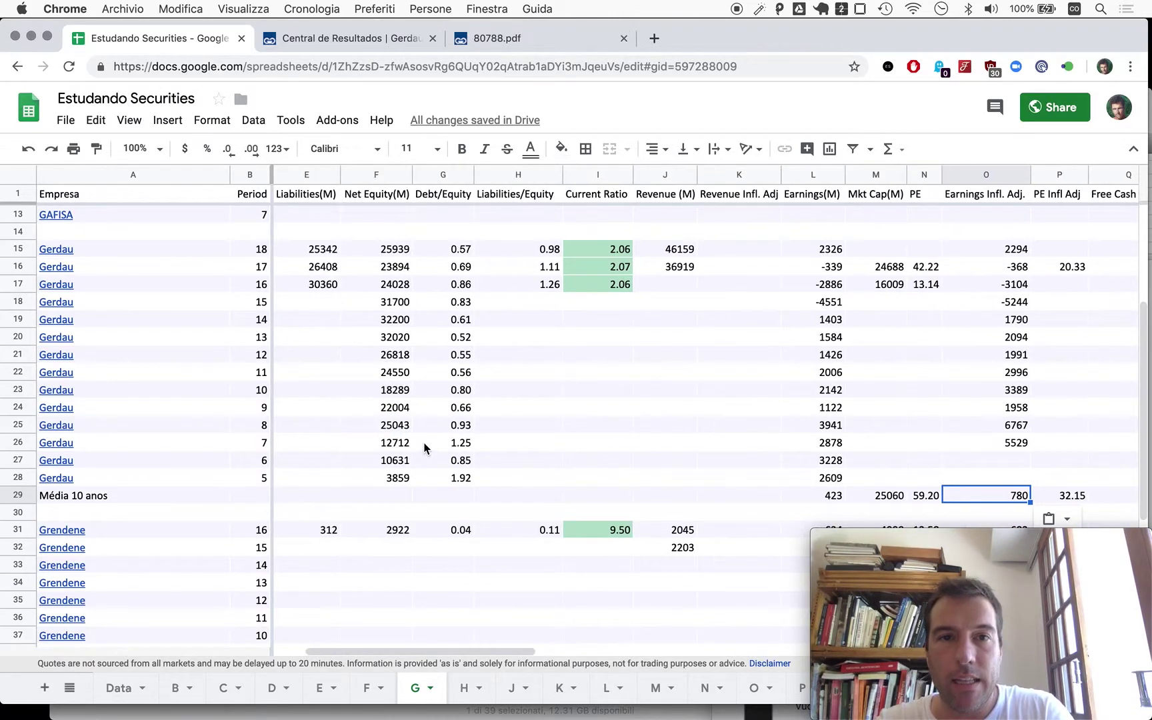
{"action": "scroll", "coordinate": [424, 448], "scroll_direction": "up", "scroll_amount": 1}
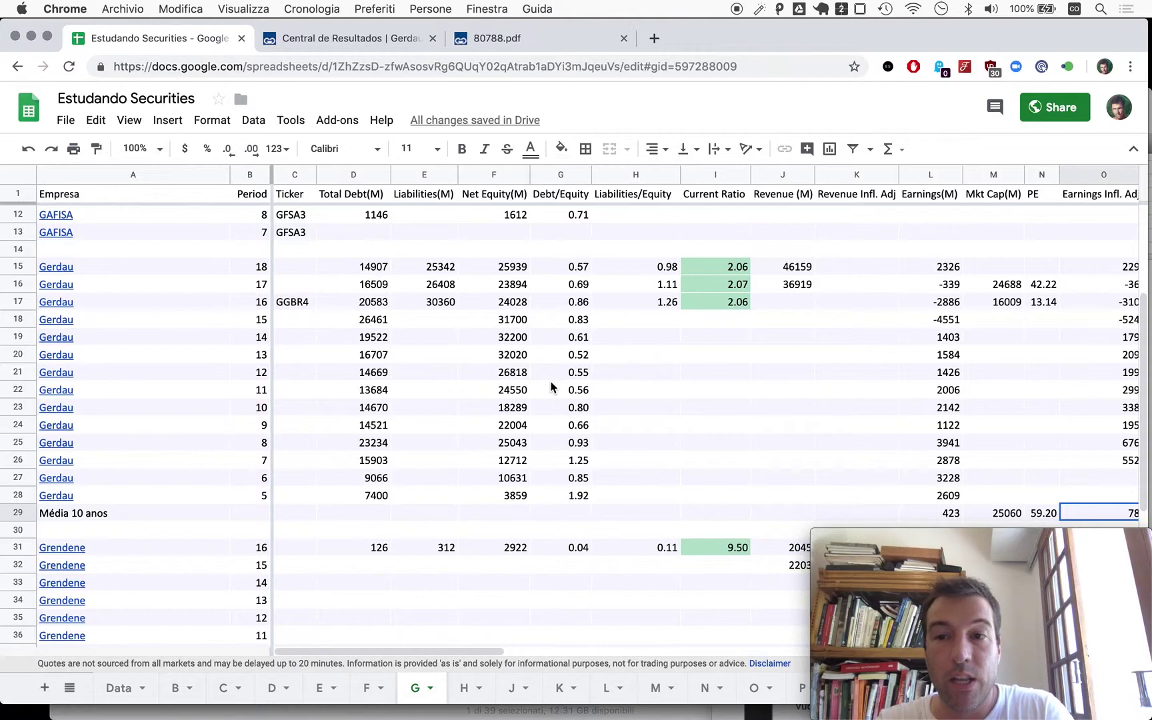
{"action": "scroll", "coordinate": [551, 387], "scroll_direction": "right", "scroll_amount": 2}
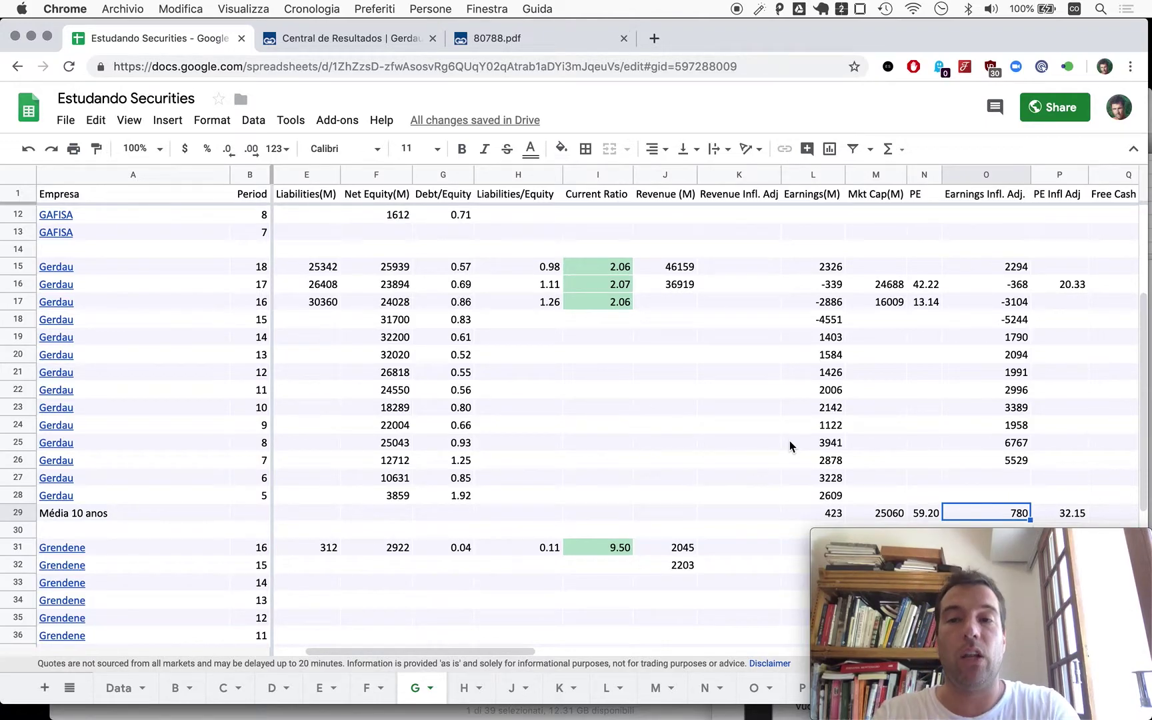
{"action": "scroll", "coordinate": [791, 445], "scroll_direction": "right", "scroll_amount": 3}
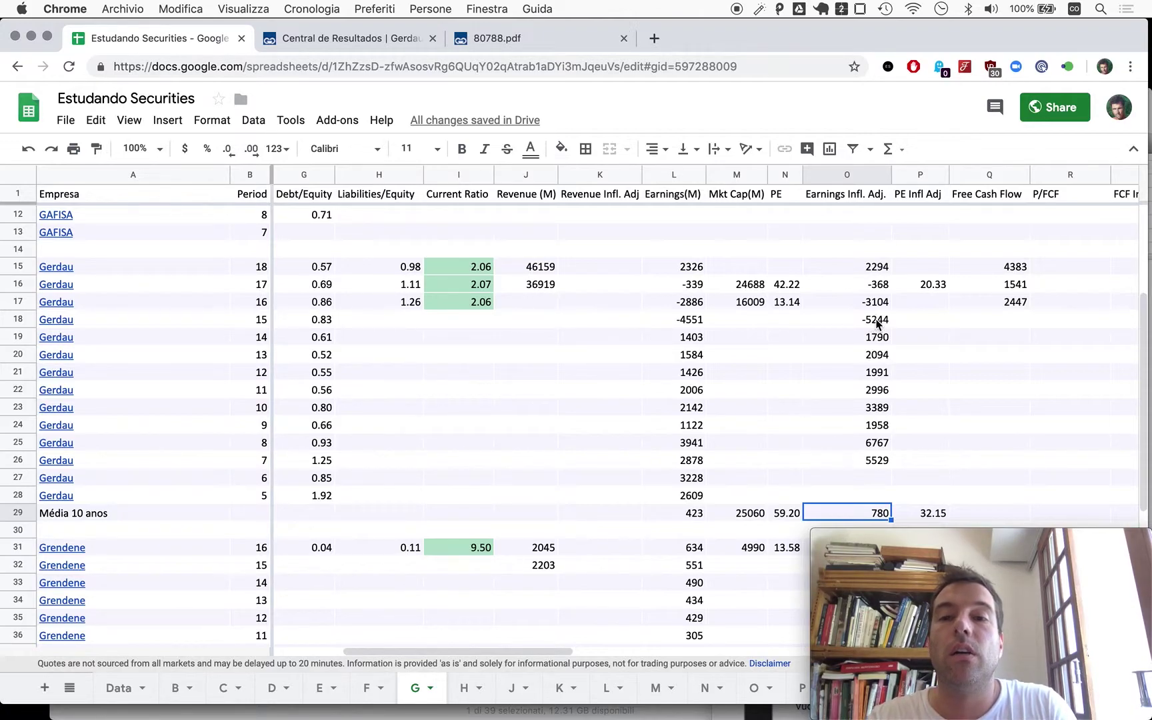
{"action": "scroll", "coordinate": [878, 323], "scroll_direction": "right", "scroll_amount": 3}
{"action": "scroll", "coordinate": [667, 386], "scroll_direction": "up", "scroll_amount": 1}
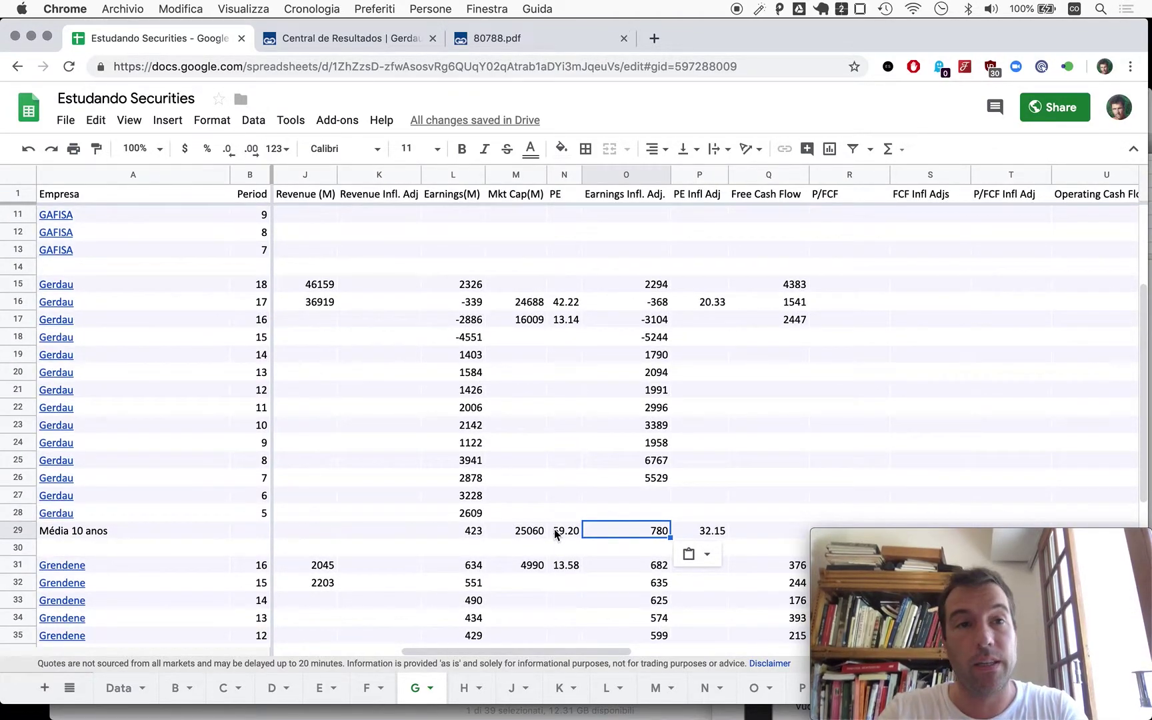
{"action": "key", "text": "super+t"}
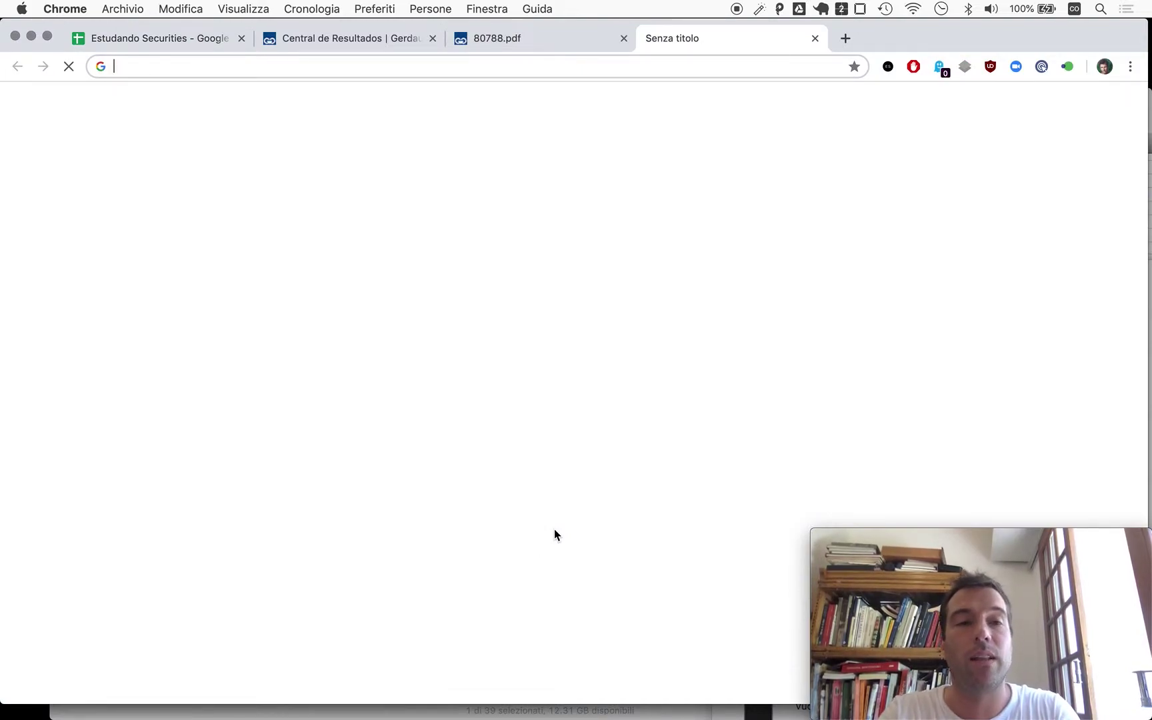
- Search 'gerdau market cap' and open the Bloomberg GGBR4 stock quote result
{"action": "type", "text": "g"}
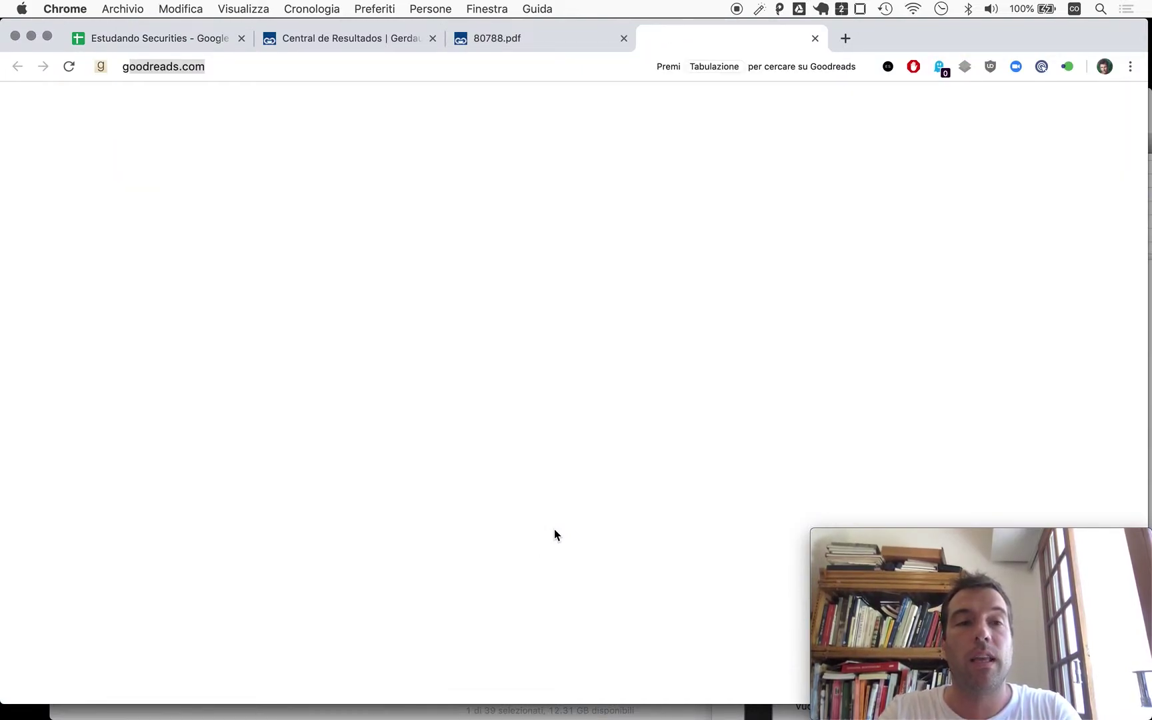
{"action": "type", "text": "erdau ri"}
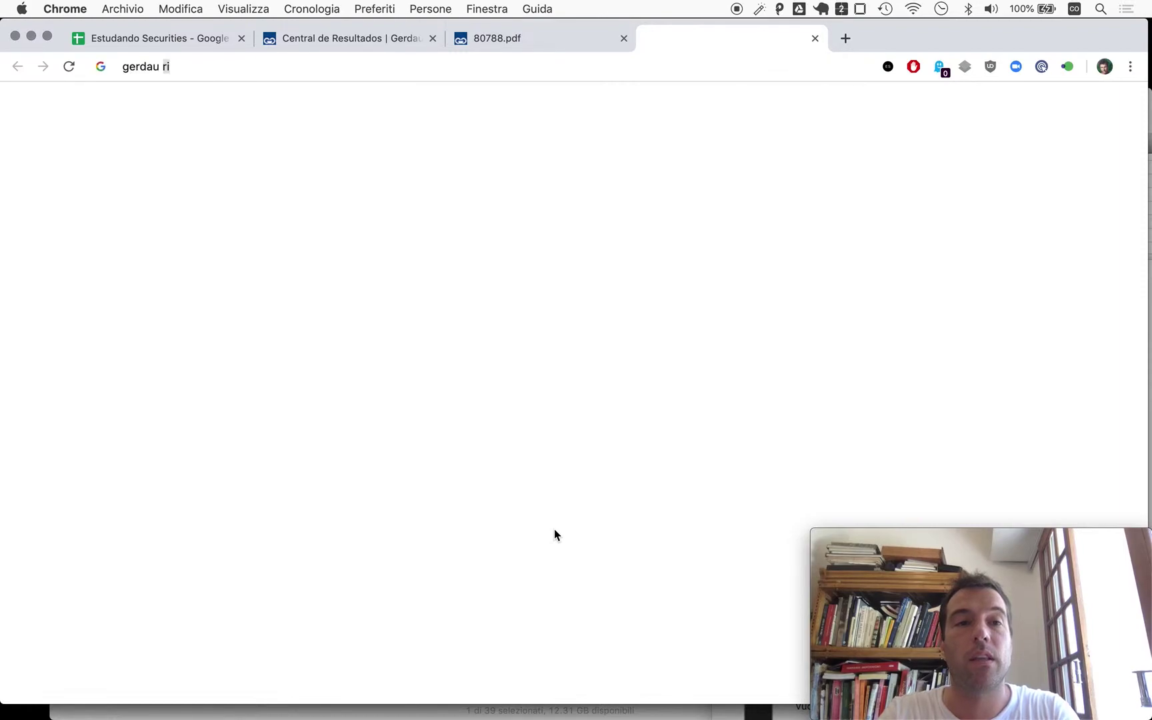
{"action": "key", "text": "BackSpace"}
{"action": "key", "text": "BackSpace"}
{"action": "type", "text": "ma"}
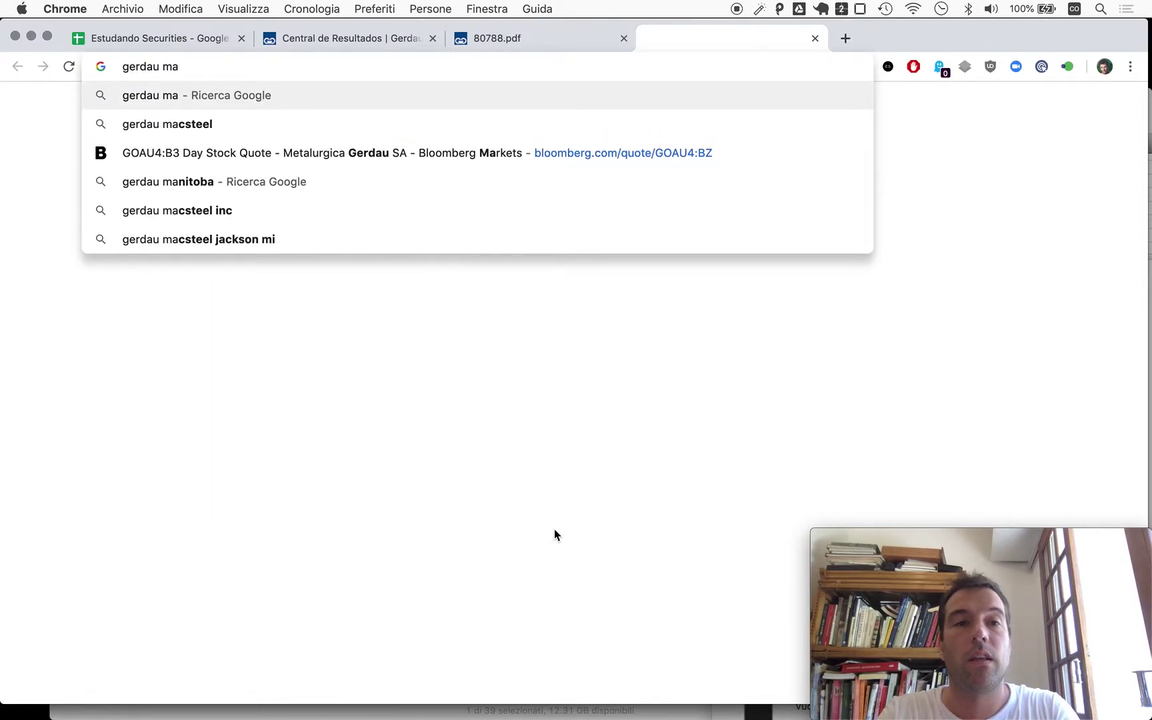
{"action": "type", "text": "rket cap"}
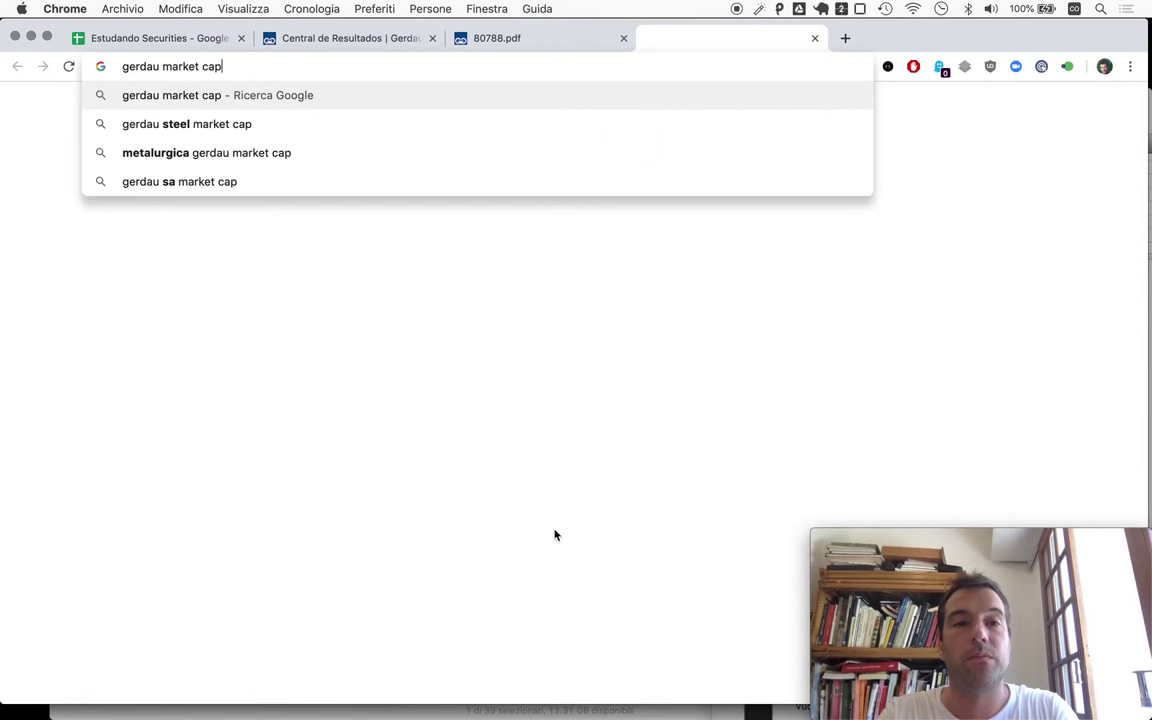
{"action": "key", "text": "Return"}
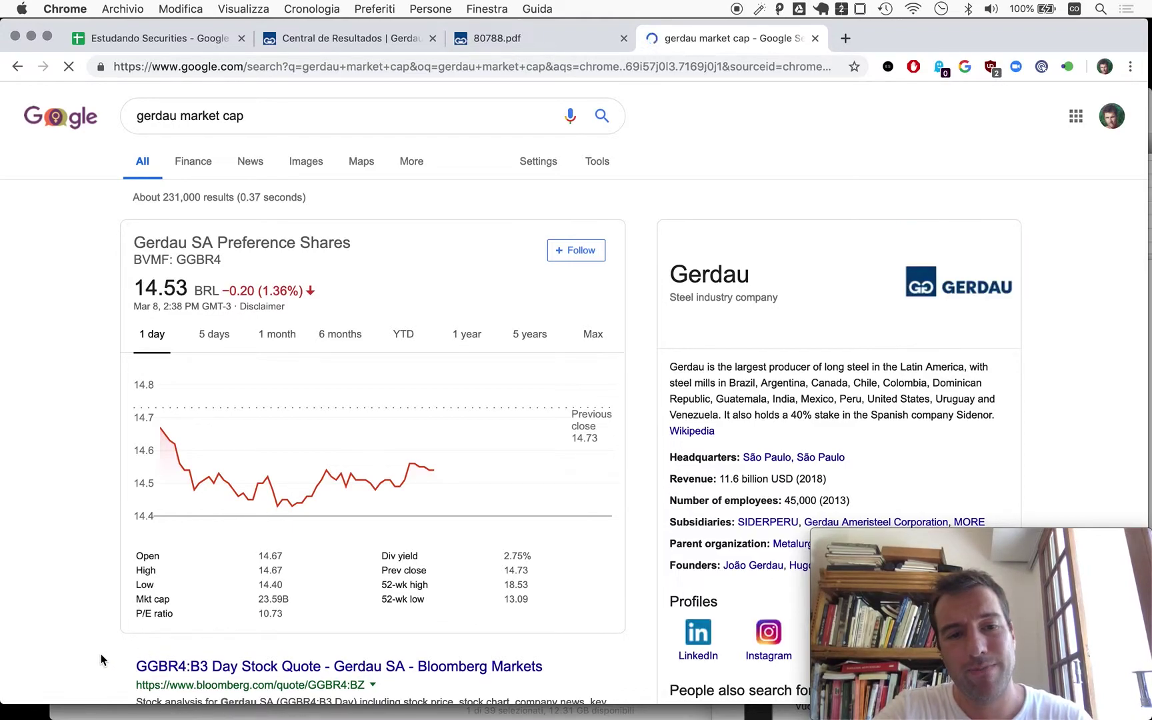
{"action": "scroll", "coordinate": [102, 661], "scroll_direction": "down", "scroll_amount": 3}
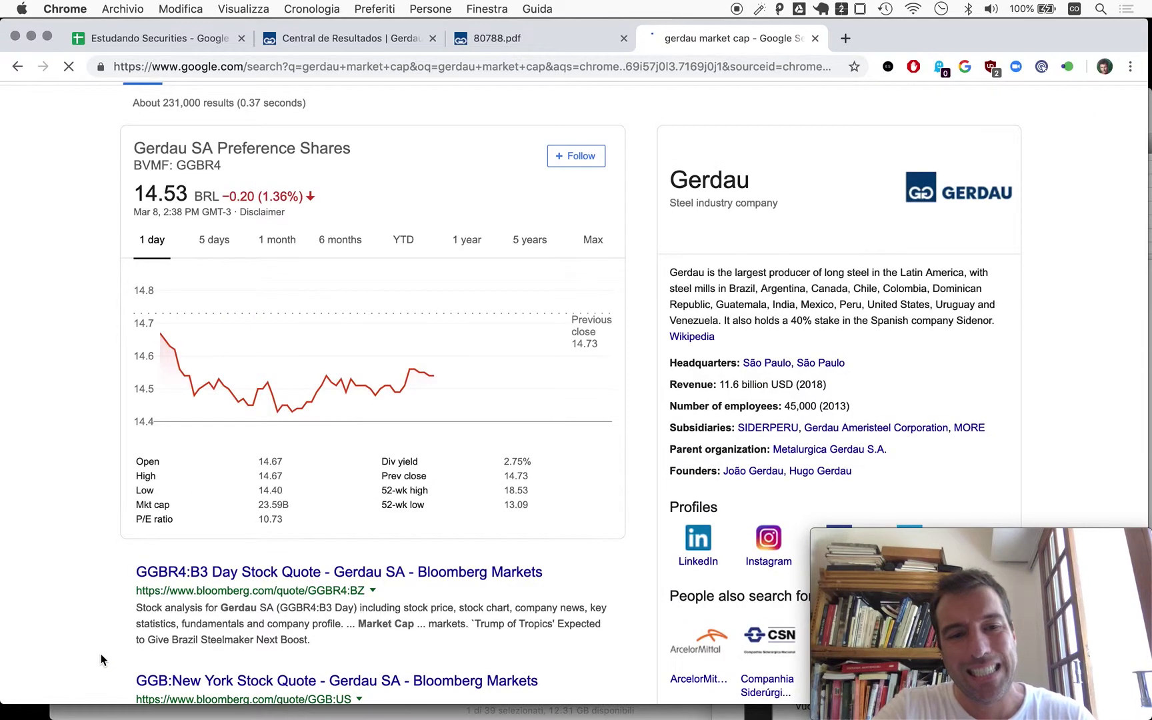
{"action": "left_click", "coordinate": [186, 573]}
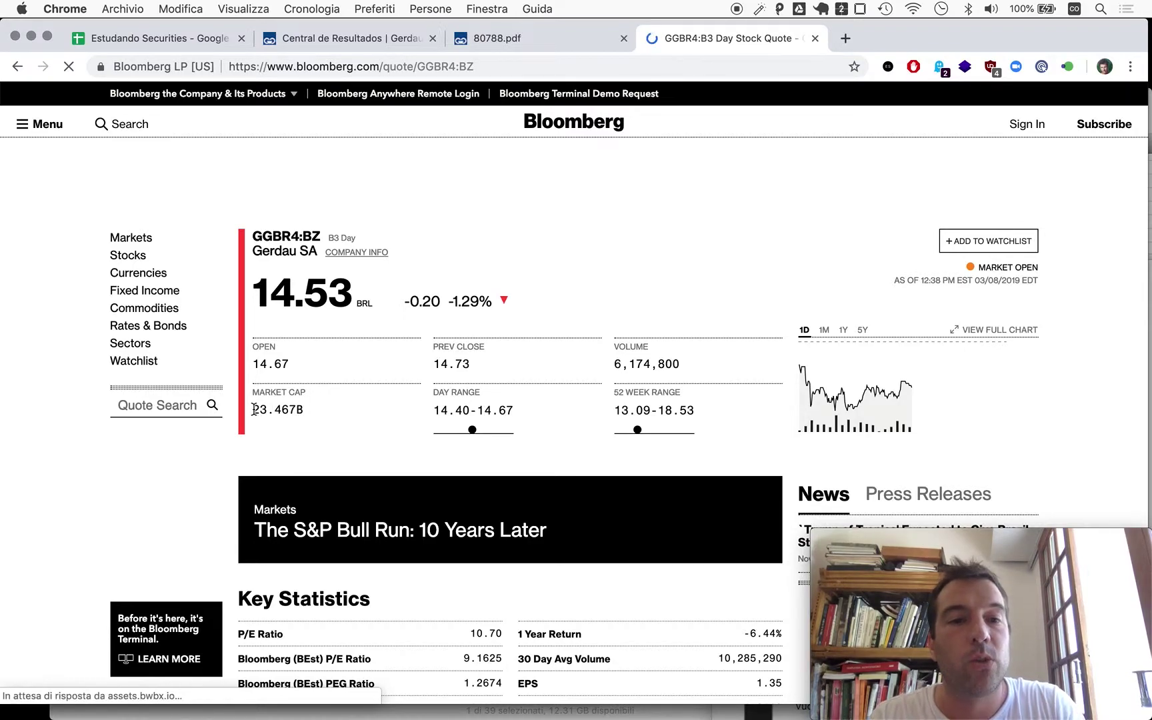
- Note the 23.467B market cap and return to the Estudando Securities sheet
{"action": "left_click", "coordinate": [159, 39]}
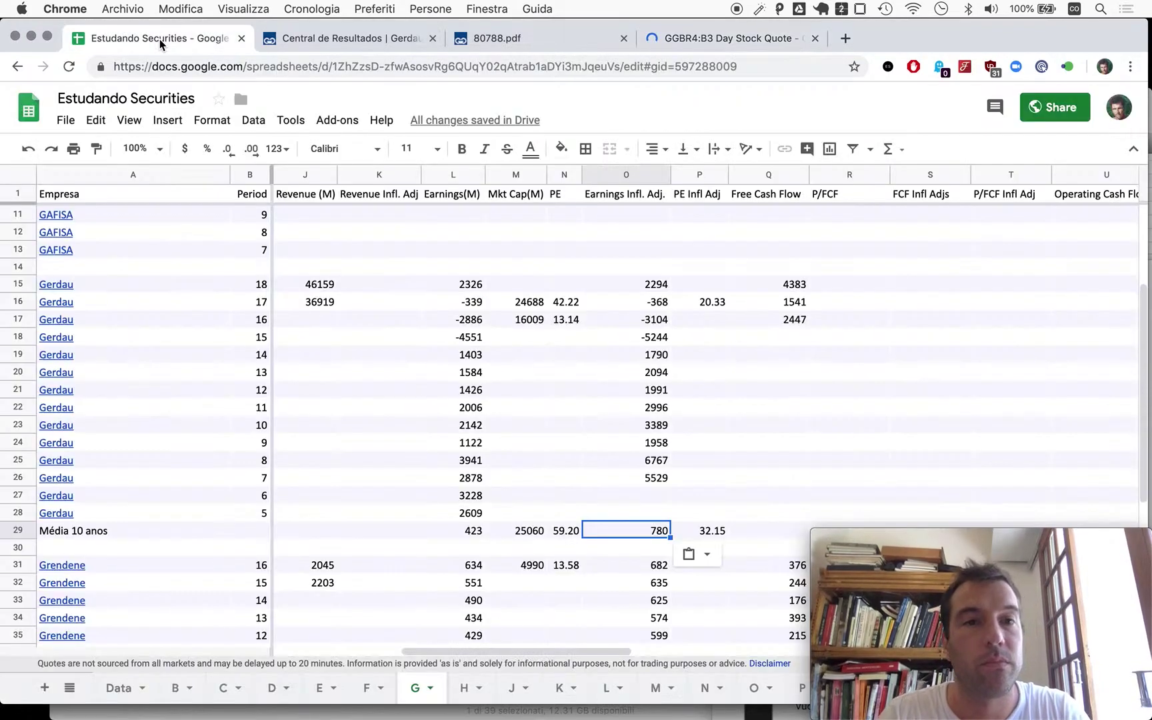
- Set Gerdau's average market cap to 23467, giving PE 55.44 and adjusted PE 30.10
{"action": "left_click", "coordinate": [528, 530]}
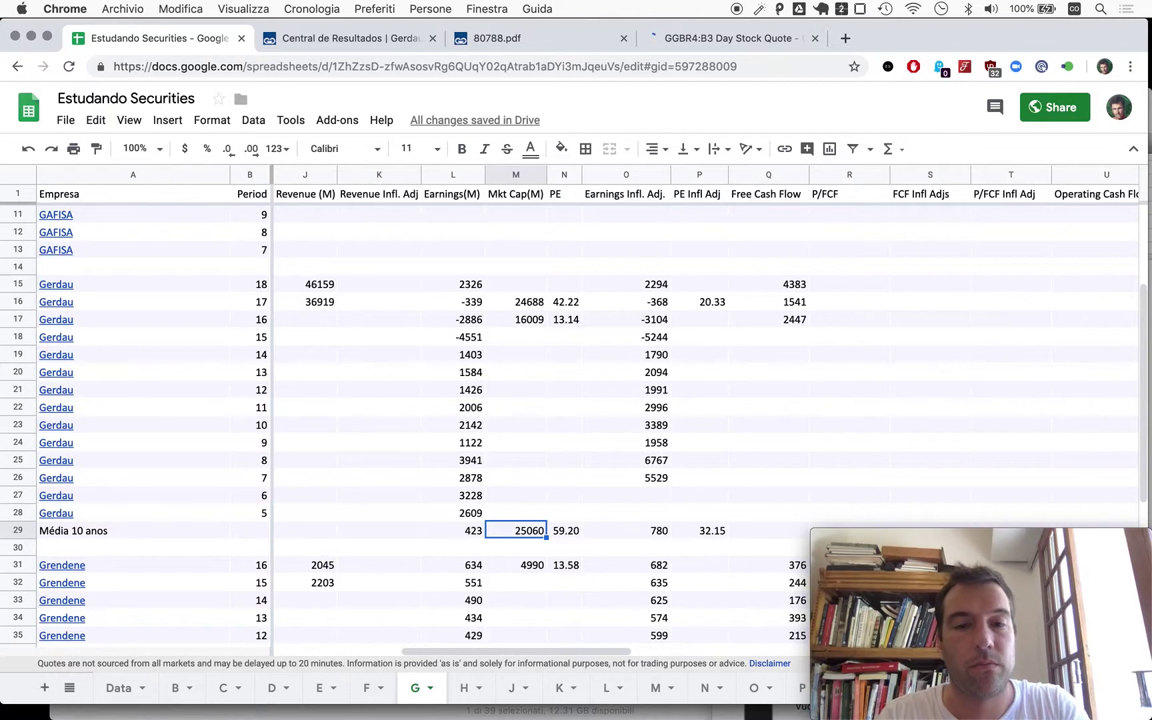
{"action": "type", "text": "23467"}
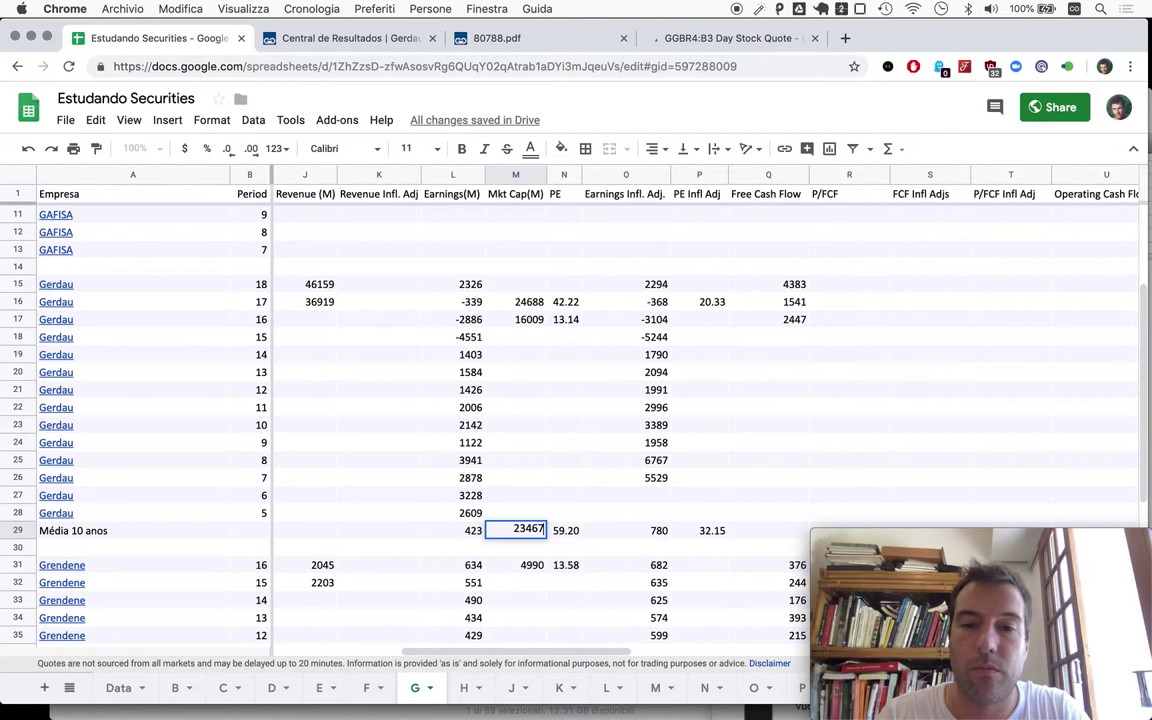
{"action": "key", "text": "Return"}
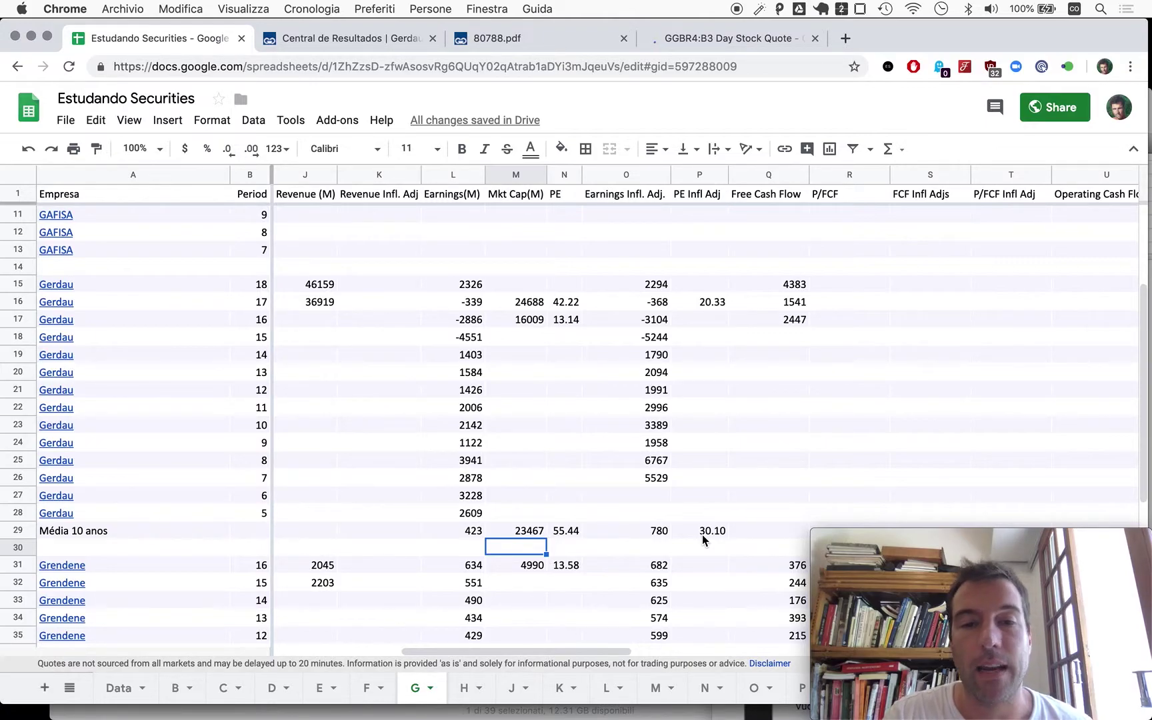
{"action": "scroll", "coordinate": [696, 512], "scroll_direction": "down", "scroll_amount": 1}
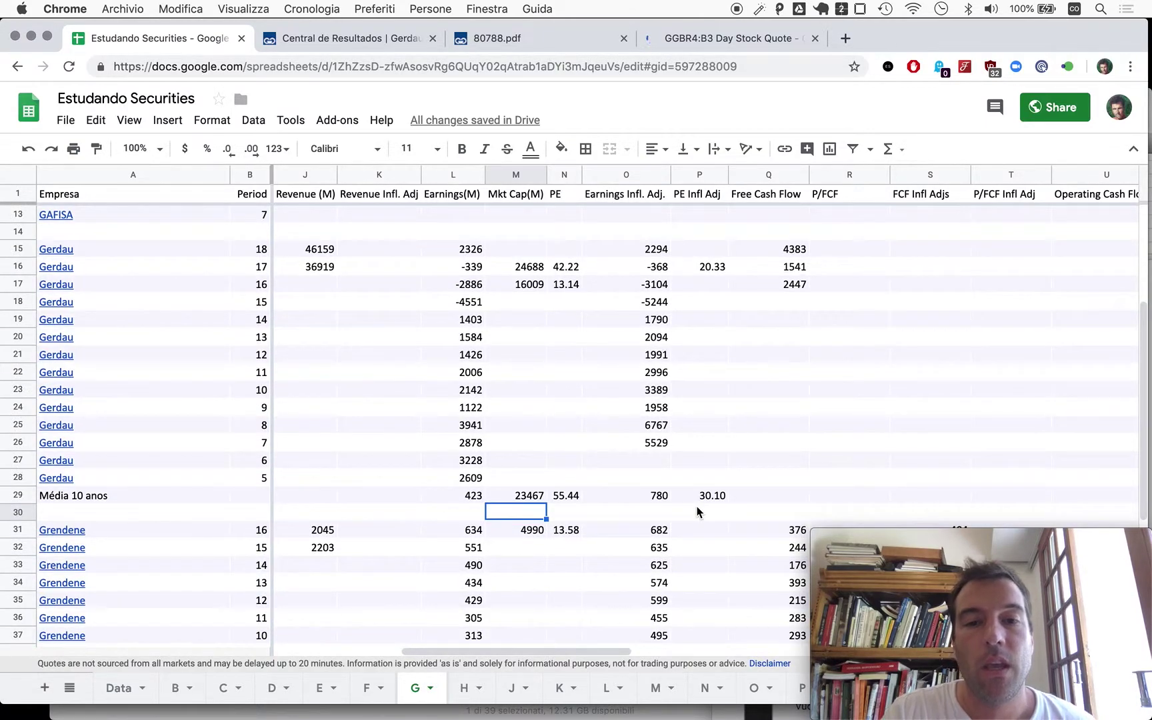
{"action": "scroll", "coordinate": [696, 512], "scroll_direction": "down", "scroll_amount": 1}
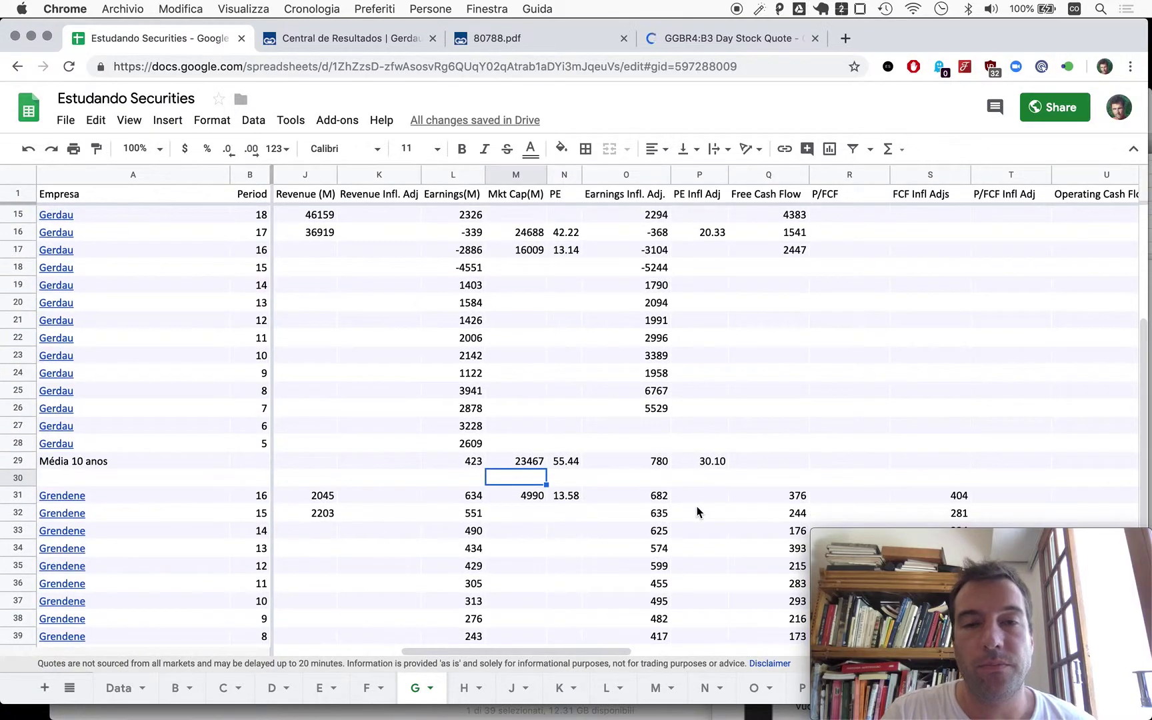